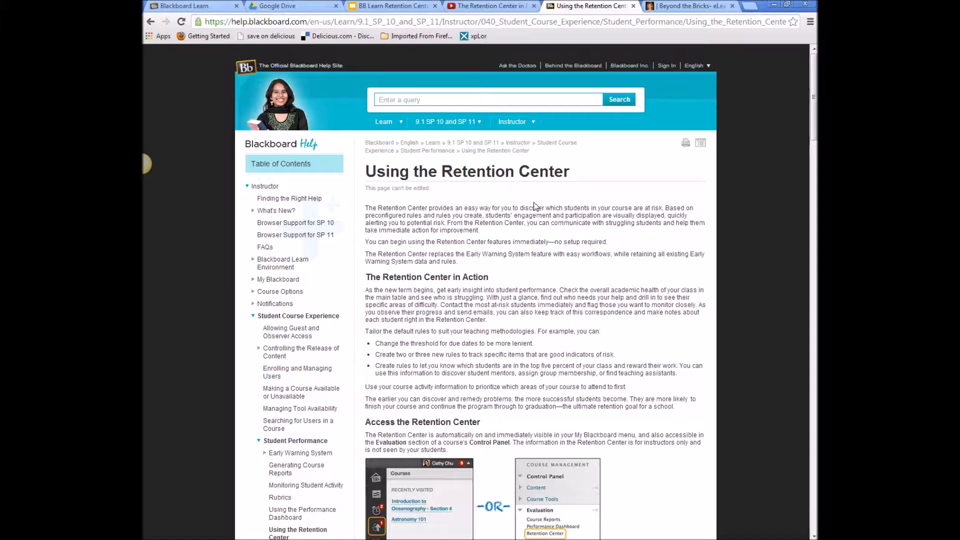
- Skim the Using the Retention Center help article, then switch to the Retention Center video
scroll(484, 207, down, 10)
scroll(483, 237, down, 19)
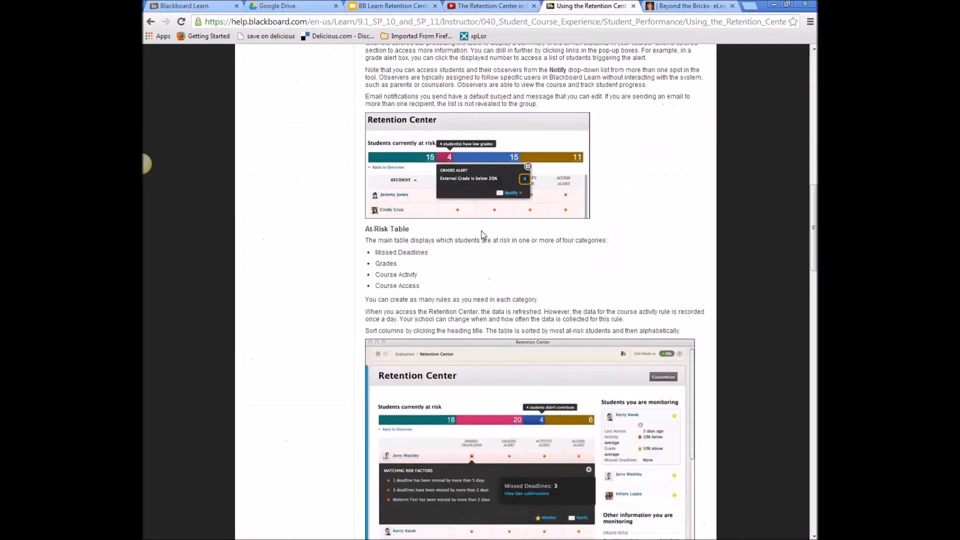
scroll(482, 231, down, 12)
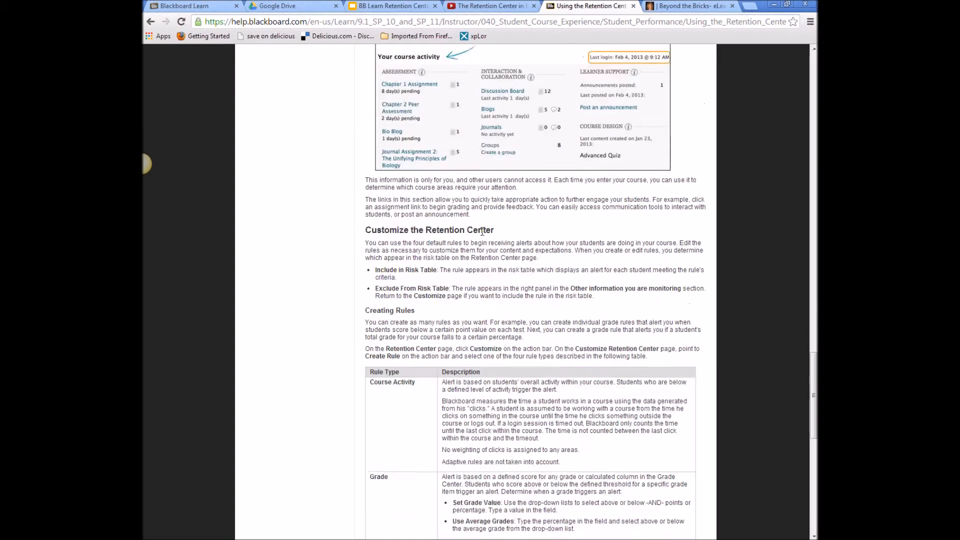
scroll(480, 235, up, 3)
scroll(480, 235, up, 20)
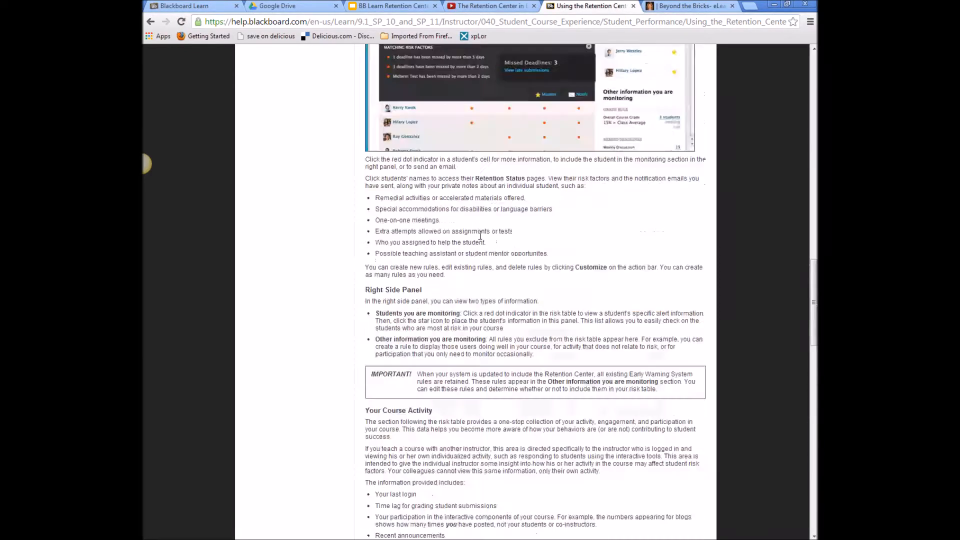
click(473, 6)
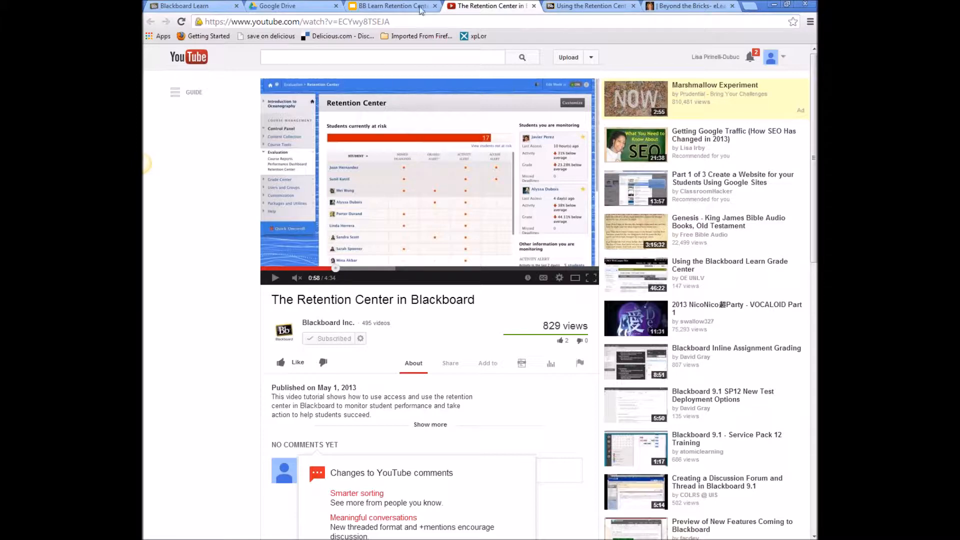
- Go back to the Blackboard Learn My Institution page with the course list
click(190, 6)
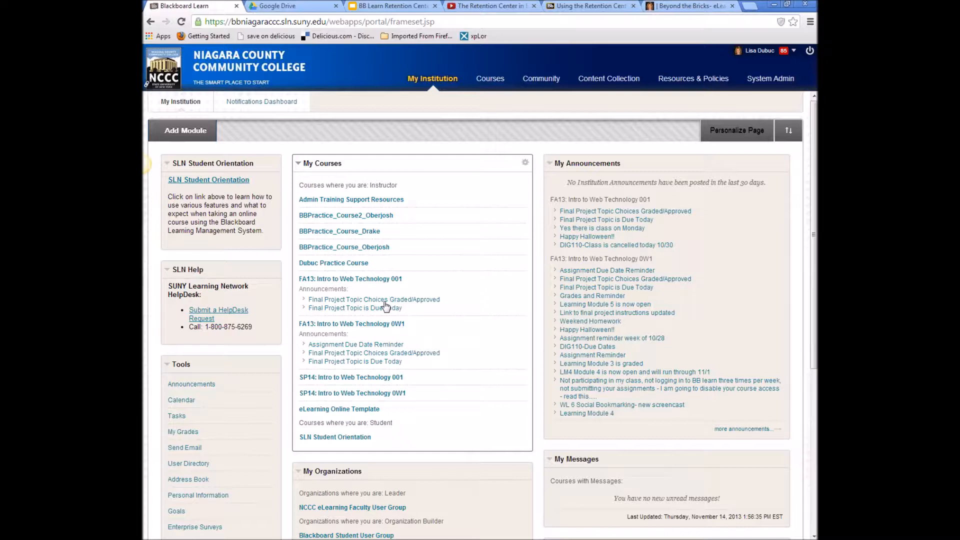
- Open the eLearning Online Template course and browse Learning Modules' Icebreaker Activities folder
click(365, 410)
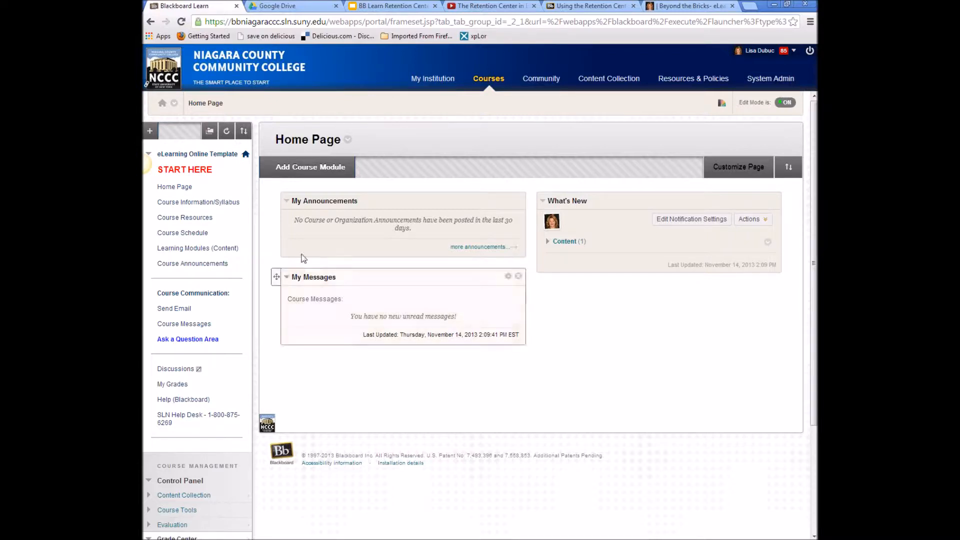
click(202, 248)
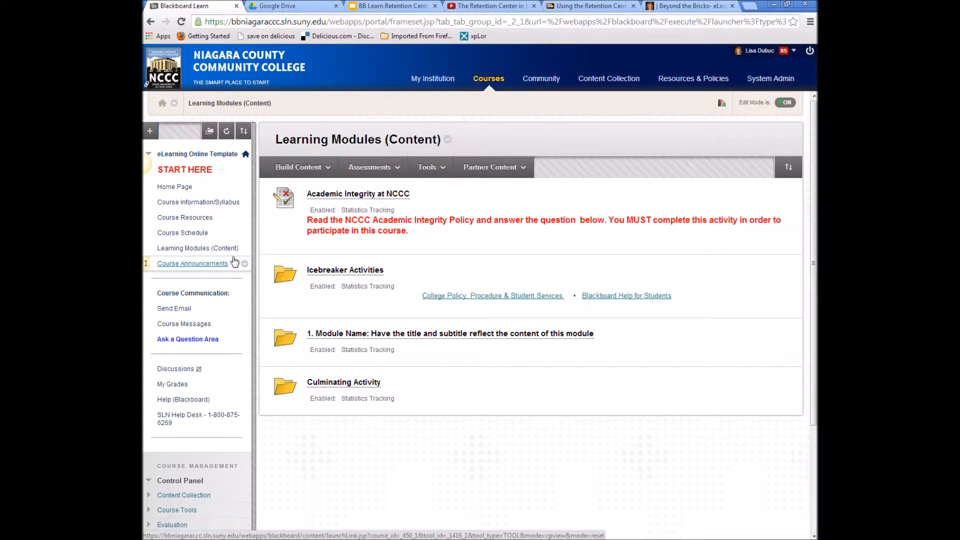
click(353, 272)
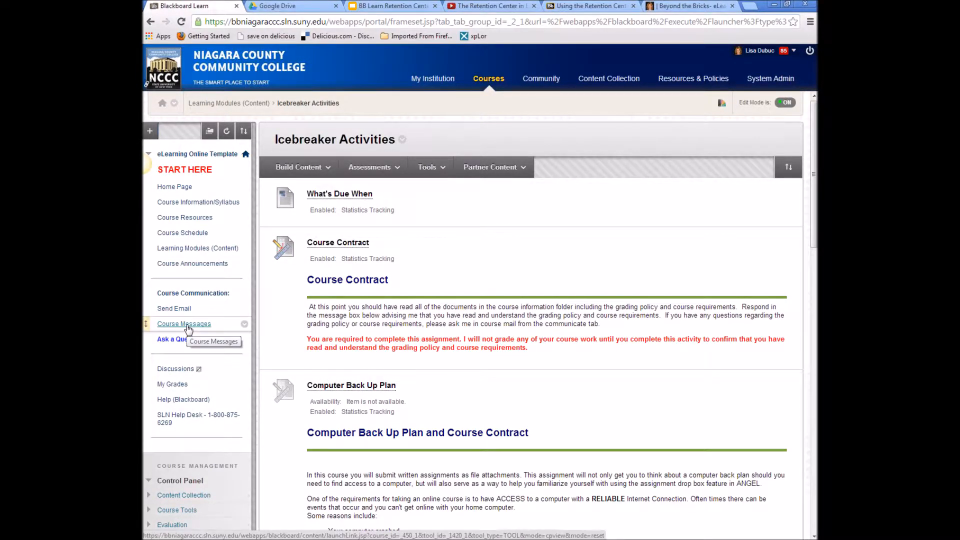
- View the course's Announcements page, which shows no announcements found
click(197, 265)
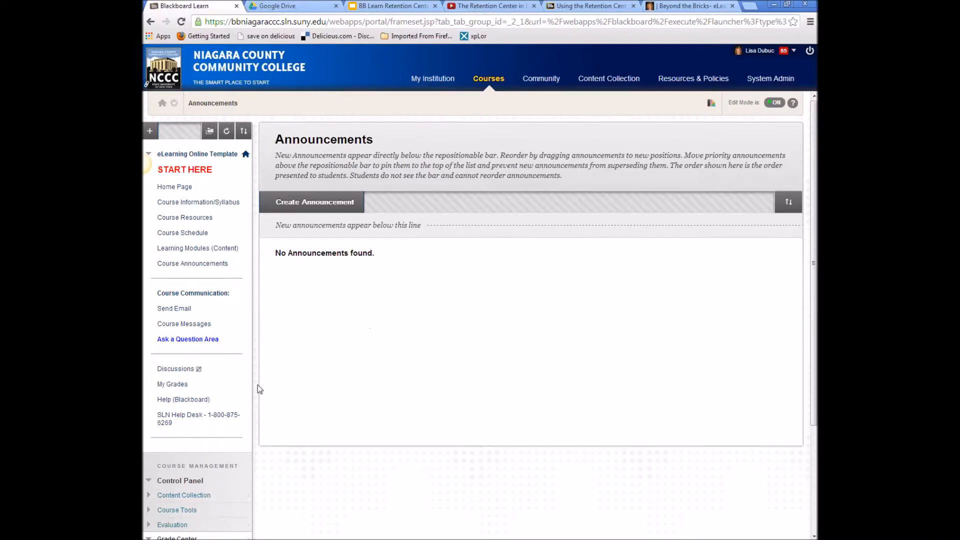
scroll(257, 388, down, 2)
scroll(300, 388, up, 2)
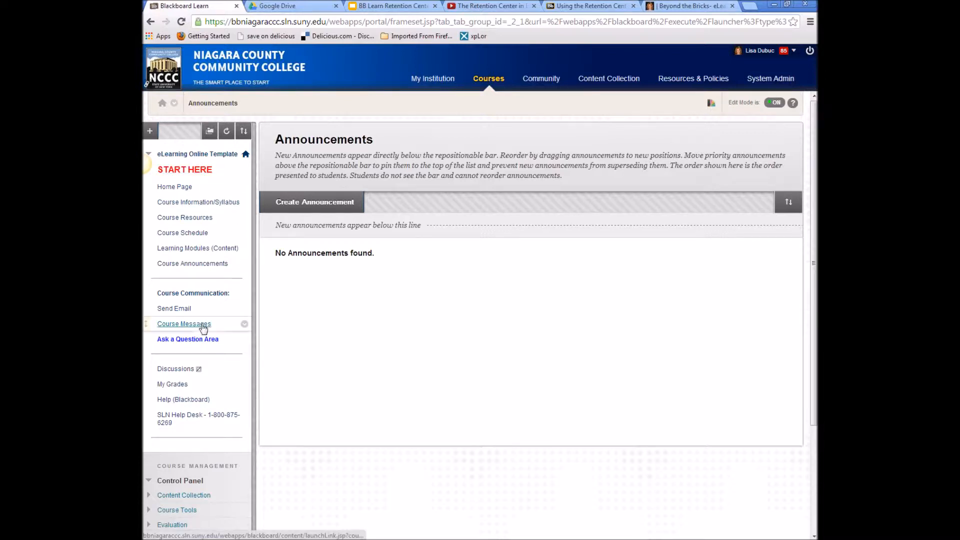
scroll(205, 368, down, 3)
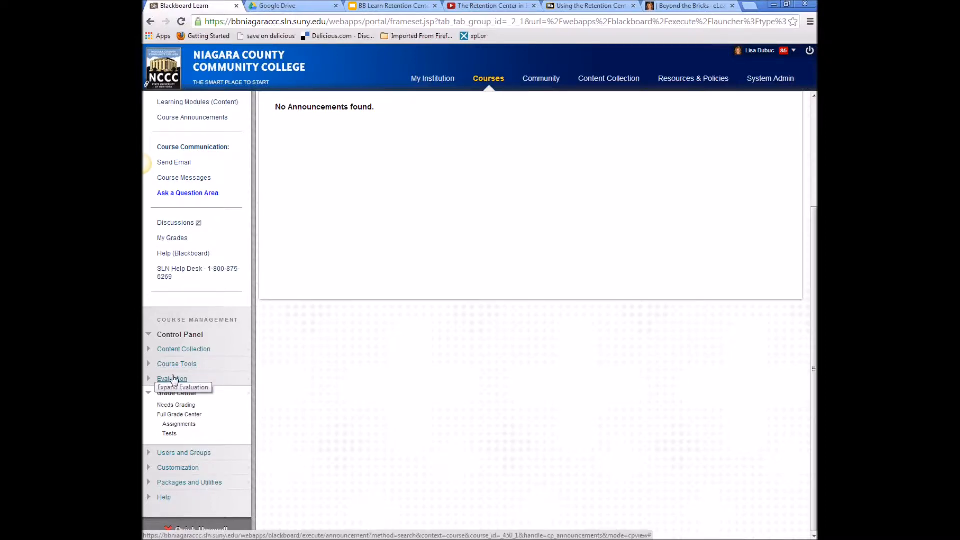
- Open the Retention Center from the Control Panel's Evaluation section, showing 3 at-risk students
click(150, 379)
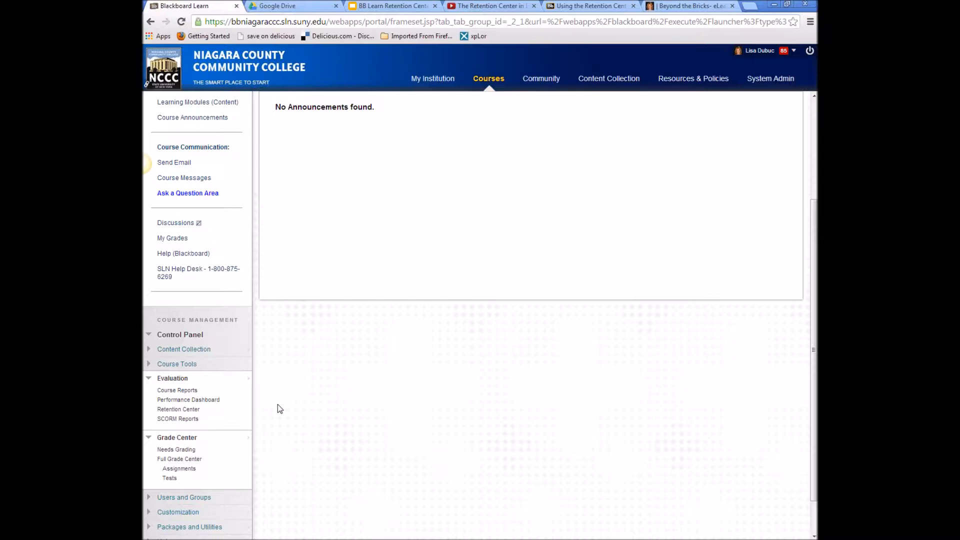
click(179, 410)
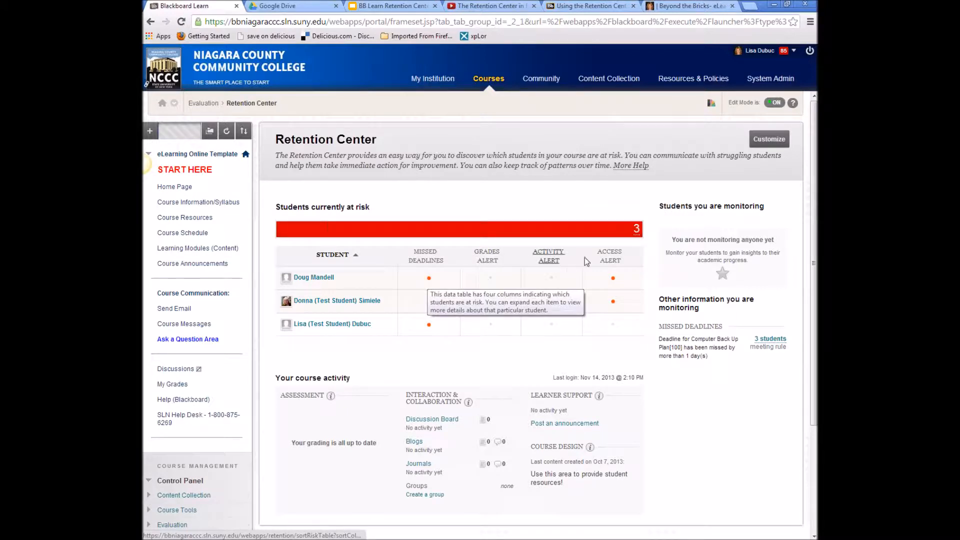
- Break the at-risk bar down by risk factor, sort by Grades Alert, and show no-login details
mouse_move(433, 242)
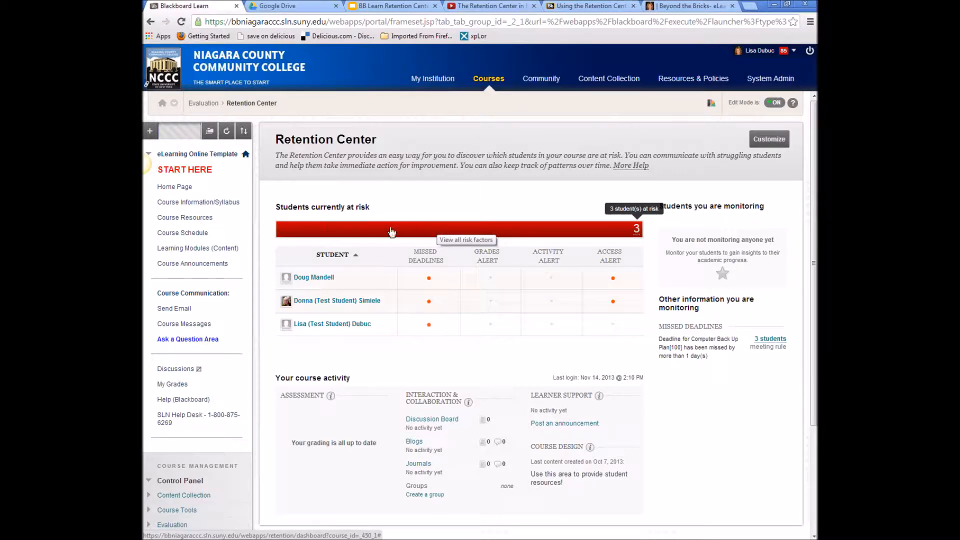
click(407, 231)
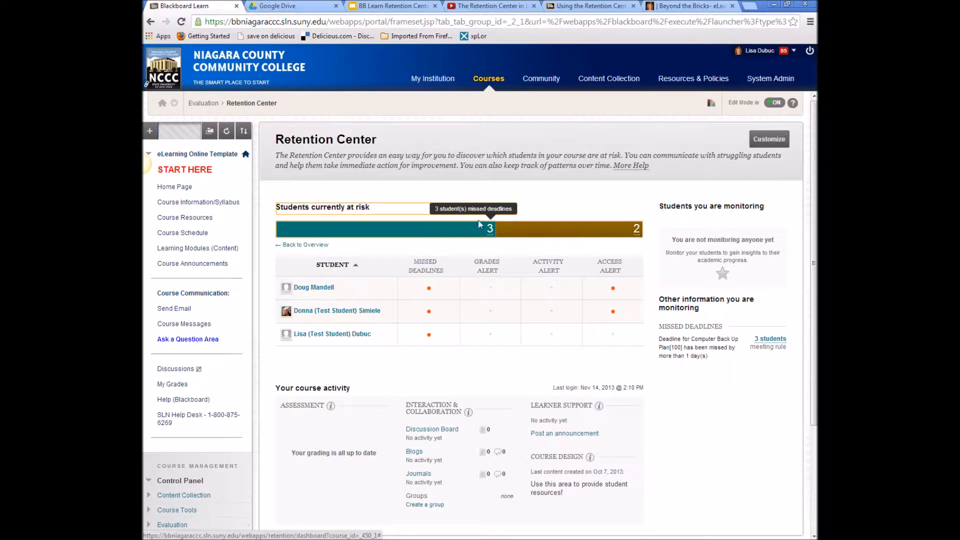
mouse_move(552, 237)
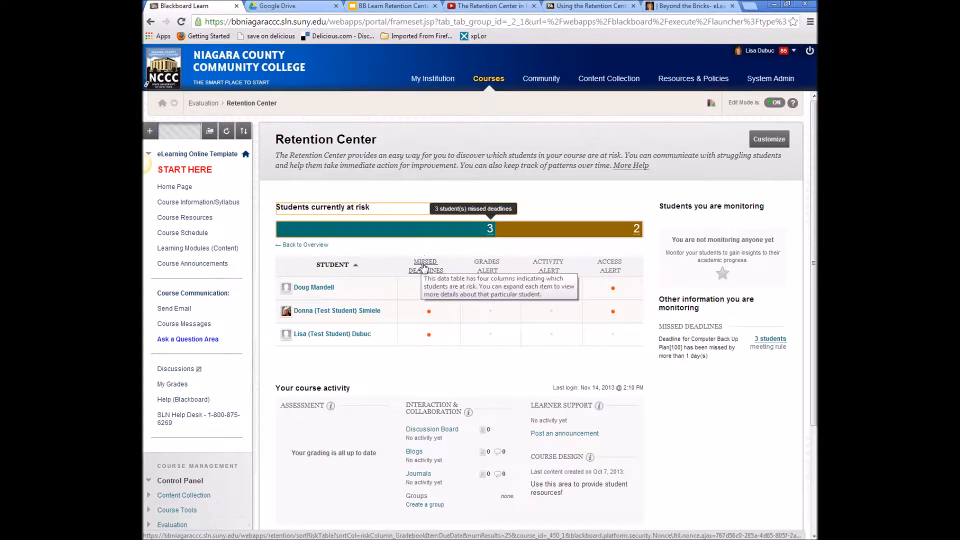
click(495, 269)
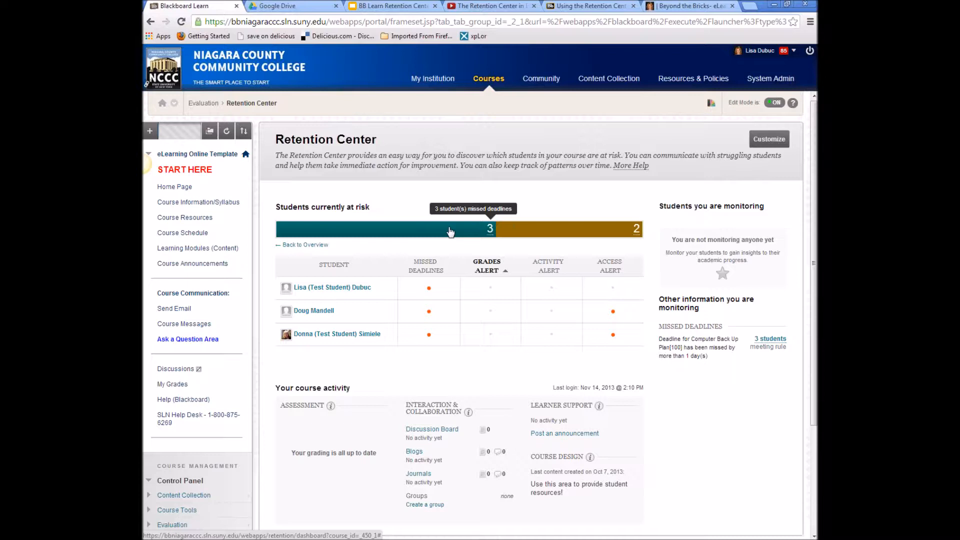
mouse_move(570, 234)
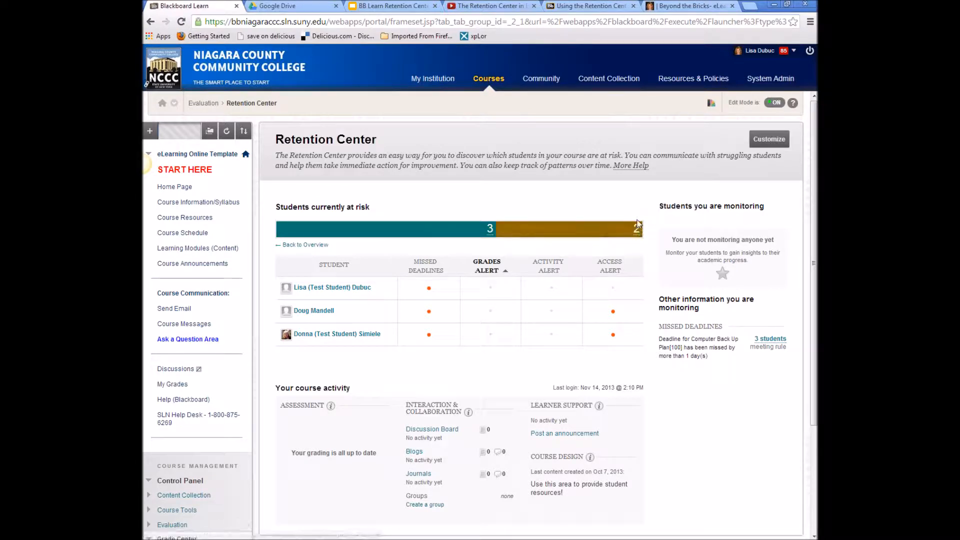
click(629, 234)
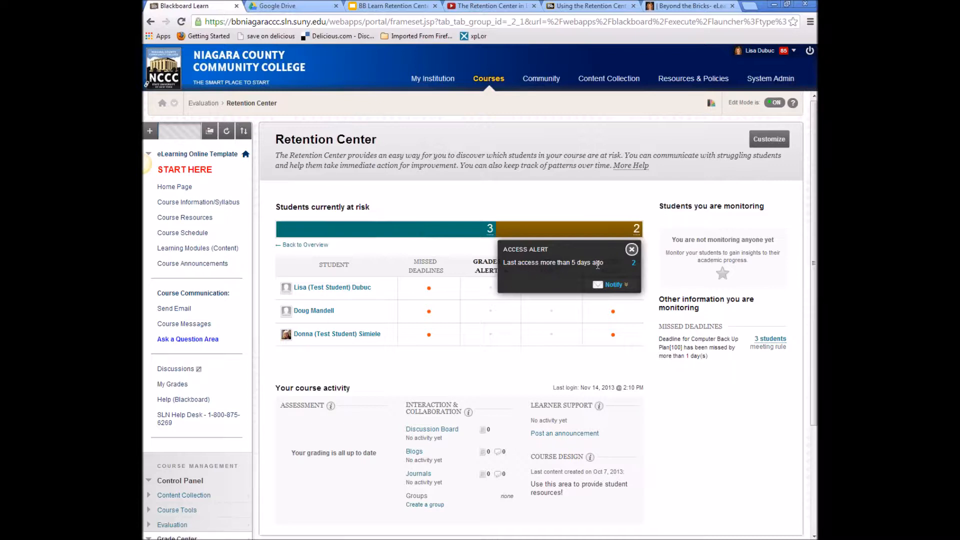
- From the Access Alert popup, start an email notification to the two students who haven't logged in
click(615, 284)
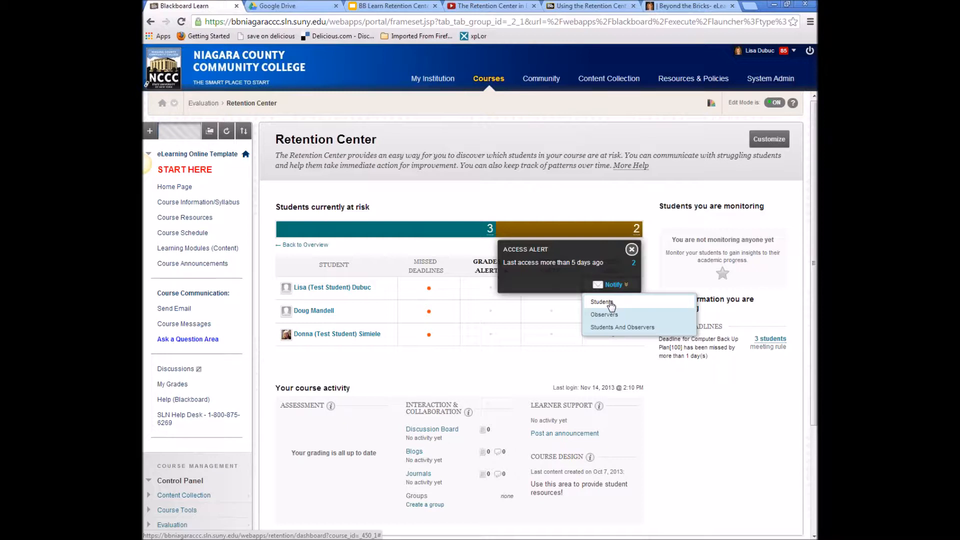
click(611, 303)
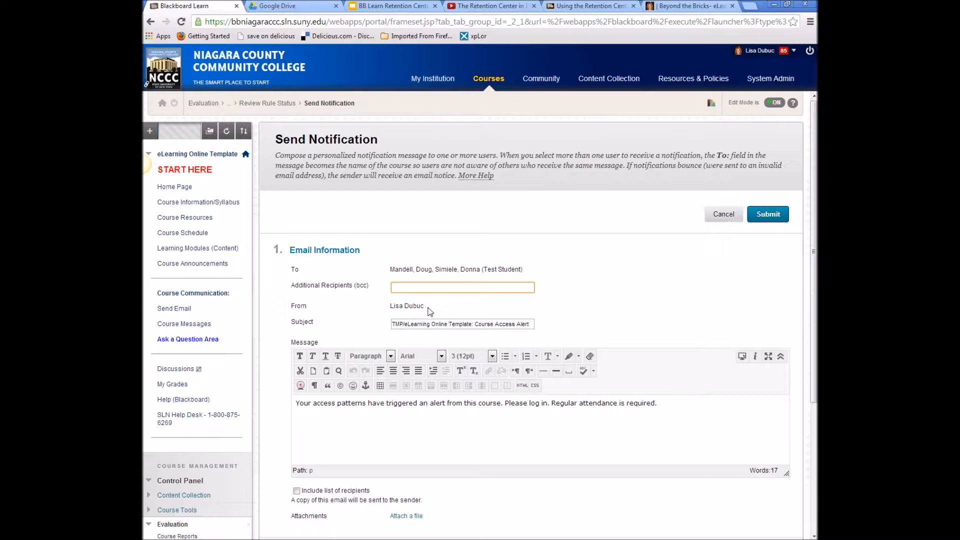
- Rewrite the subject as 'DIG110 - …' ending with '- You haven't logged in at least the last 5 days'
scroll(430, 311, down, 1)
click(440, 271)
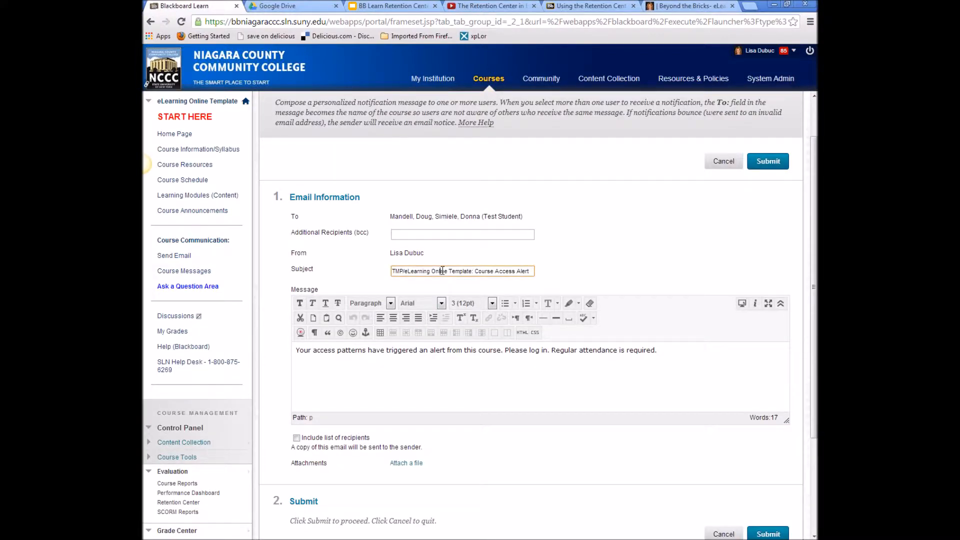
triple_click(507, 271)
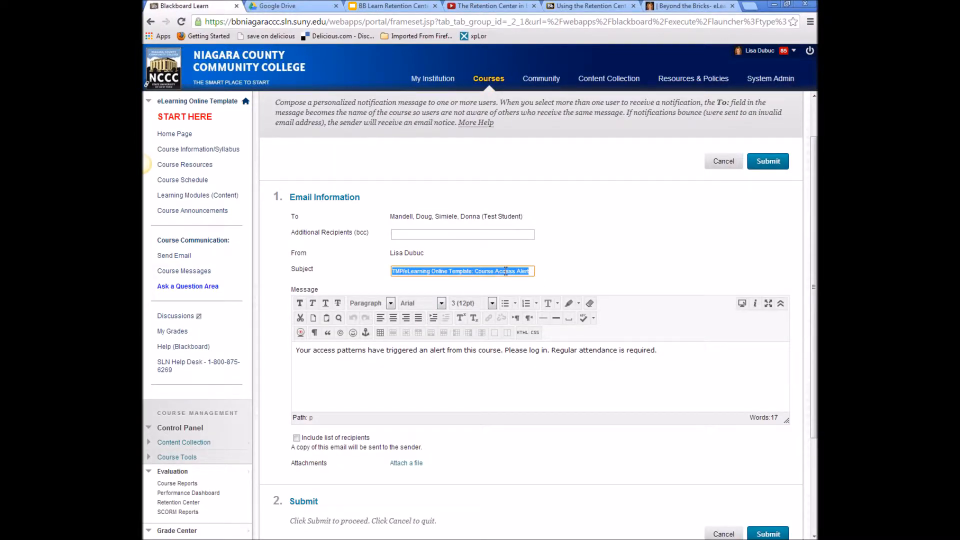
click(455, 271)
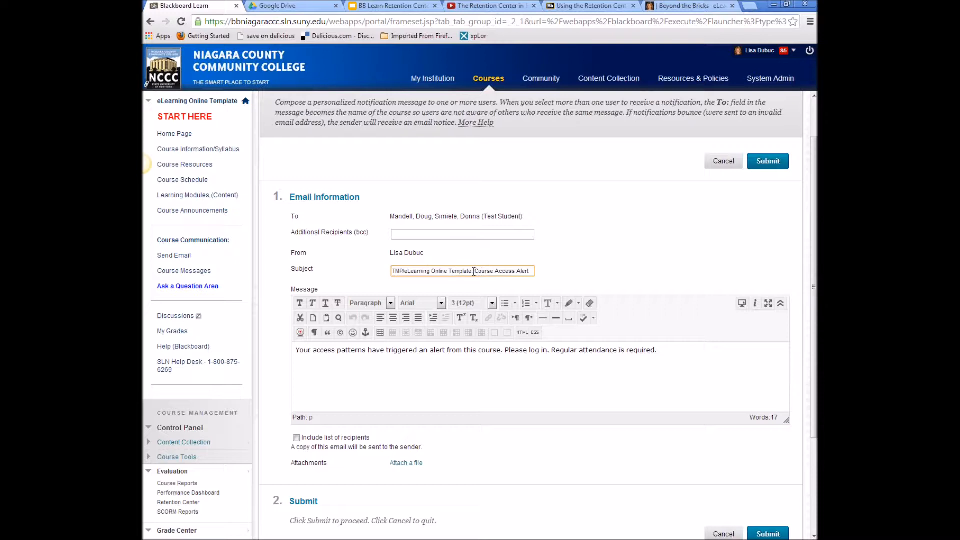
drag(473, 271, 383, 275)
key(BackSpace)
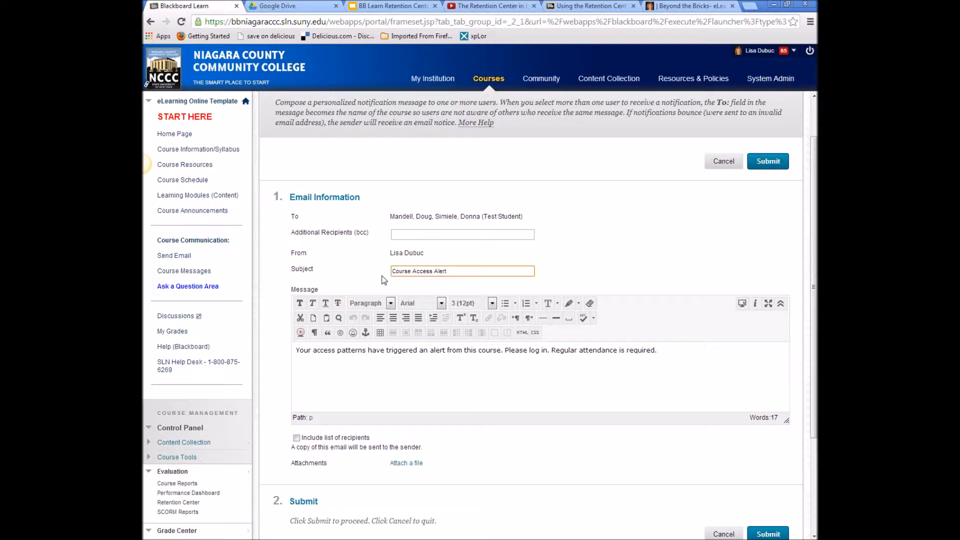
click(459, 271)
key(Home)
text(DIG)
key(BackSpace)
key(BackSpace)
key(BackSpace)
text(DIG110 -)
click(486, 270)
text(- You haven't logged in at least the last 5 days)
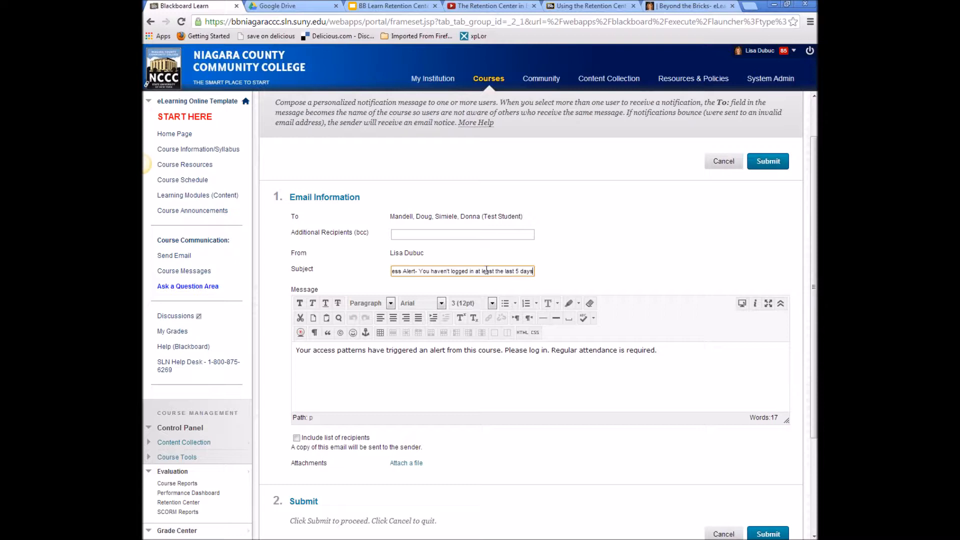
- Review the default alert message and keep Include list of recipients checked
triple_click(520, 349)
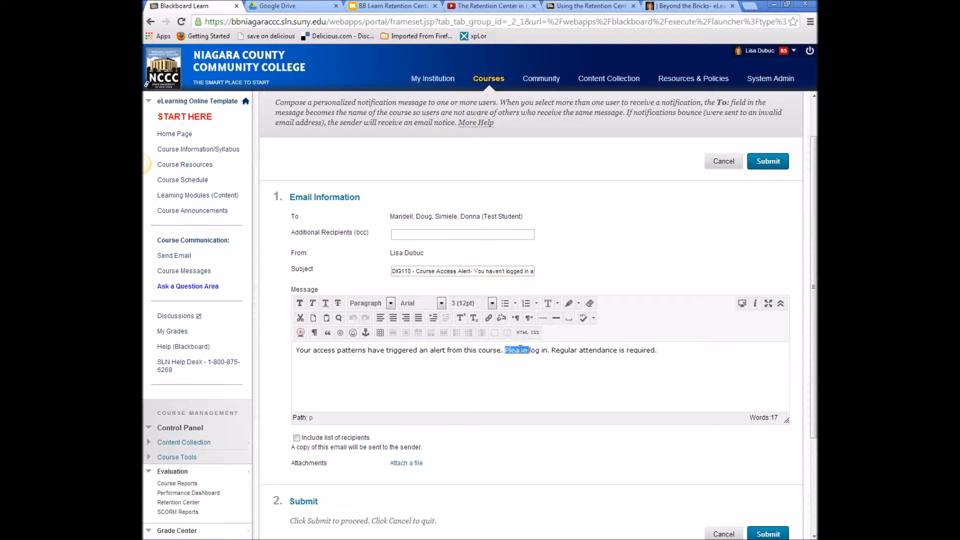
click(471, 359)
click(700, 349)
drag(689, 350, 259, 346)
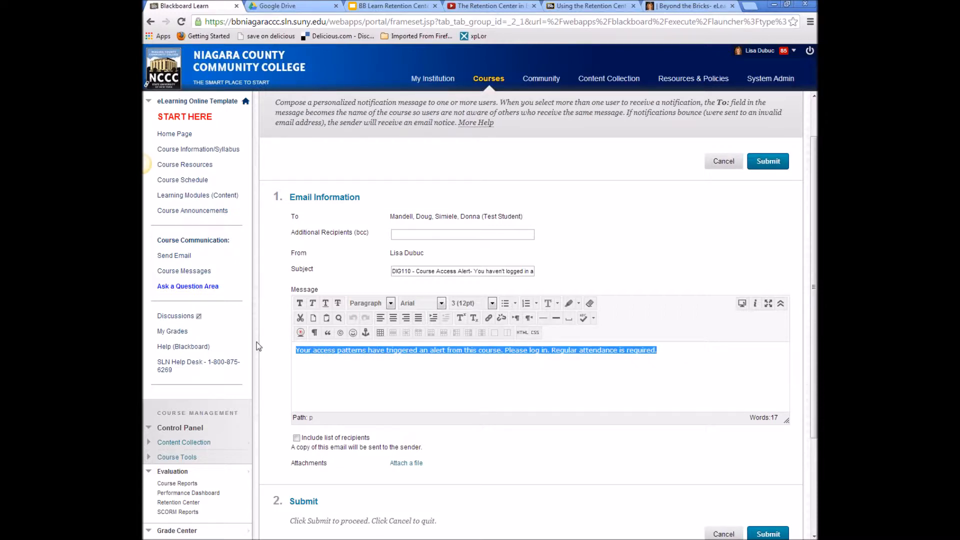
click(350, 372)
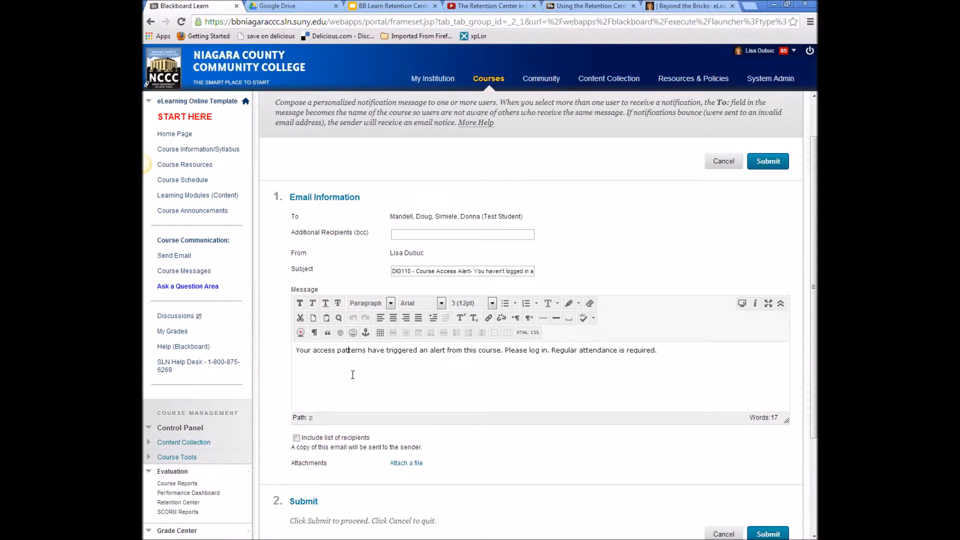
scroll(505, 406, down, 2)
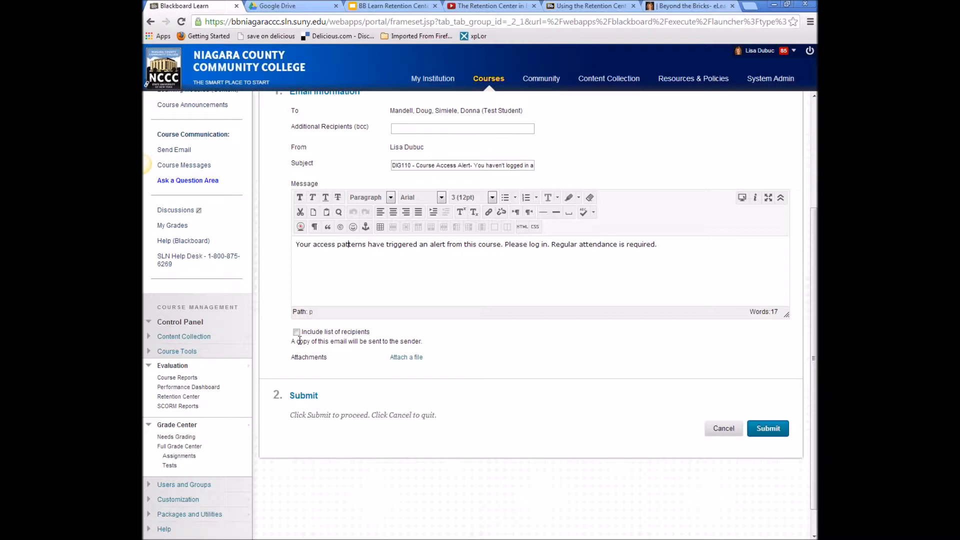
click(296, 333)
scroll(494, 360, down, 1)
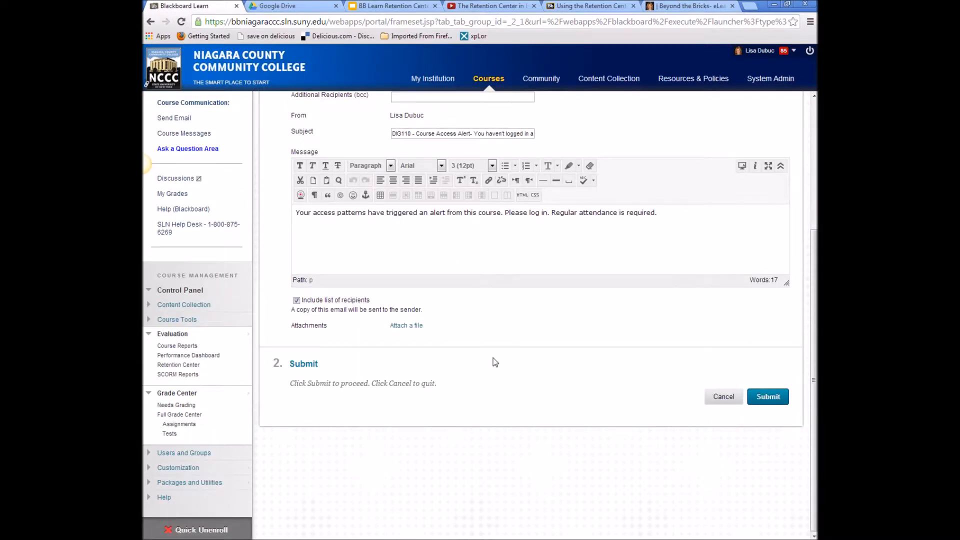
- Send the DIG110 Course Access Alert email and open an at-risk student's Retention Status page
click(766, 398)
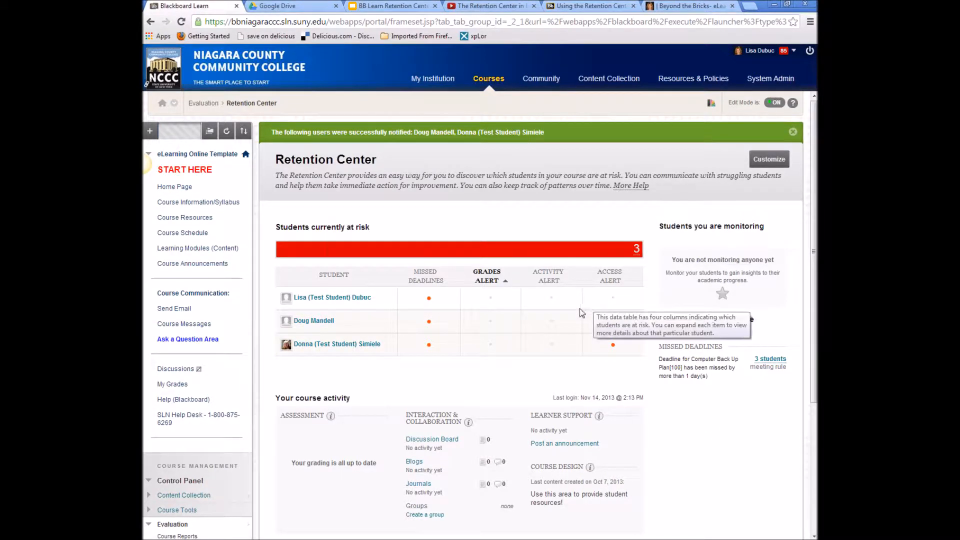
click(322, 347)
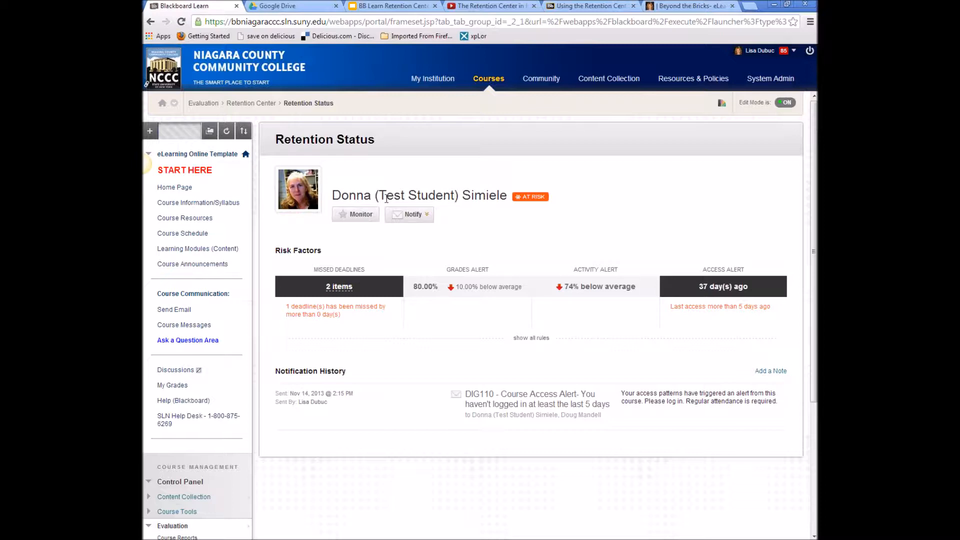
click(156, 23)
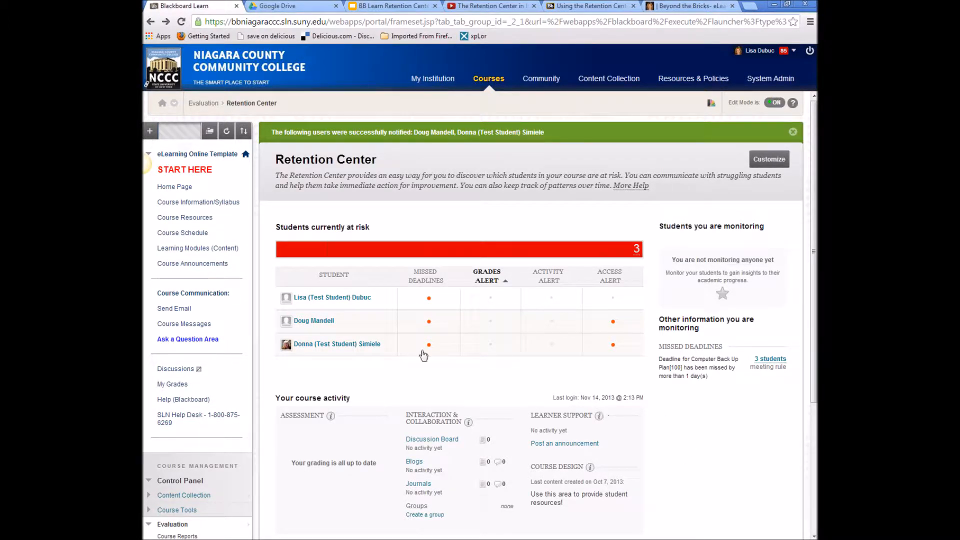
- Mark both at-risk students for monitoring from their Retention Status pages
click(330, 323)
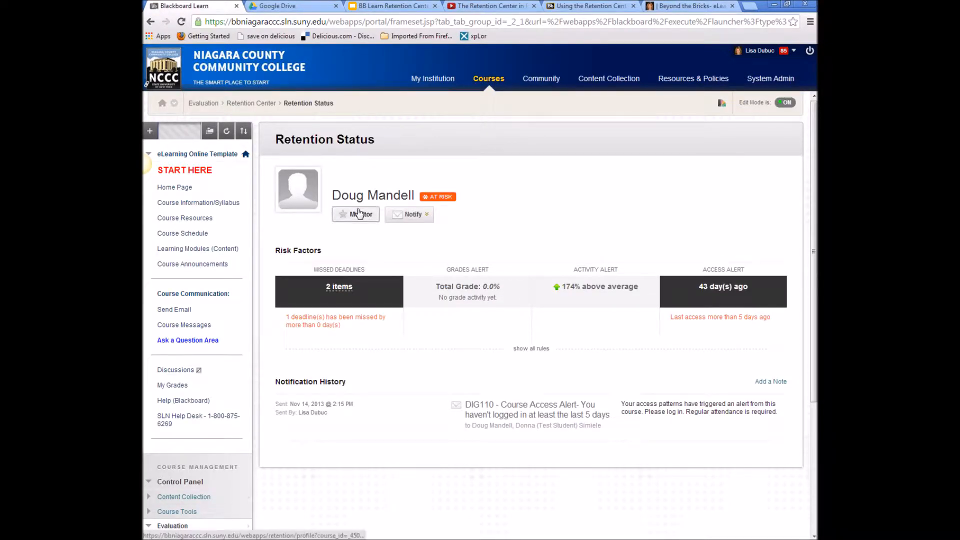
click(362, 219)
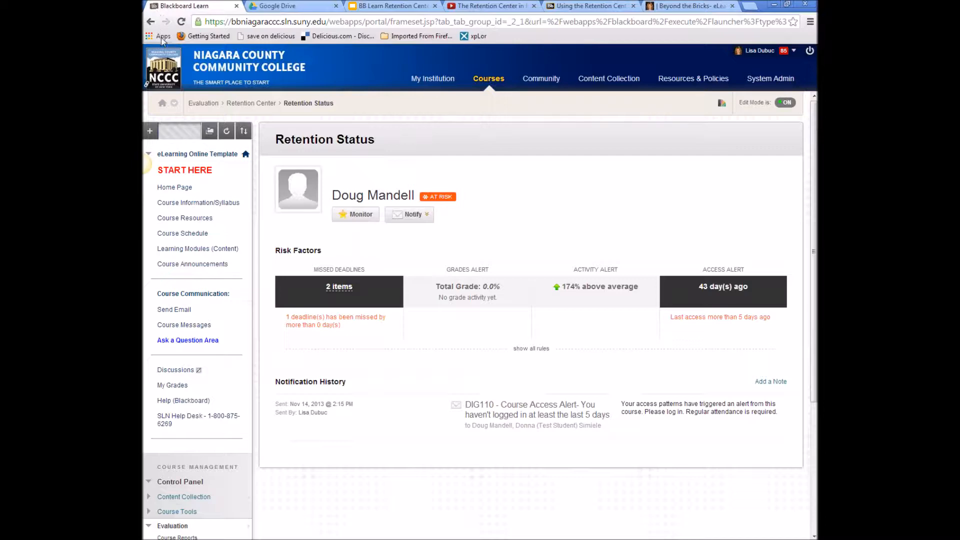
scroll(585, 298, down, 1)
scroll(585, 298, up, 1)
click(251, 104)
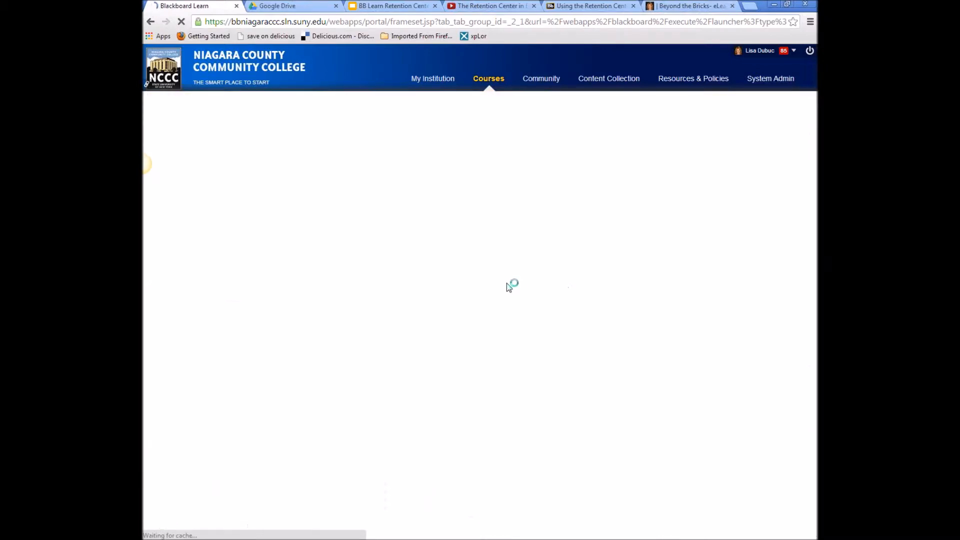
click(339, 327)
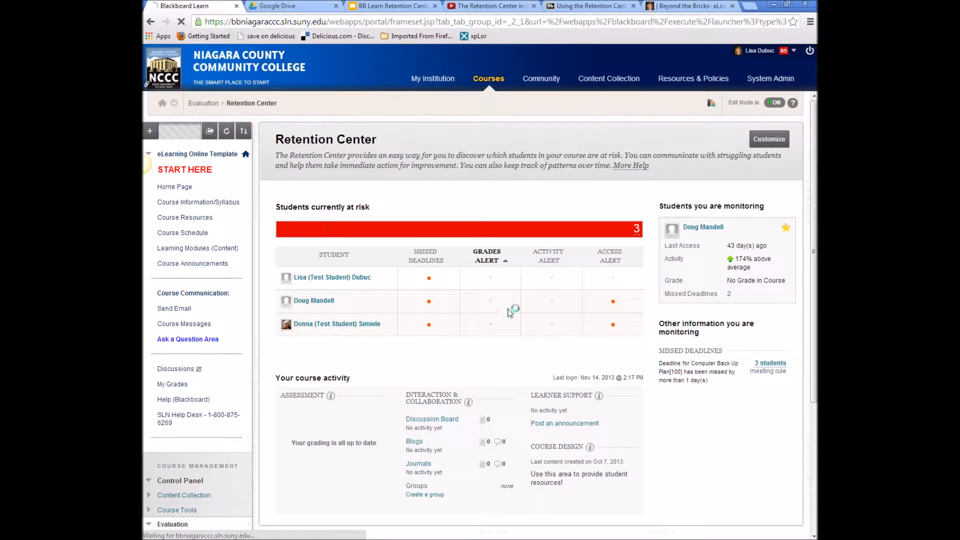
click(355, 214)
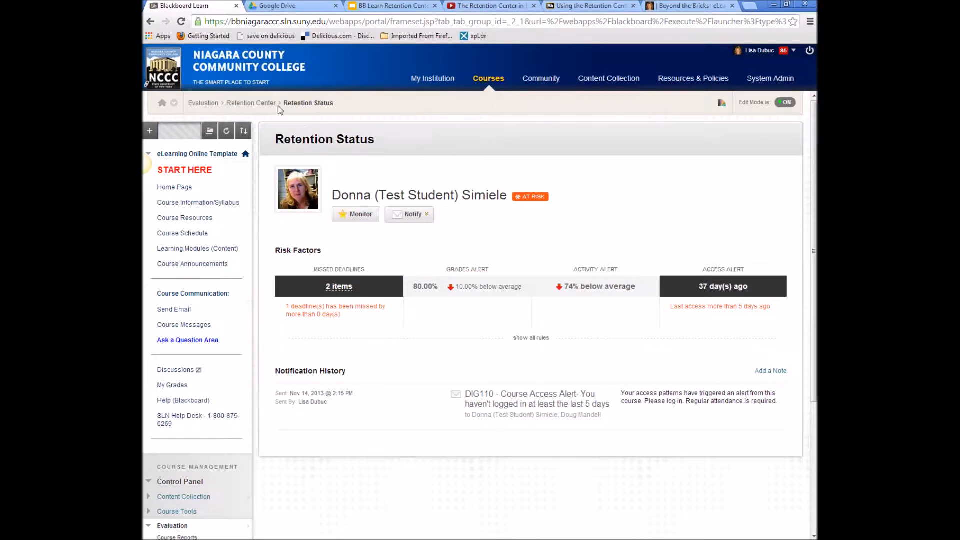
click(251, 103)
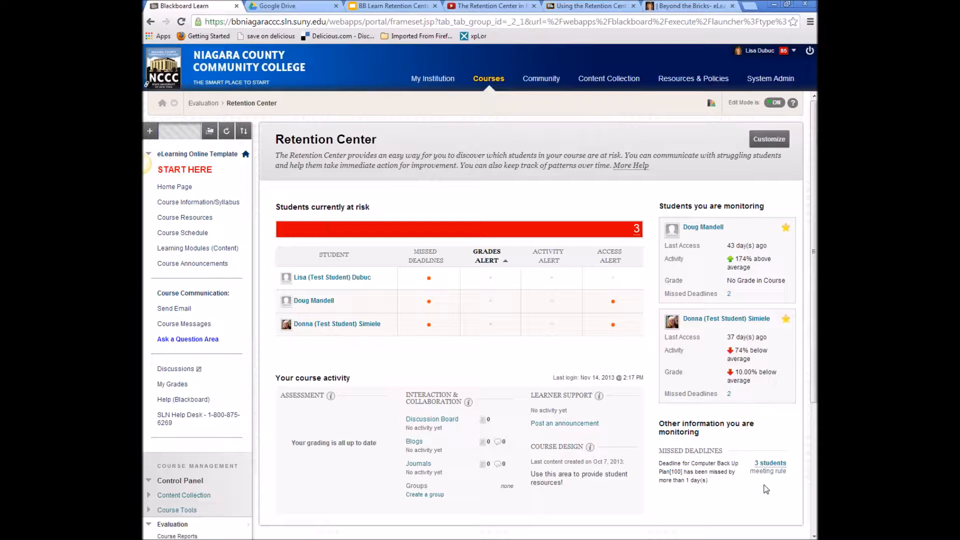
- Open the Customize Retention Center rules page and the Default Course Access Rule's options
click(775, 144)
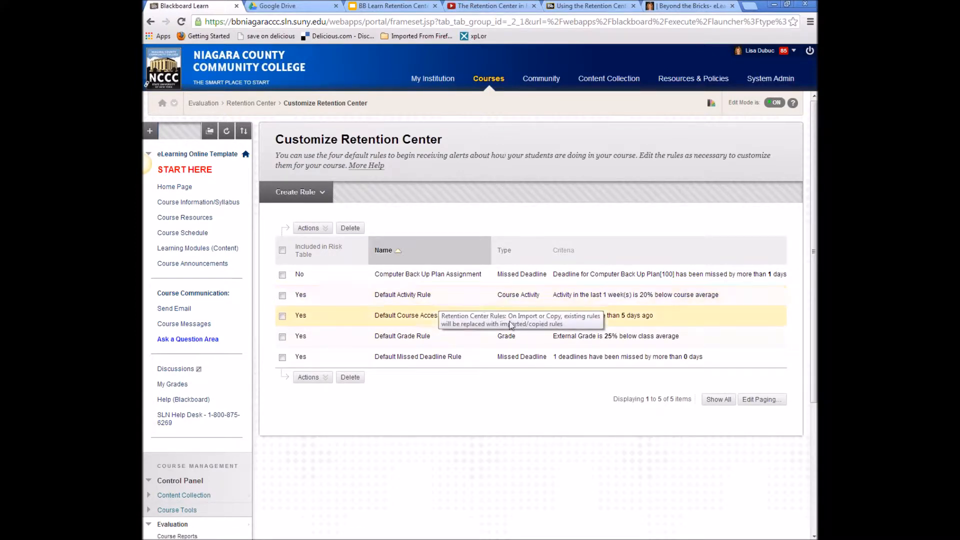
click(462, 317)
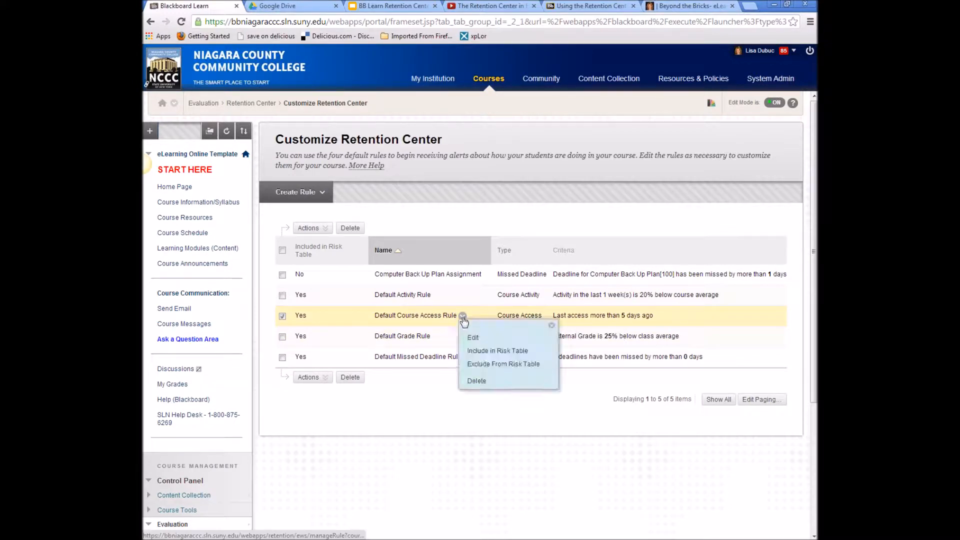
- Change the Default Course Access Rule's days since last access from 5 to 3 and save
click(470, 339)
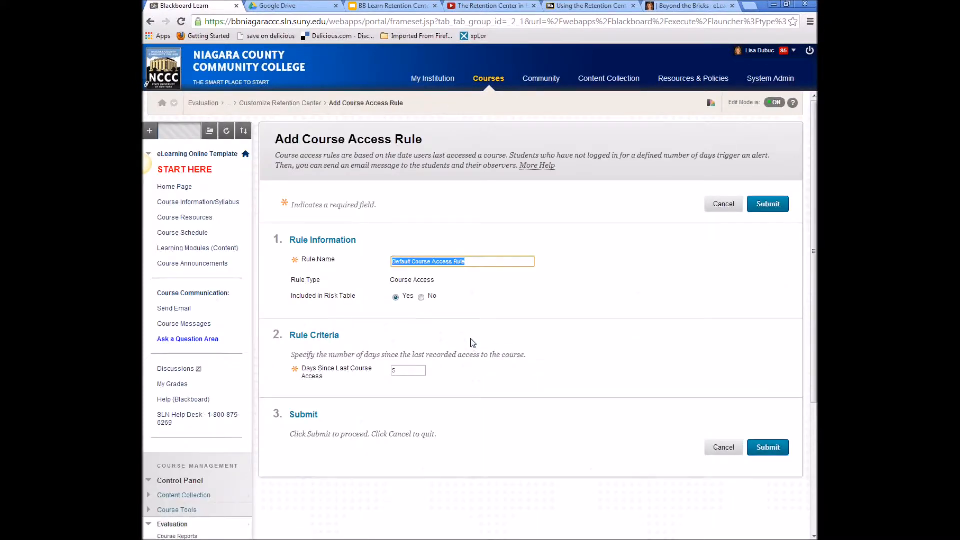
click(419, 373)
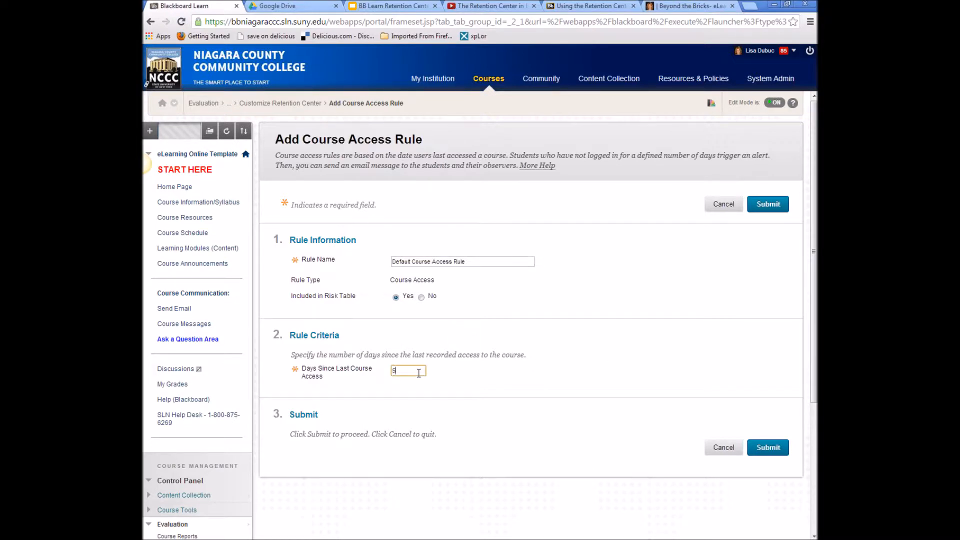
text(3)
click(768, 447)
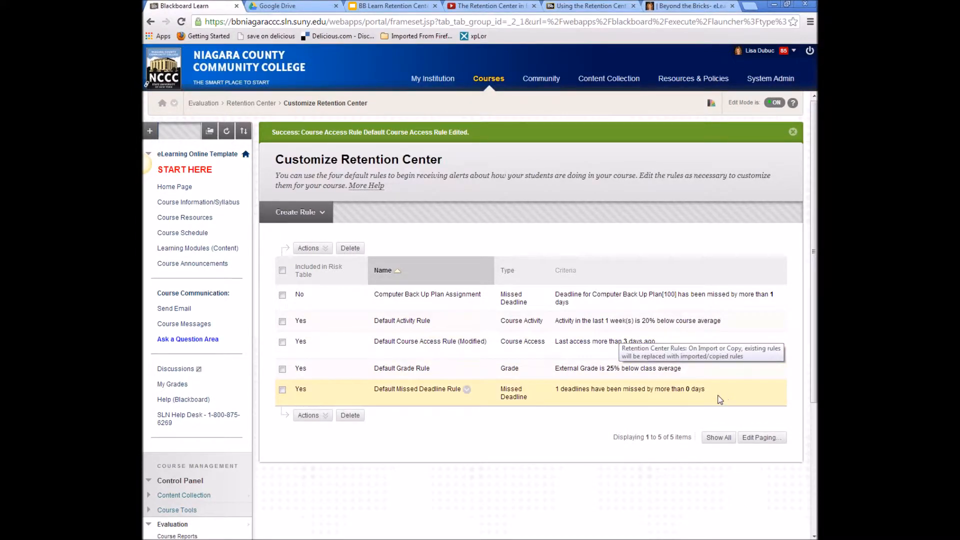
- Delete the Default Grade Rule and confirm the removal
click(436, 370)
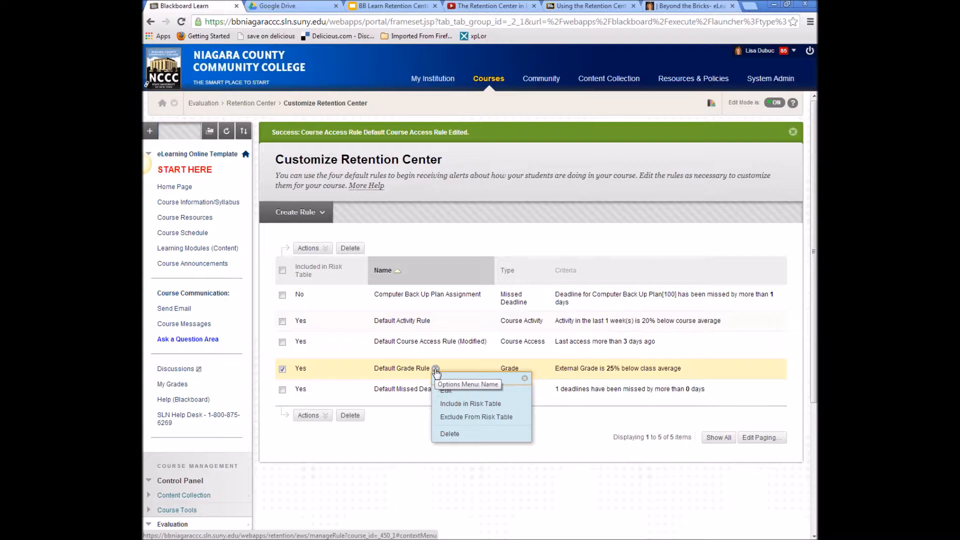
click(449, 433)
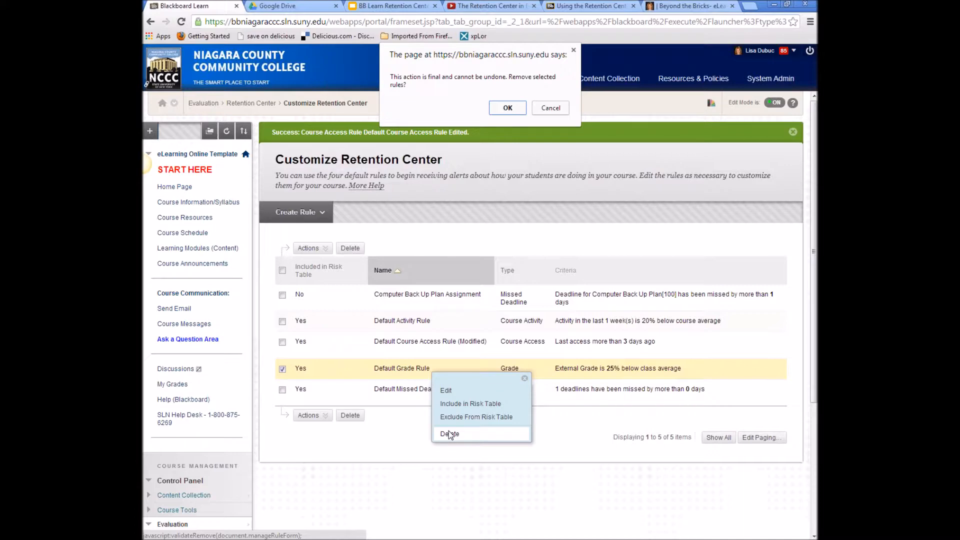
click(502, 106)
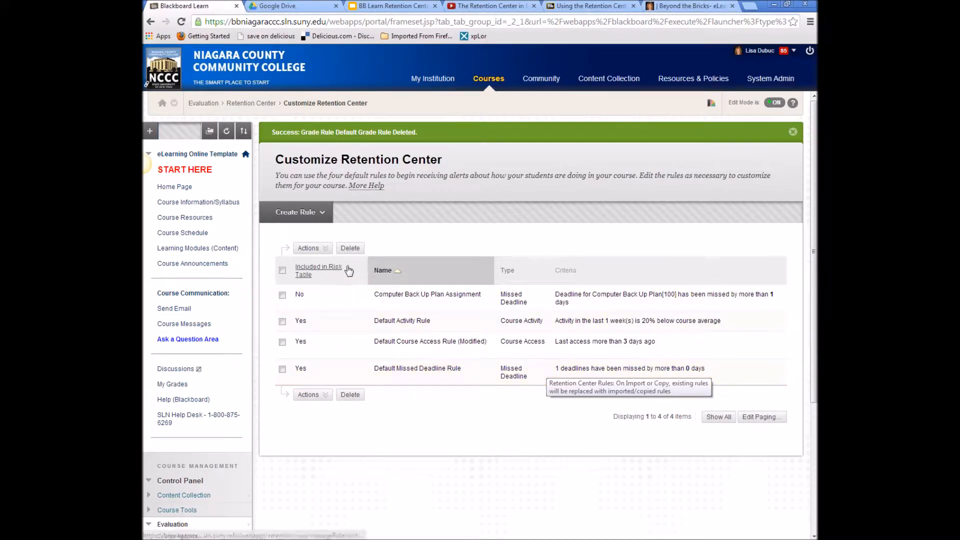
click(319, 216)
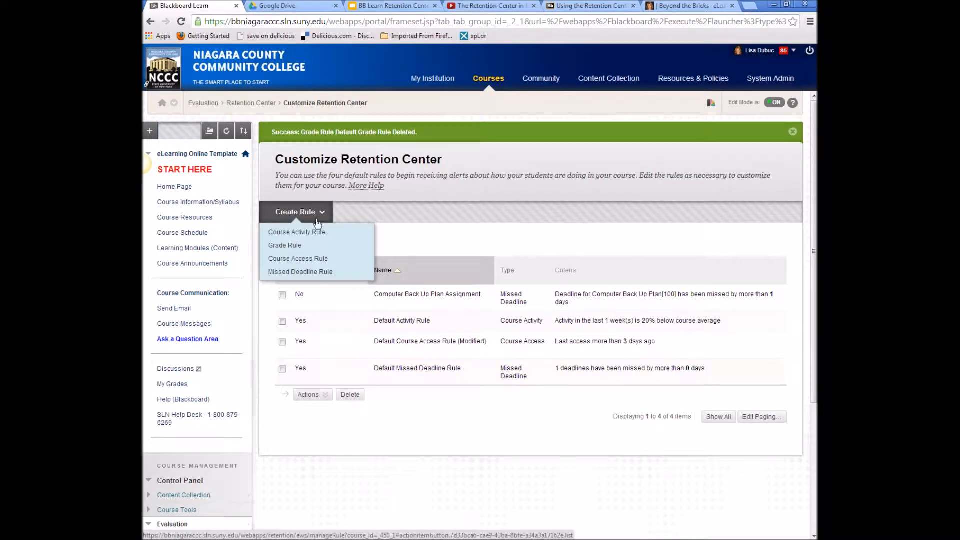
- Start a new grade rule and name it 'Students below 70%'
click(296, 247)
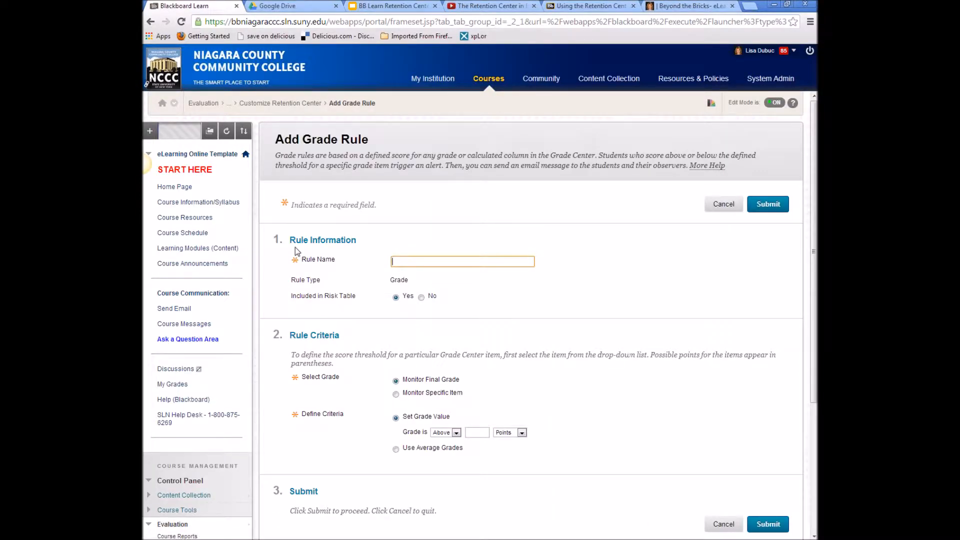
text(Students below 60%)
key(BackSpace)
key(BackSpace)
key(BackSpace)
text(65)
key(BackSpace)
key(BackSpace)
text(70%)
click(529, 305)
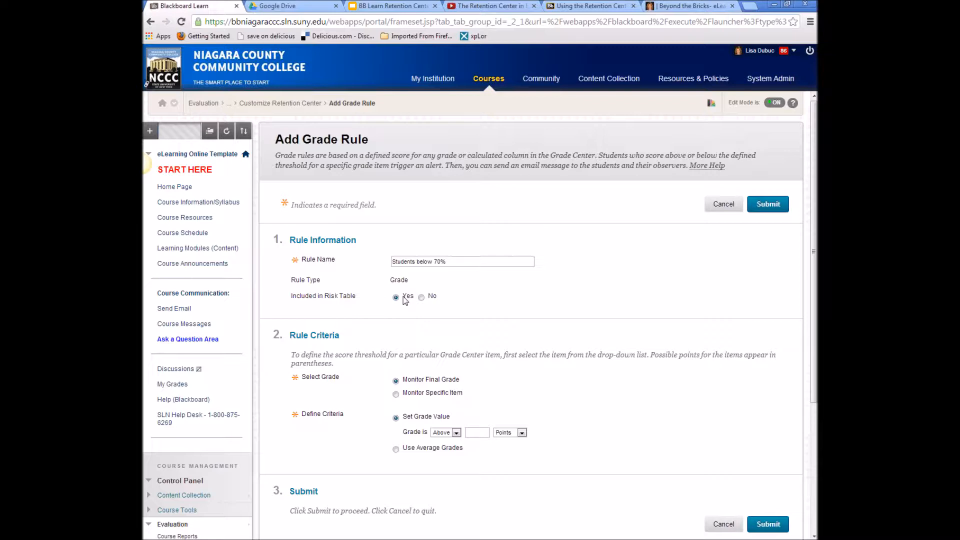
- Make the rule alert when the grade is Below 70 Percent, and submit it
scroll(558, 329, down, 1)
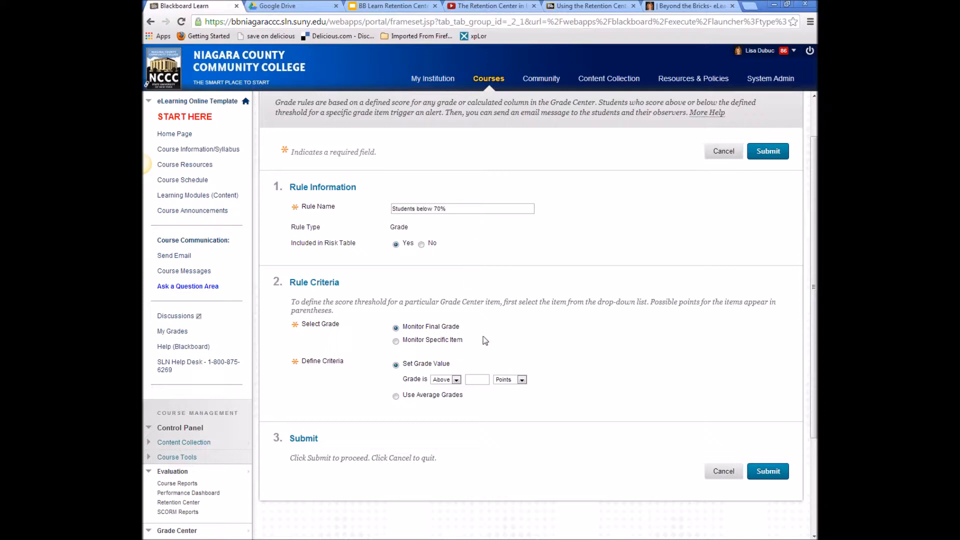
scroll(485, 341, down, 1)
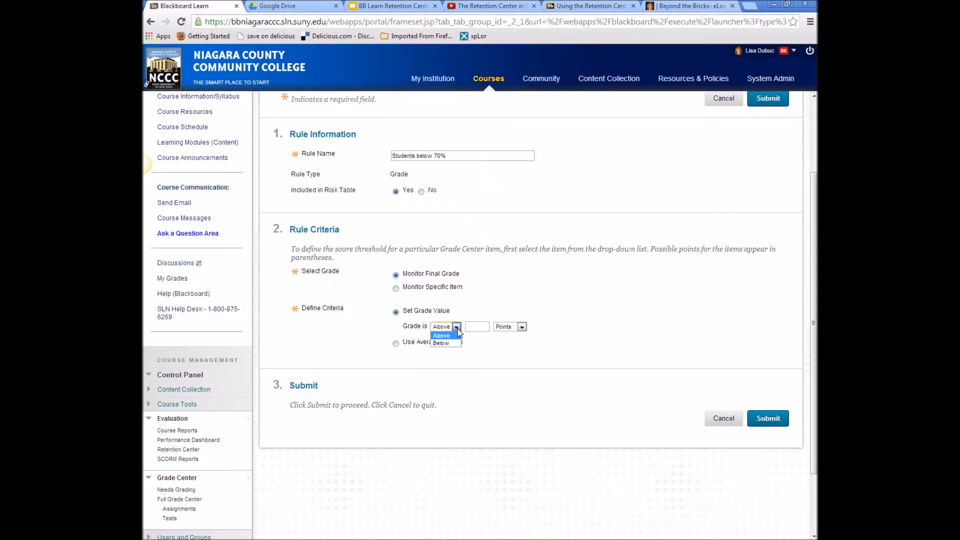
click(441, 343)
click(484, 329)
text(70)
click(525, 329)
click(510, 343)
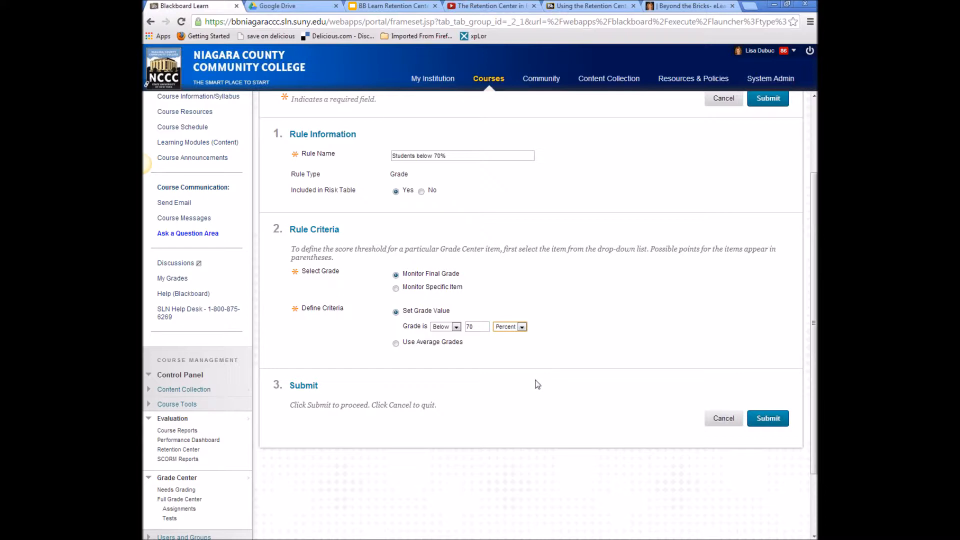
click(768, 418)
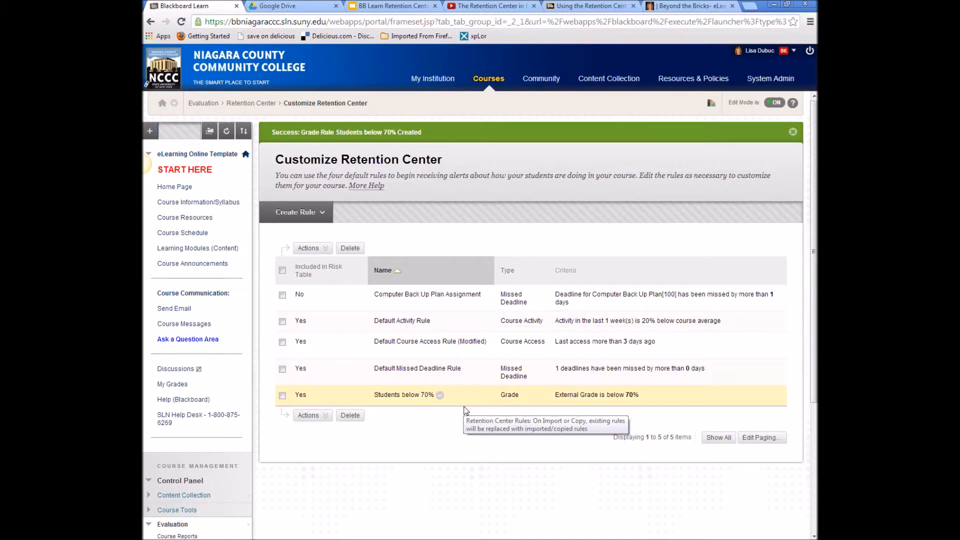
- Go back to the Retention Center overview with the at-risk table and monitored students
click(254, 104)
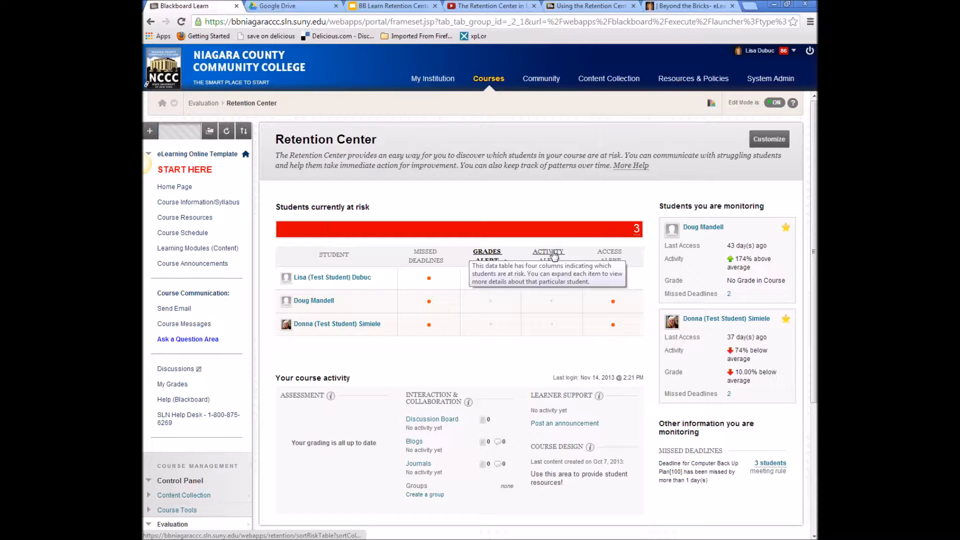
scroll(592, 320, down, 1)
scroll(592, 320, up, 1)
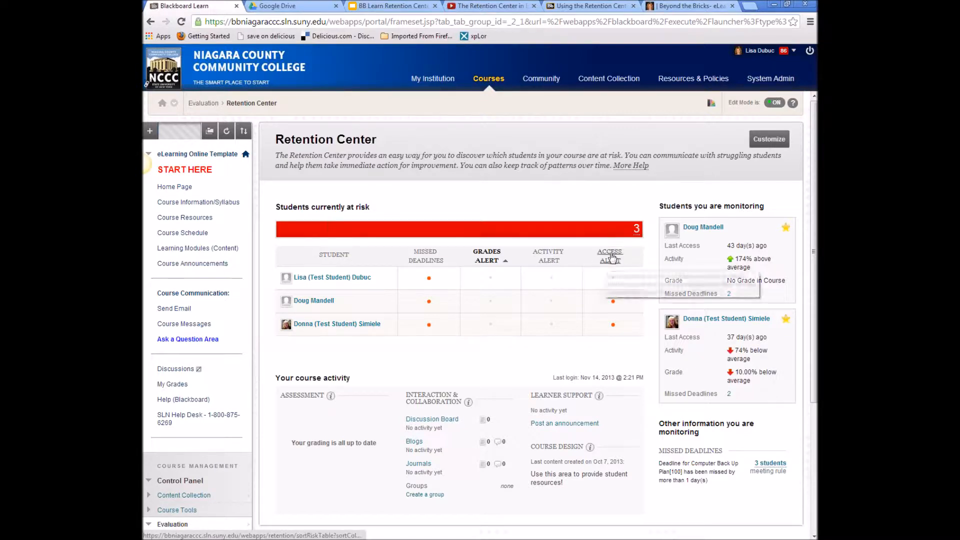
- Review missed-deadline and no-access alert details, then open Retention Center rule customization
click(607, 229)
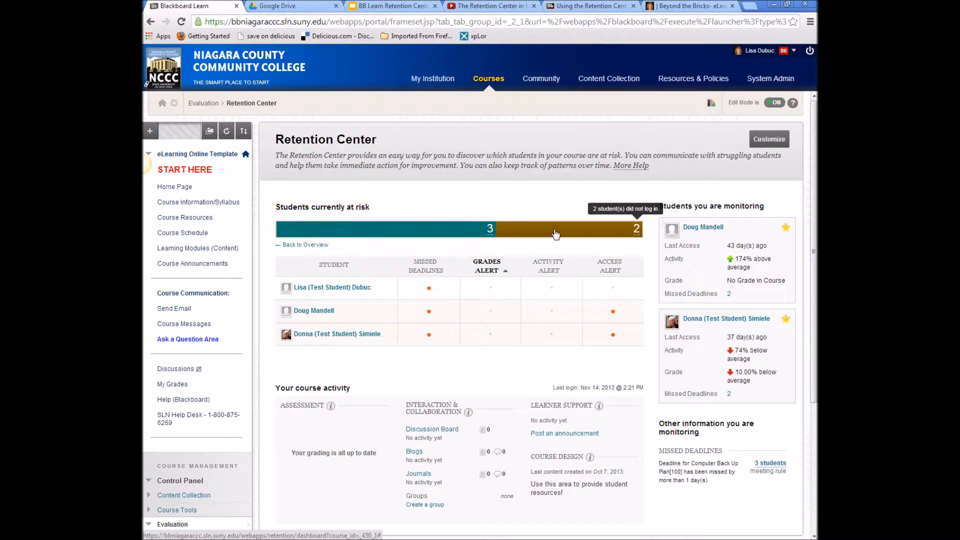
click(438, 230)
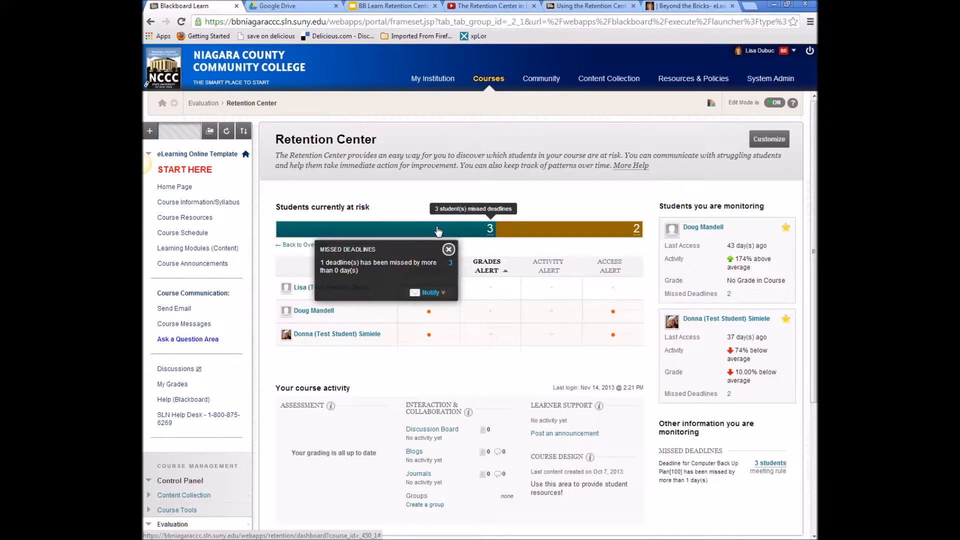
click(441, 292)
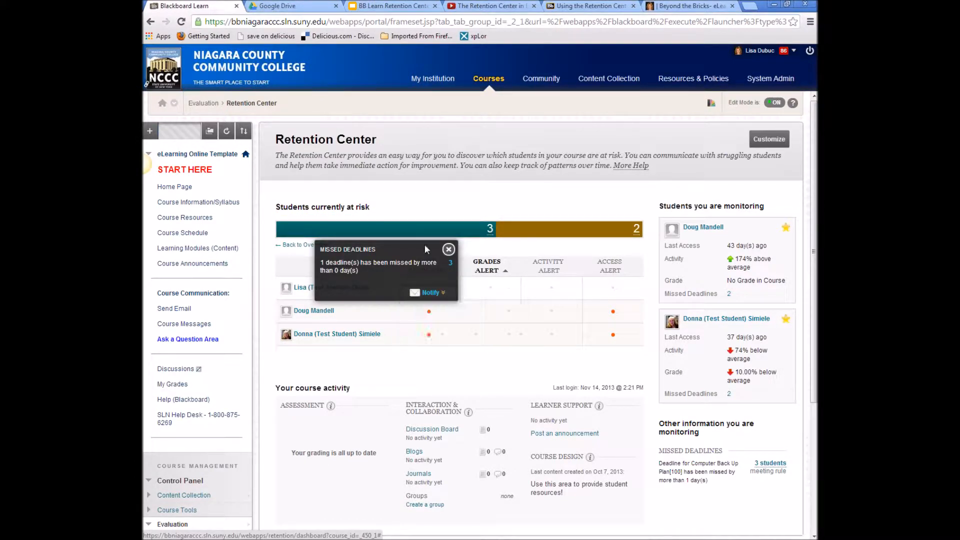
click(597, 235)
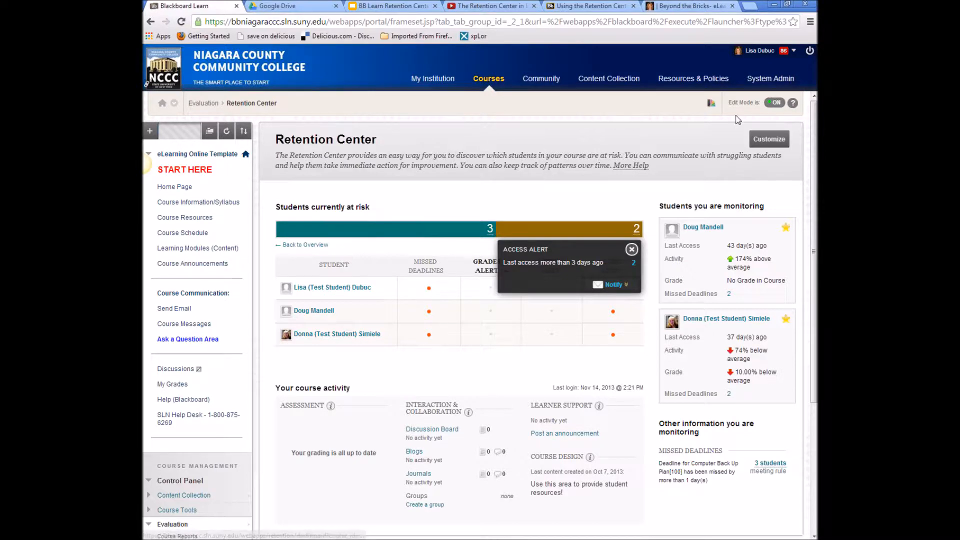
click(758, 142)
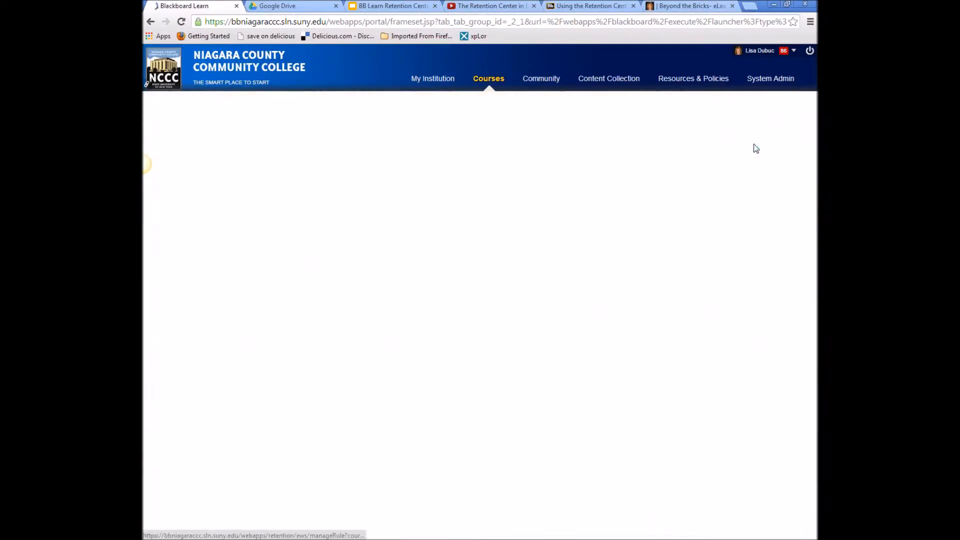
- Create a grade rule named 'All students', excluded from the risk table
click(312, 193)
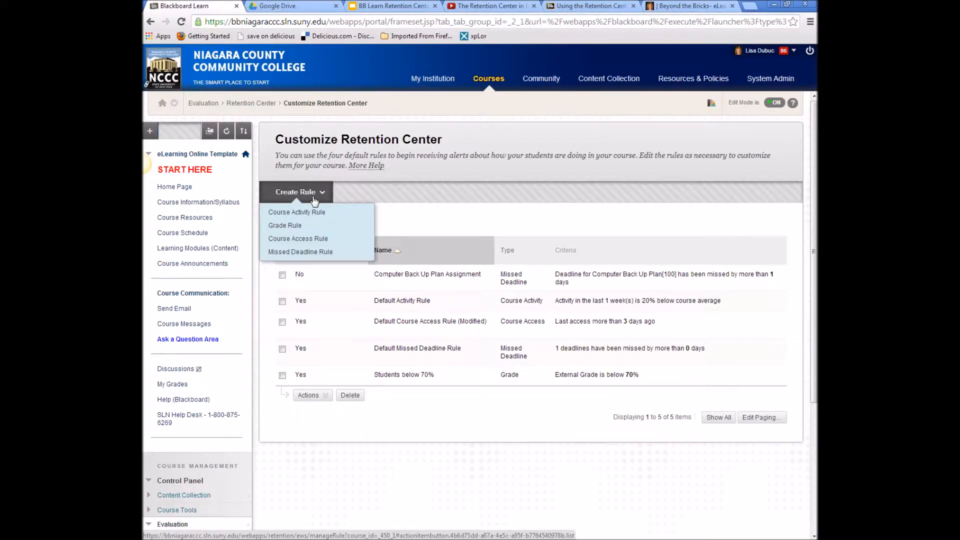
click(295, 226)
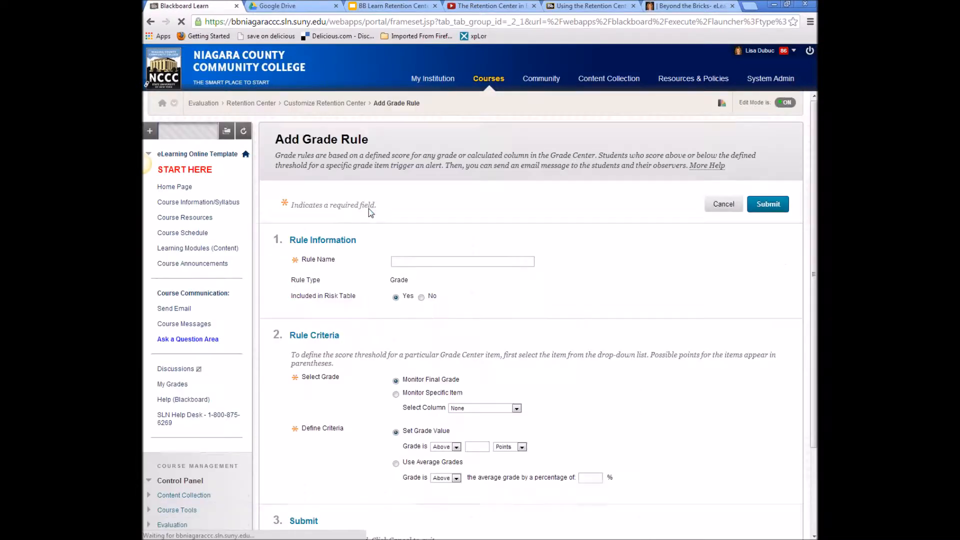
text(All students)
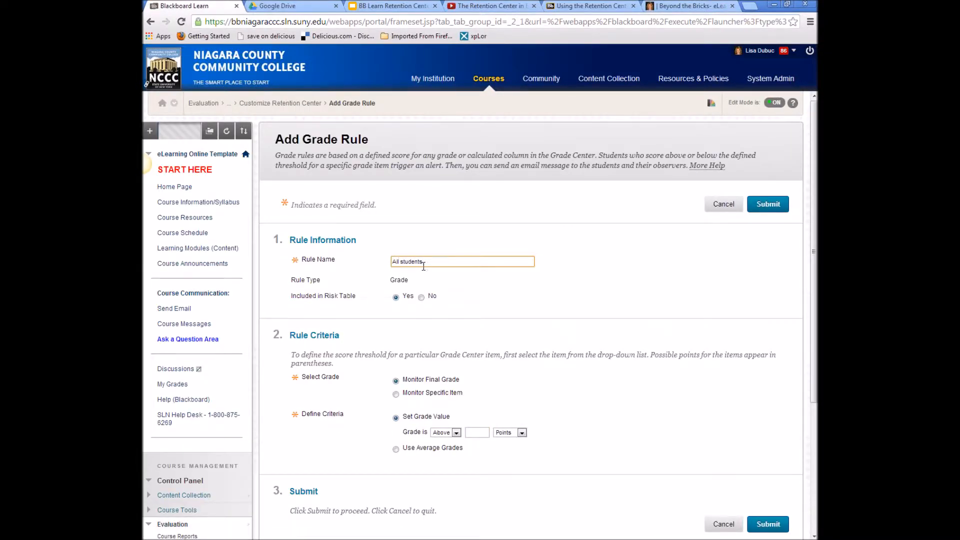
scroll(484, 306, down, 1)
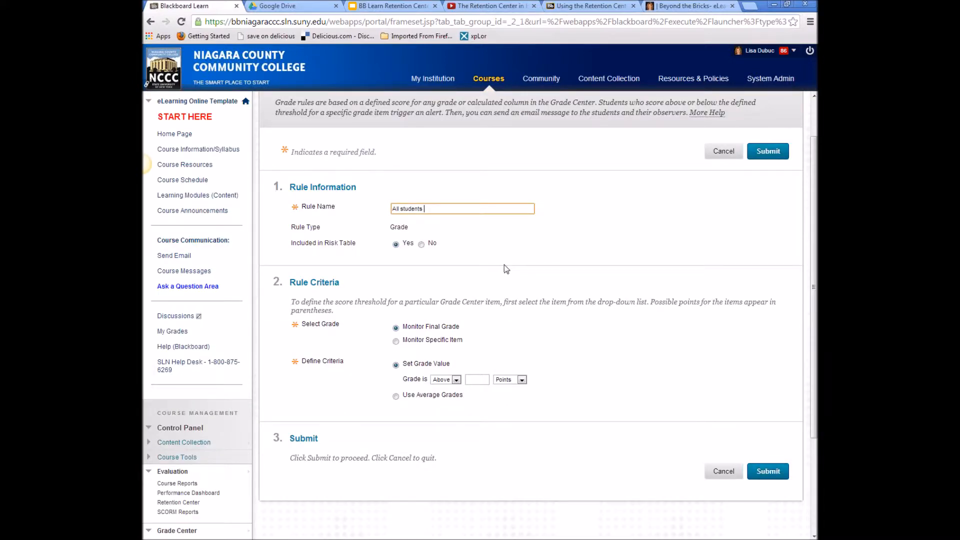
click(421, 243)
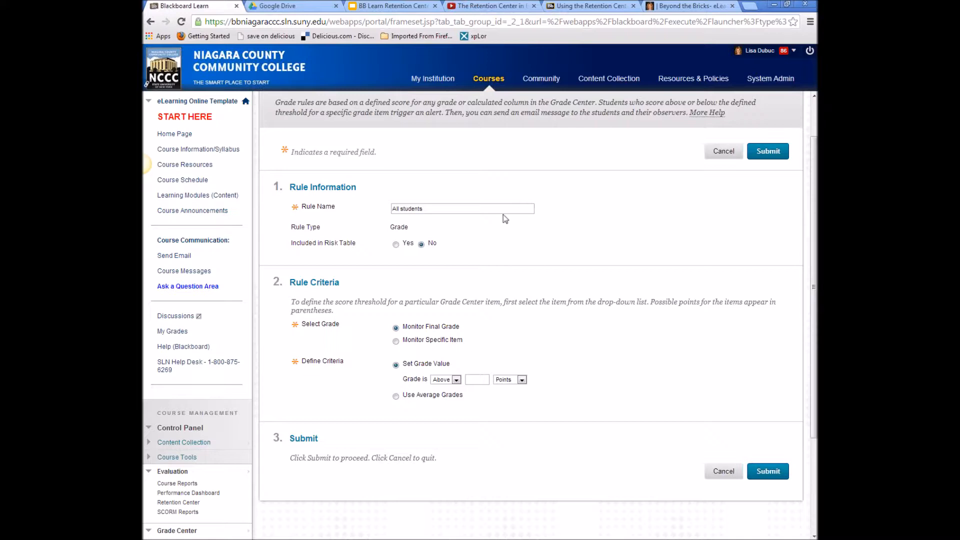
- Set the rule's condition to grade Above 10 Percent
scroll(585, 311, down, 1)
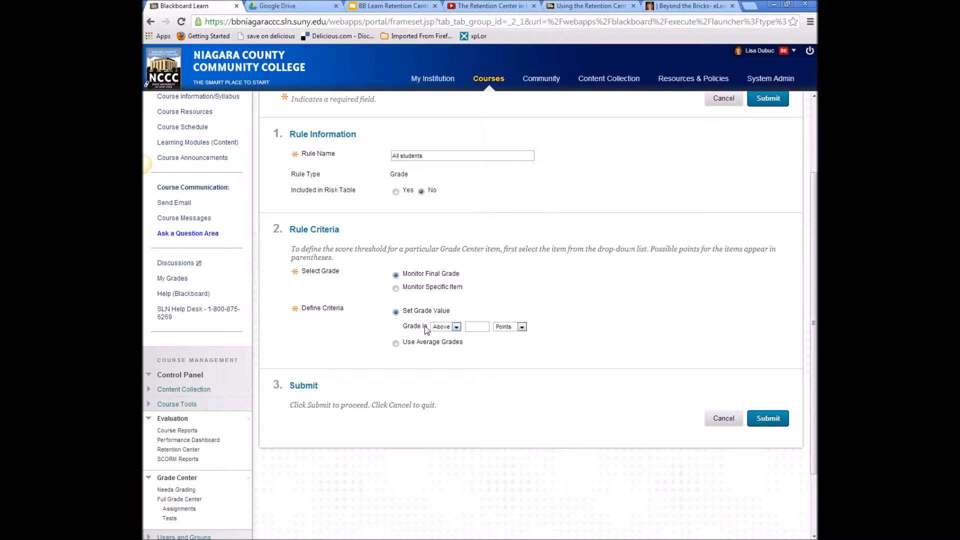
click(456, 327)
click(455, 326)
click(476, 326)
text(10)
click(522, 326)
click(506, 344)
- Submit the All students grade rule and check it in the rule list
click(773, 420)
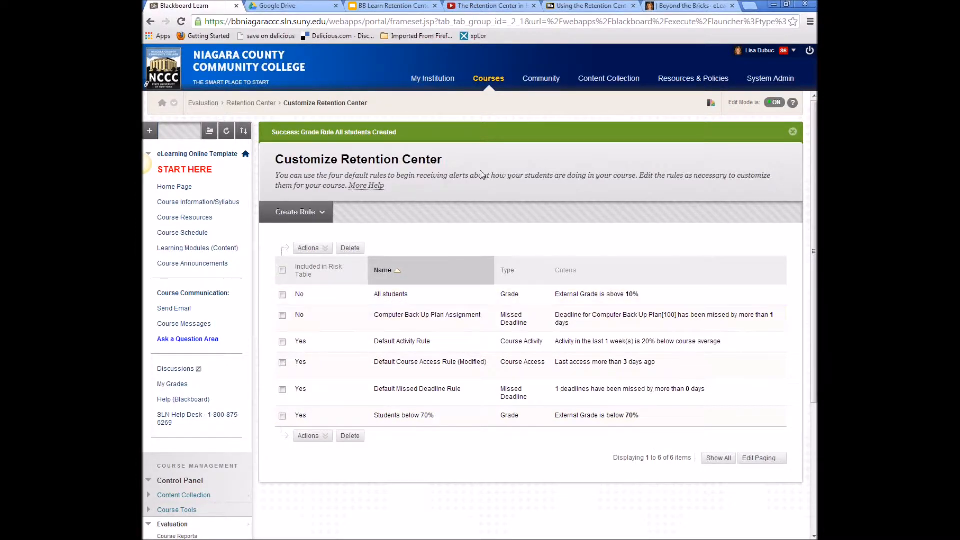
scroll(203, 530, down, 4)
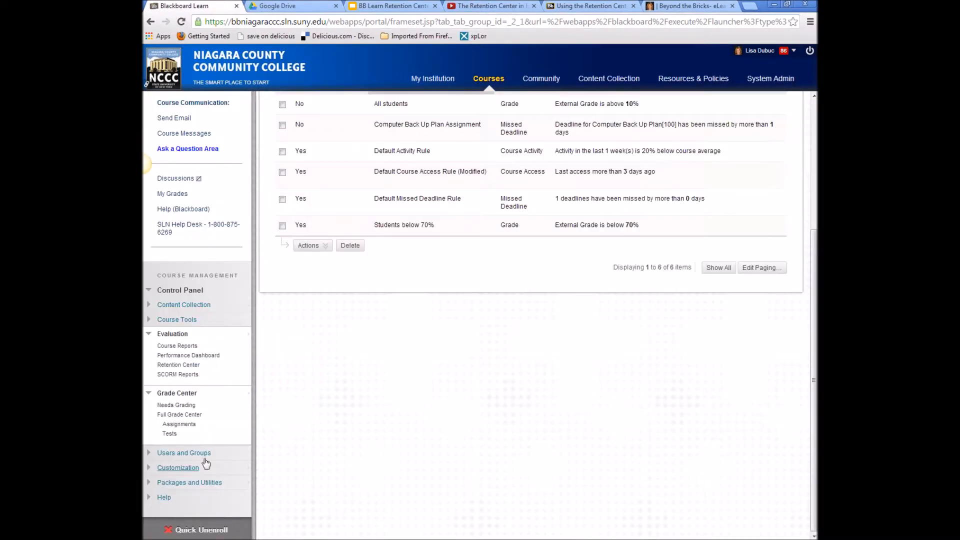
- From the Retention Center, list the 2 students meeting the above-10% rule and show notify options
click(189, 365)
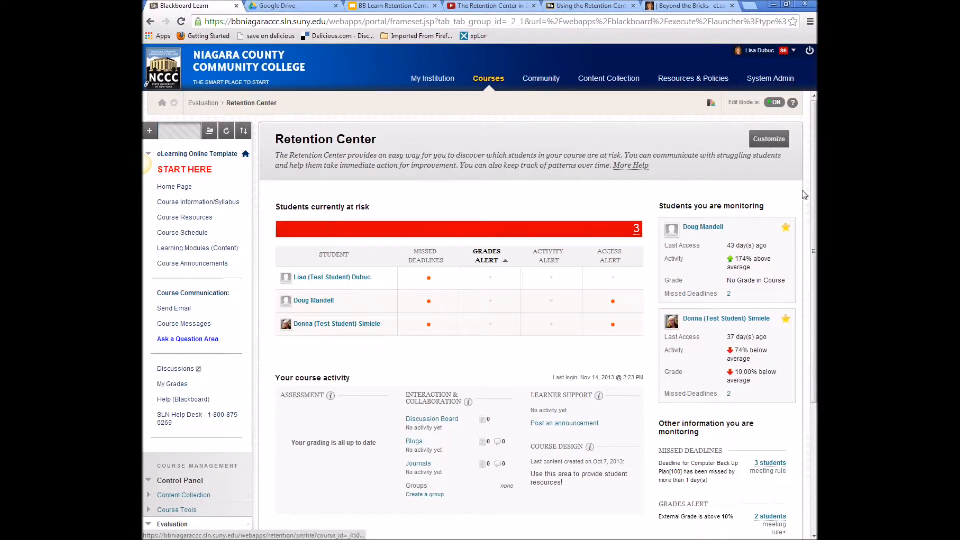
scroll(579, 235, down, 3)
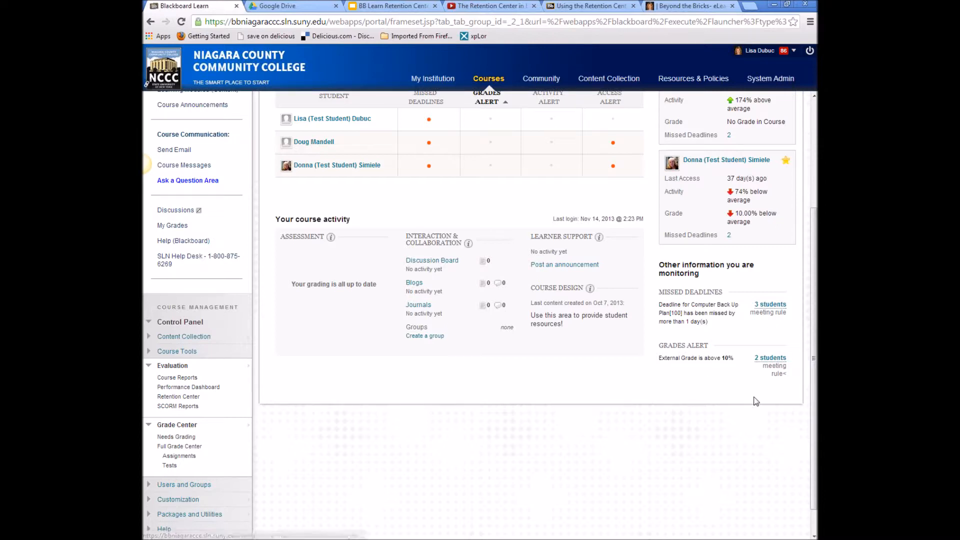
click(773, 359)
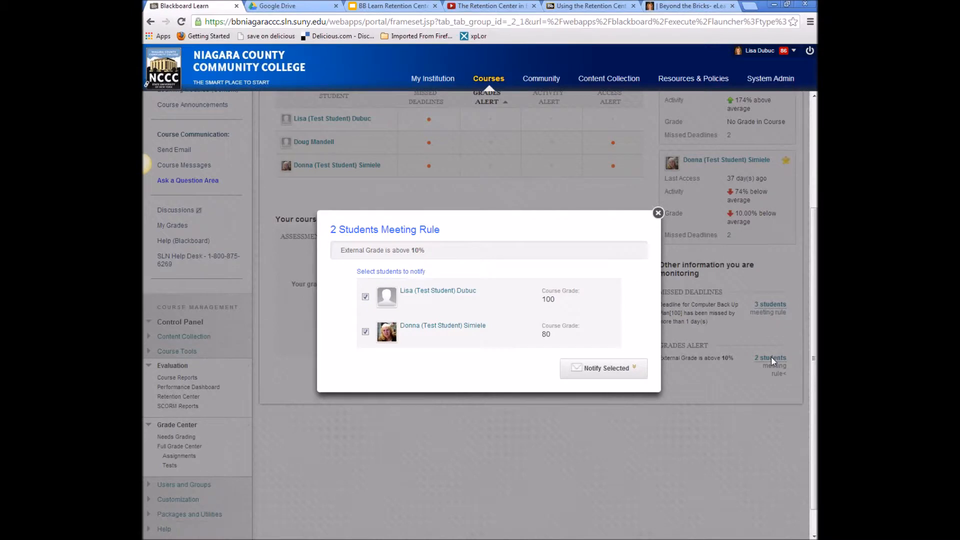
click(645, 371)
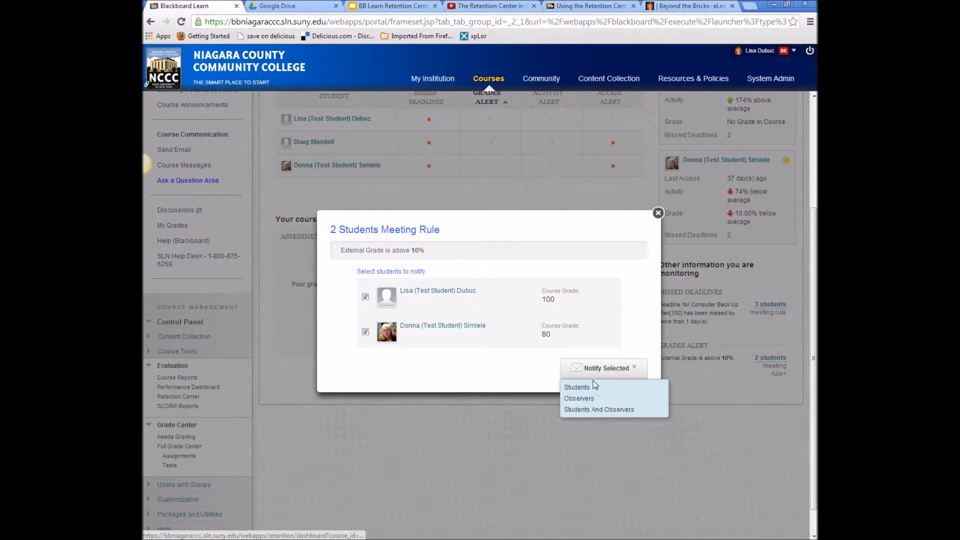
- Address the alert to the students and replace its message with 'Test II is due today.'
click(583, 390)
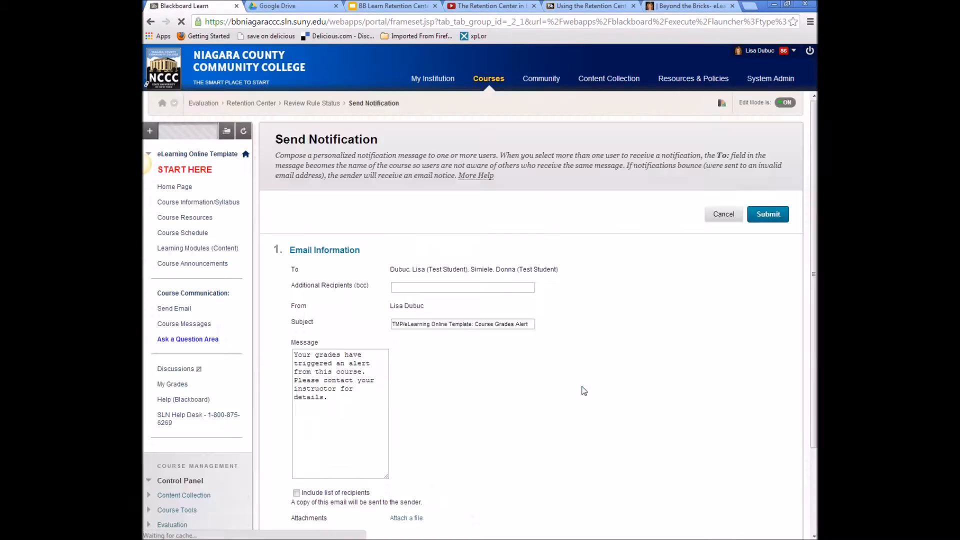
scroll(520, 422, down, 4)
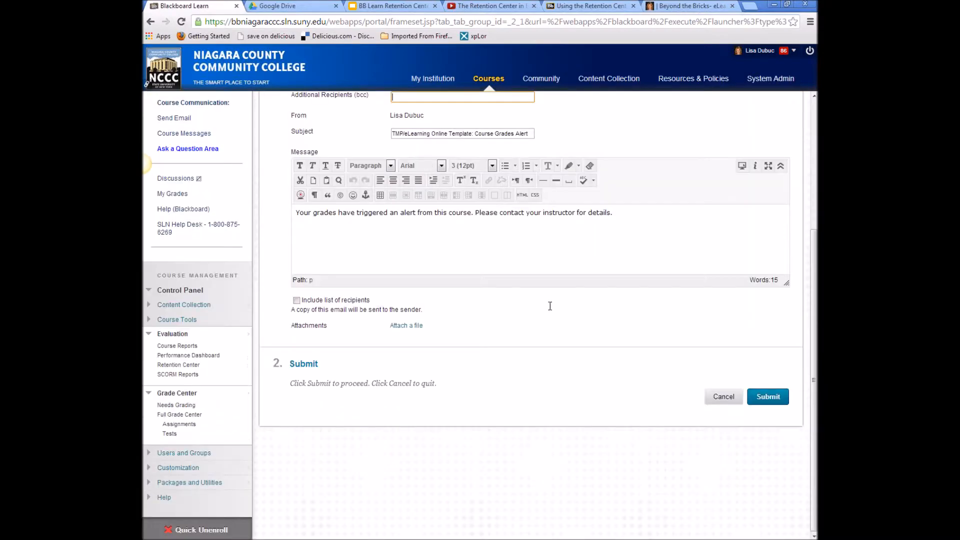
scroll(540, 304, up, 3)
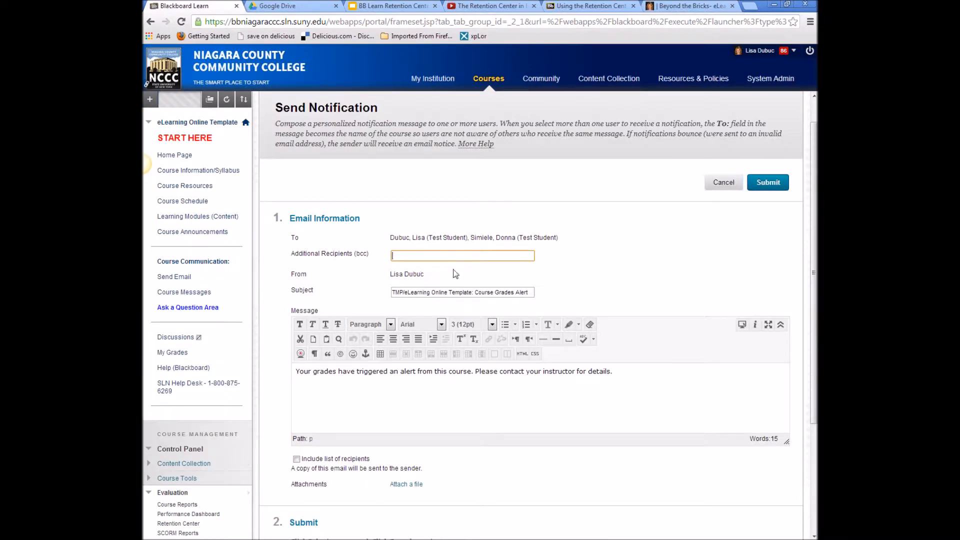
drag(707, 384, 390, 374)
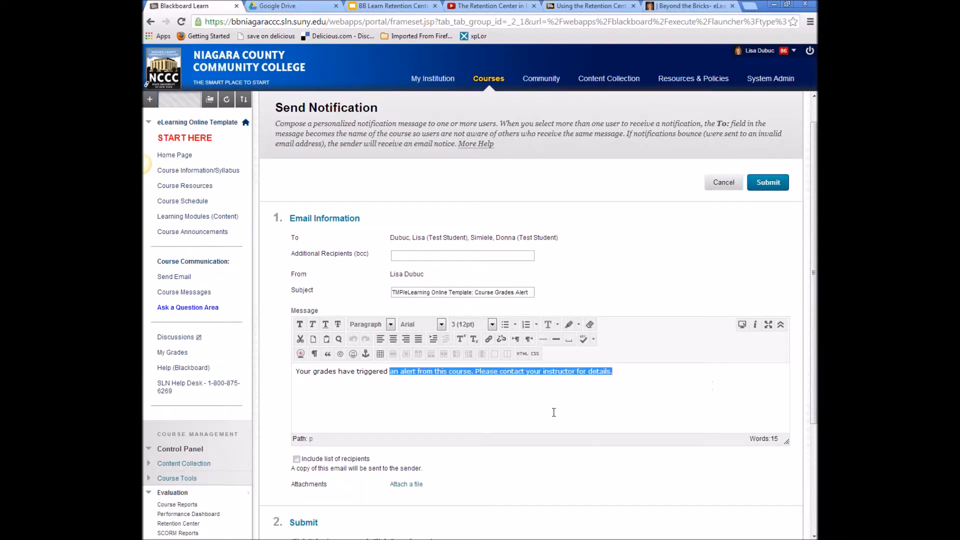
drag(629, 375, 305, 372)
triple_click(328, 374)
key(Delete)
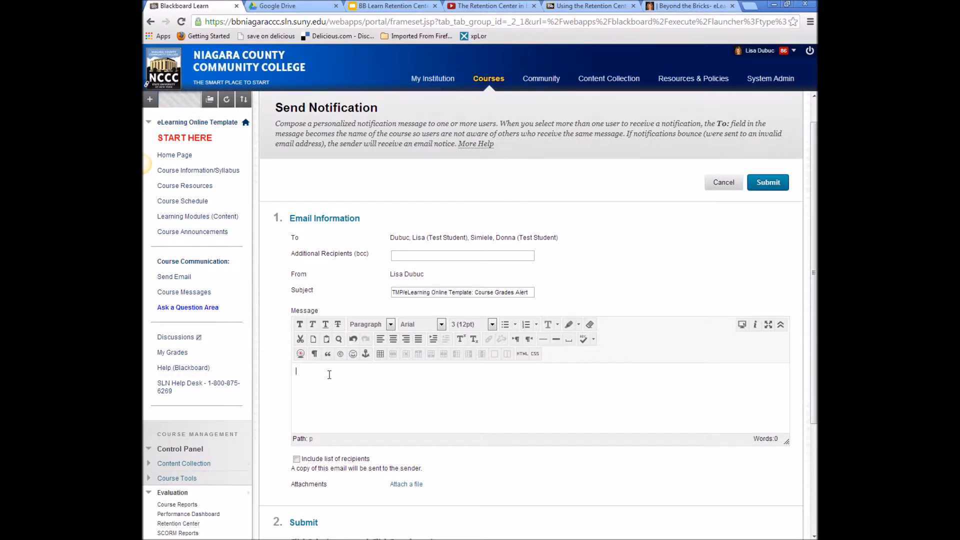
text(Test II is due today.)
- Include the list of recipients and send the grades alert
scroll(448, 350, down, 2)
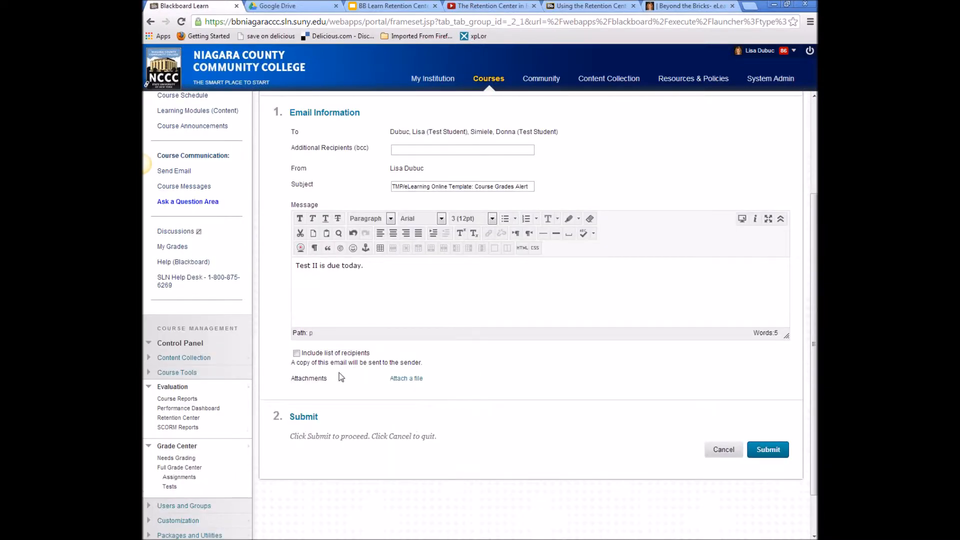
click(296, 353)
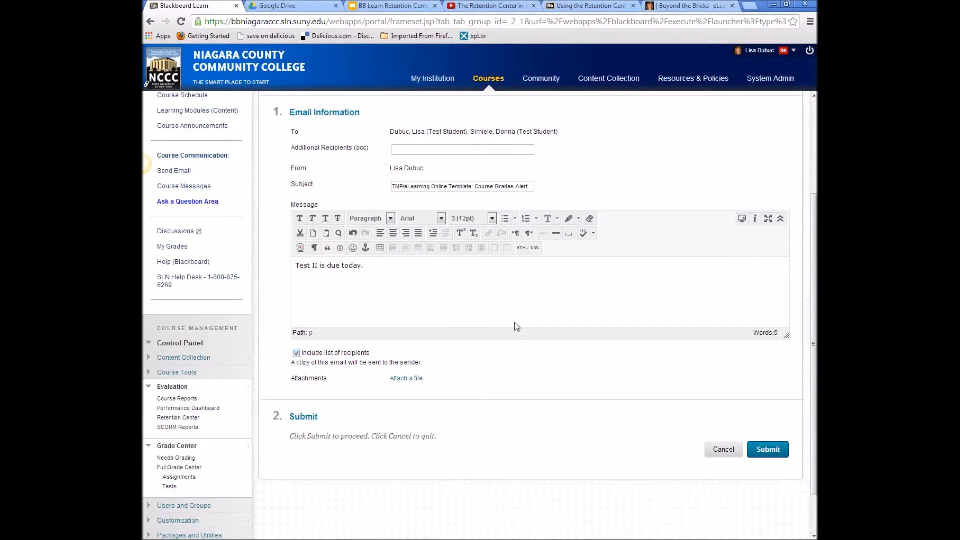
click(768, 450)
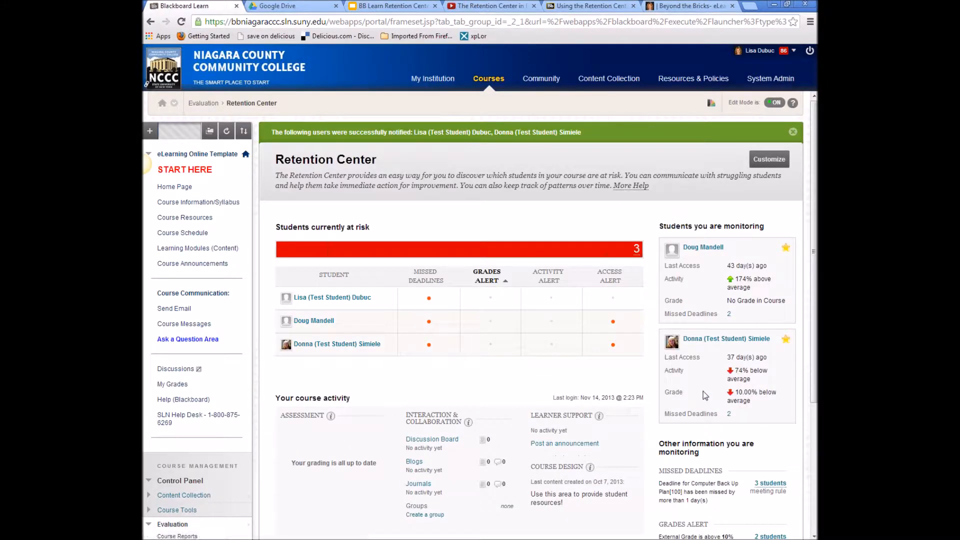
- Review one at-risk student's Retention Status and notification history, then return to the Retention Center
scroll(632, 414, down, 4)
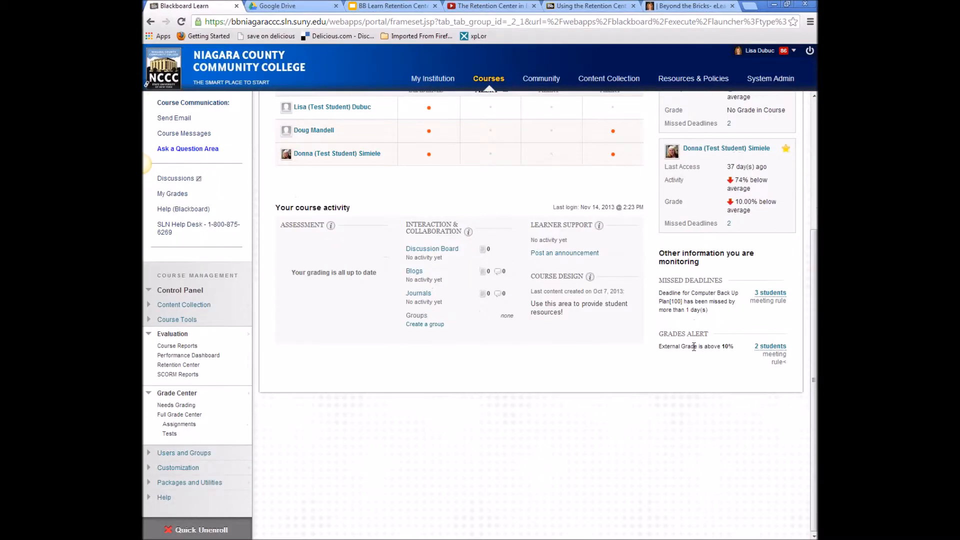
scroll(765, 375, up, 1)
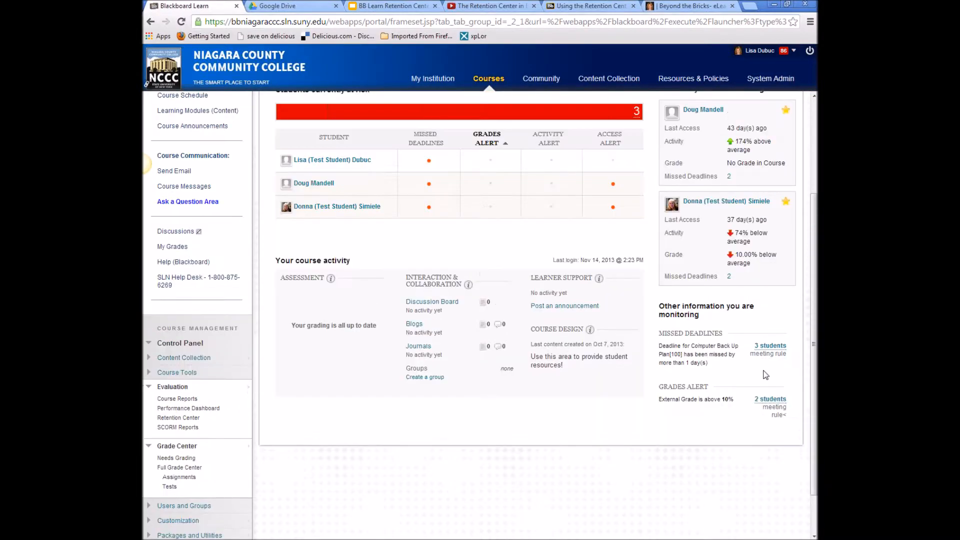
scroll(766, 375, up, 3)
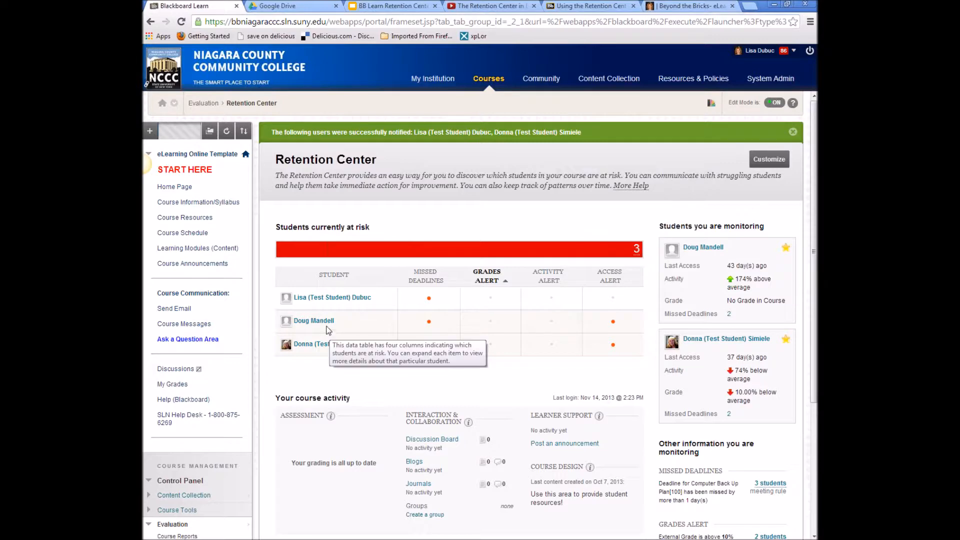
click(330, 297)
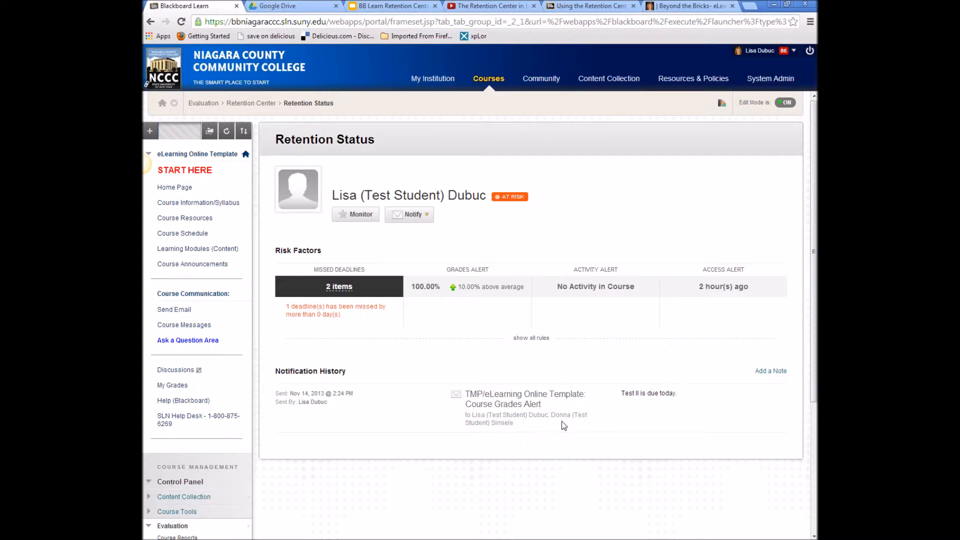
click(150, 22)
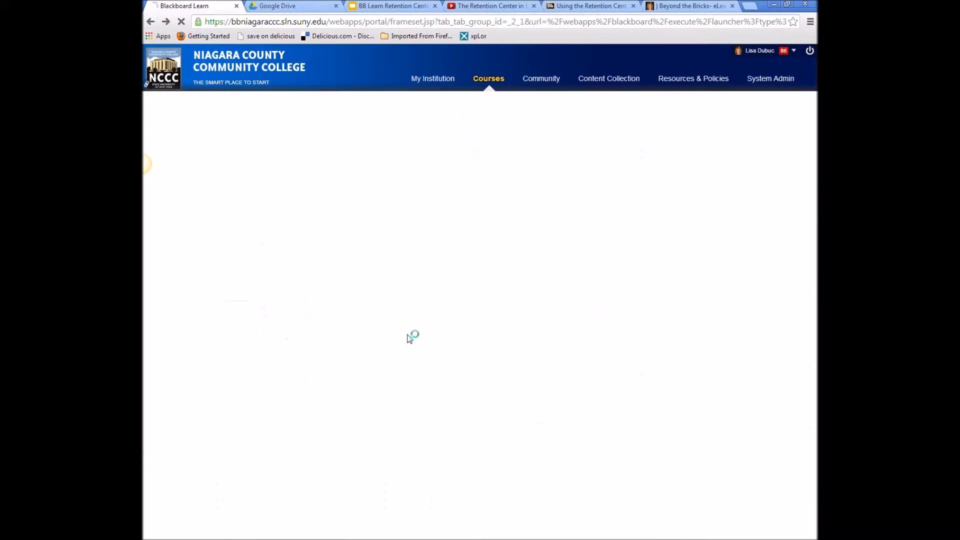
- Open the Customize Retention Center page from the overview
scroll(604, 362, down, 3)
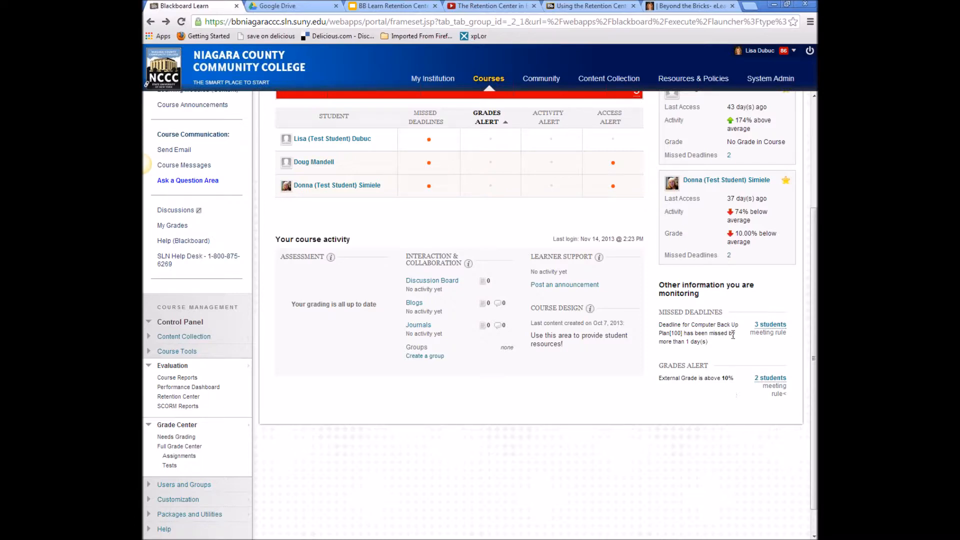
scroll(731, 388, up, 3)
click(772, 160)
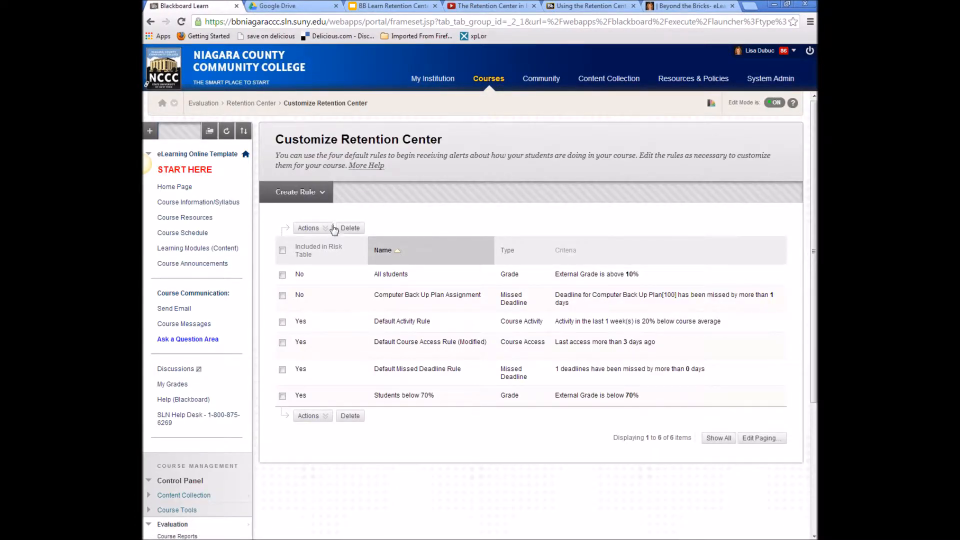
- Start a new grade rule named 'Back Up Plan', excluded from the risk table
click(320, 195)
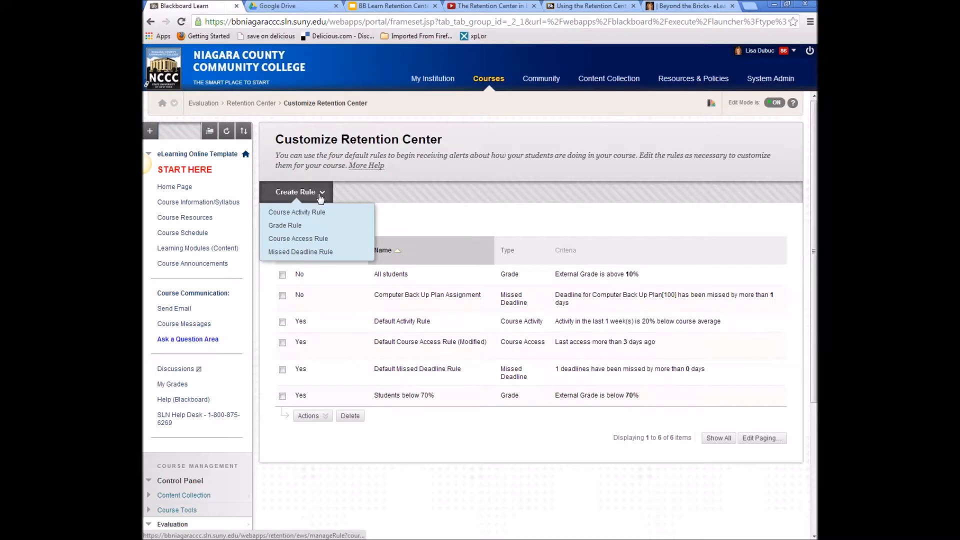
click(293, 226)
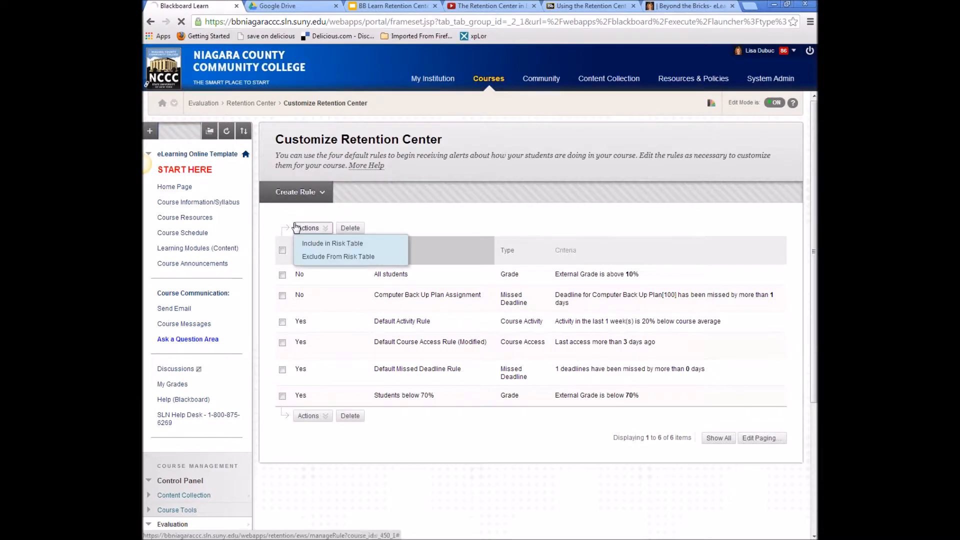
click(440, 260)
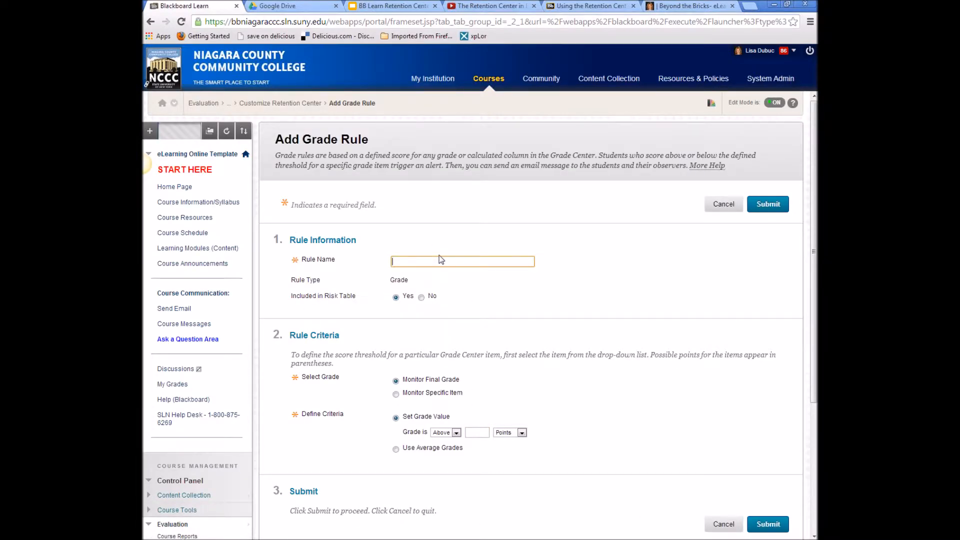
text(Back Up Plan)
click(421, 297)
- Monitor the Computer Back Up Plan item, flagging grades above 0 points
scroll(469, 325, down, 2)
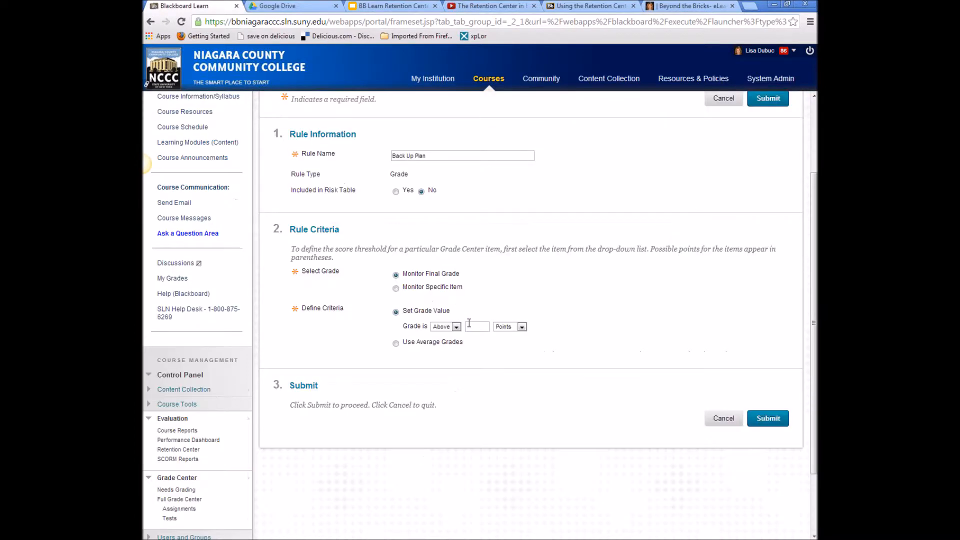
click(395, 288)
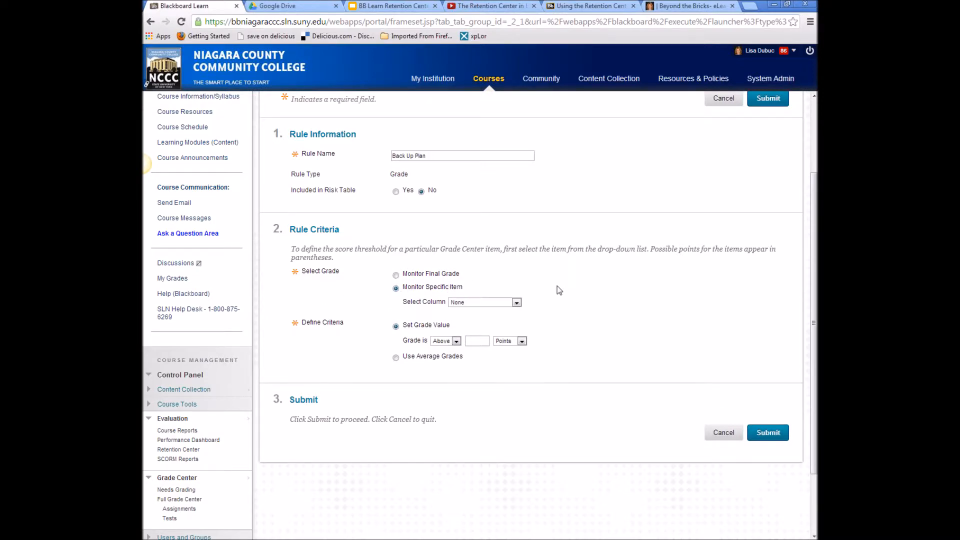
click(516, 303)
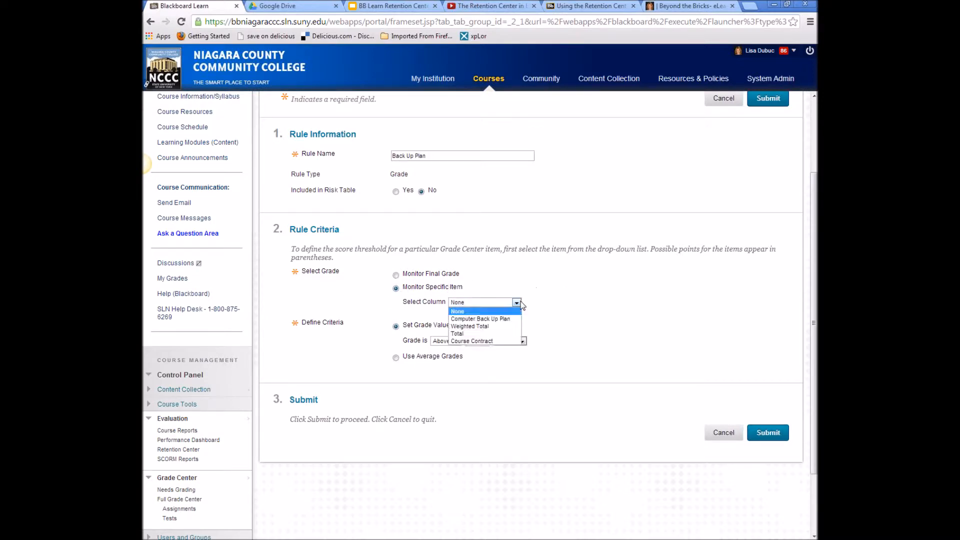
click(506, 319)
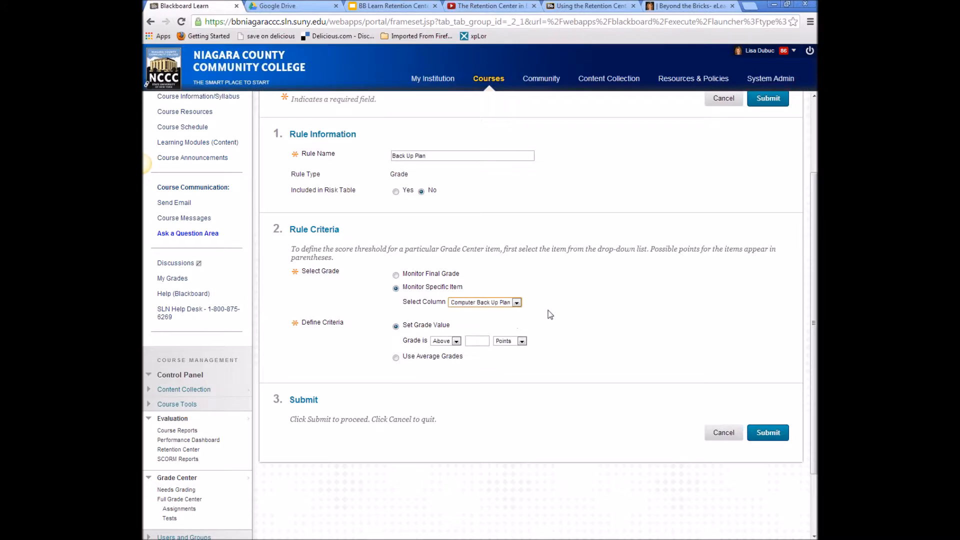
click(457, 342)
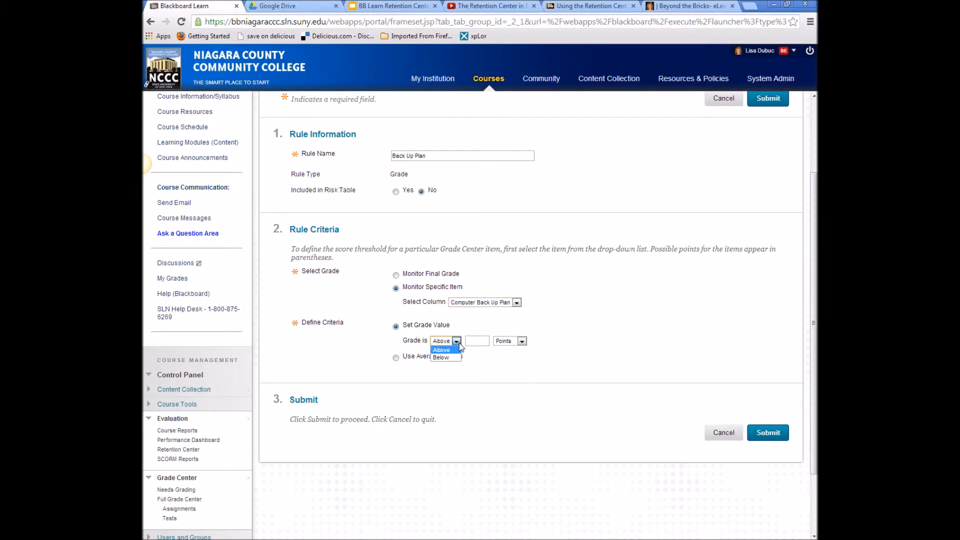
click(464, 341)
text(0)
click(544, 396)
- Confirm the comparison stays at Above and submit the Back Up Plan rule
click(473, 341)
click(453, 342)
click(458, 355)
click(457, 351)
click(775, 437)
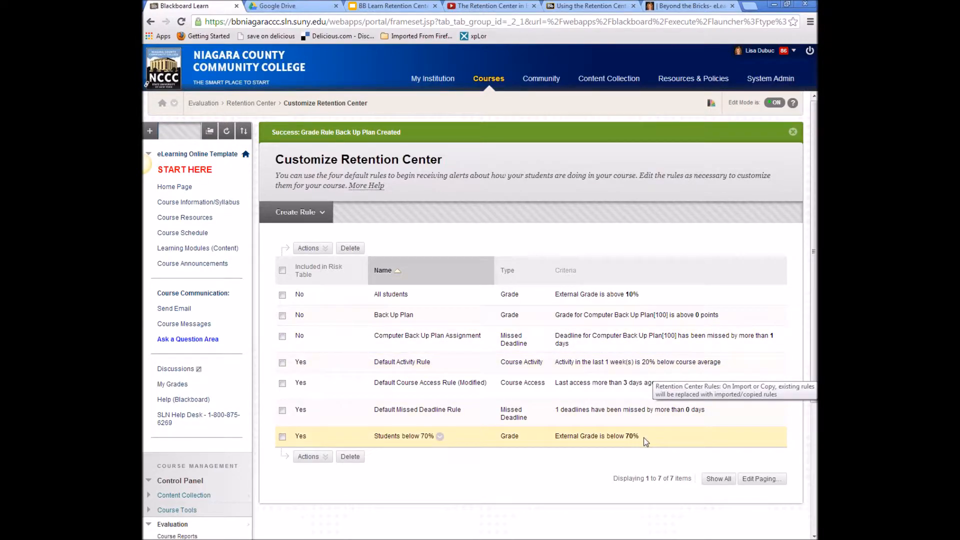
- Check the Grades Alert counts on the dashboard, then go to Customize and list rule types
click(251, 103)
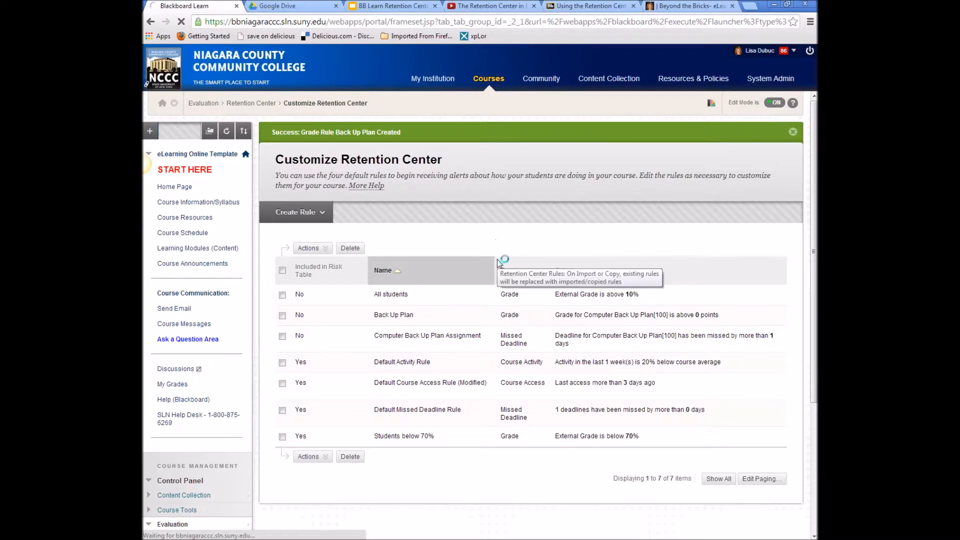
scroll(805, 365, down, 5)
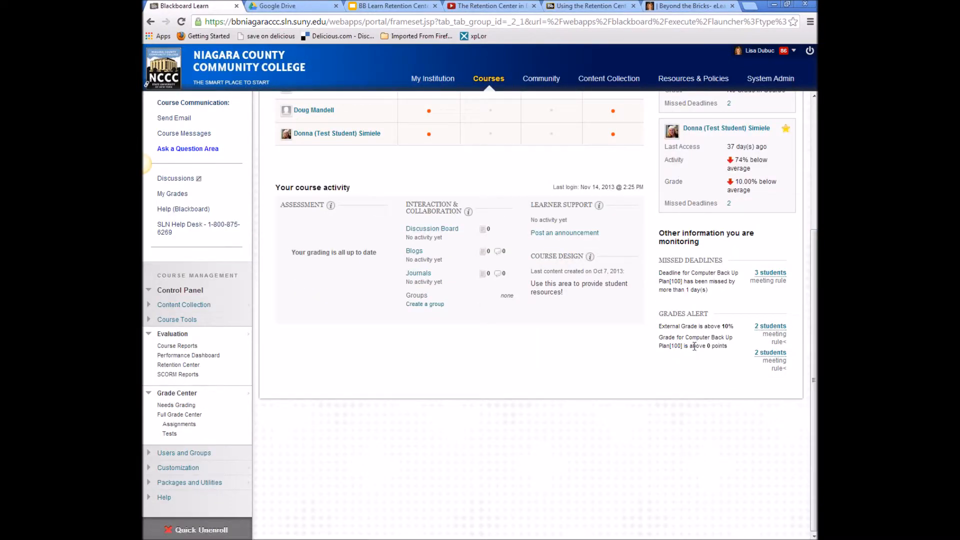
click(770, 356)
click(770, 140)
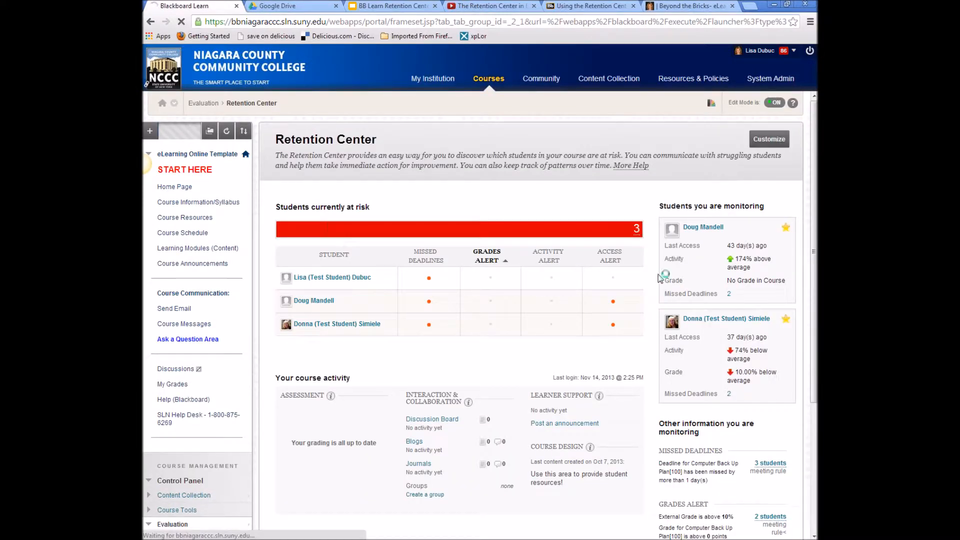
click(321, 194)
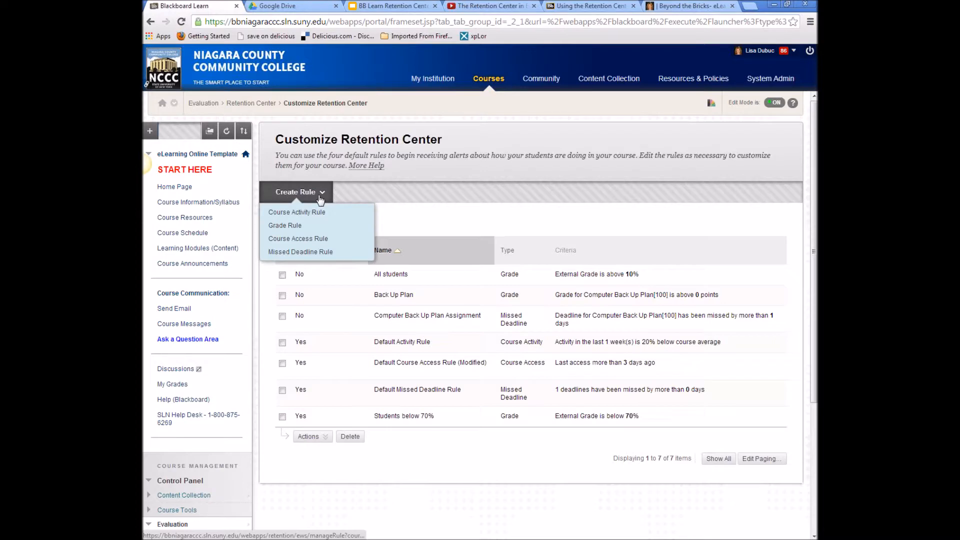
- Create a 'Computer Back Plan' missed-deadline rule for Computer Back Up Plan, excluded from the risk table
click(308, 252)
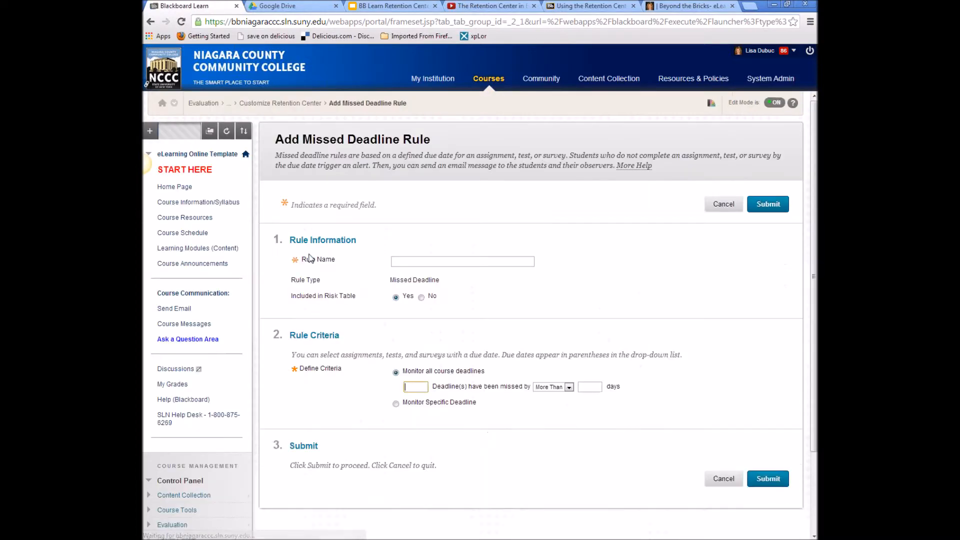
text(Comp)
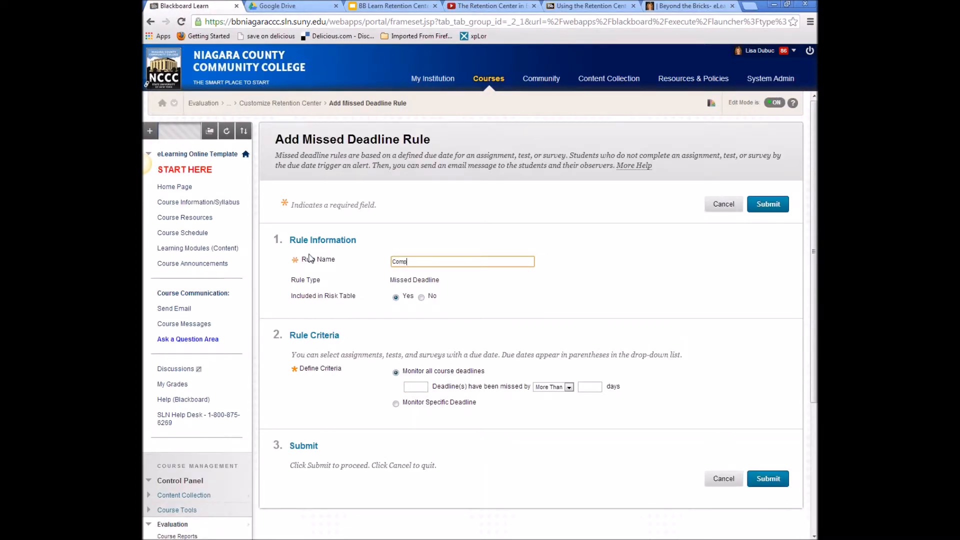
text(uter Back Plan)
click(424, 299)
scroll(479, 349, down, 2)
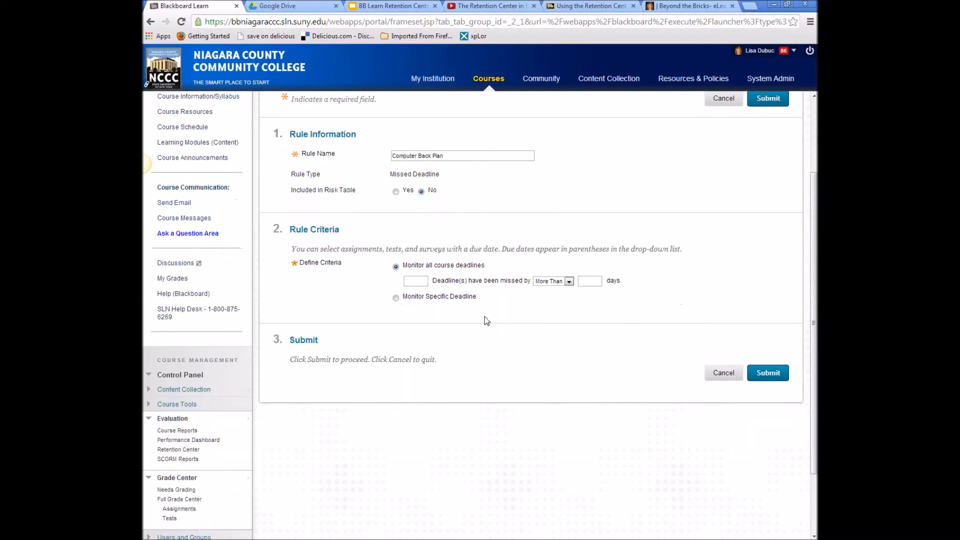
click(396, 298)
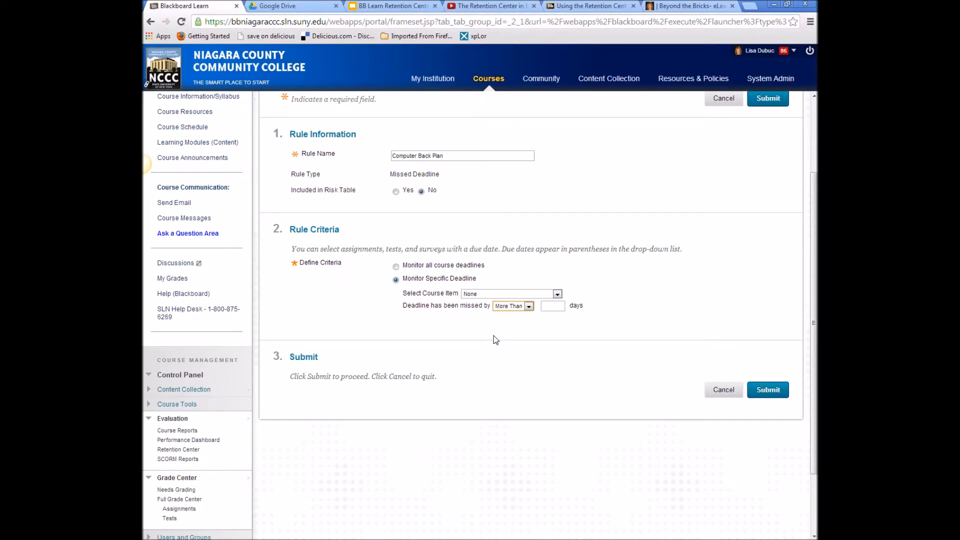
click(530, 295)
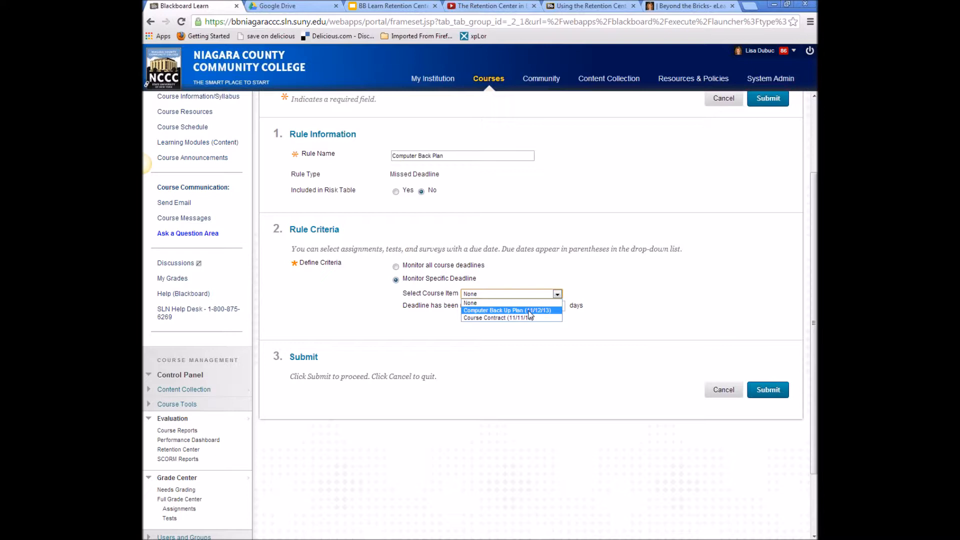
click(530, 311)
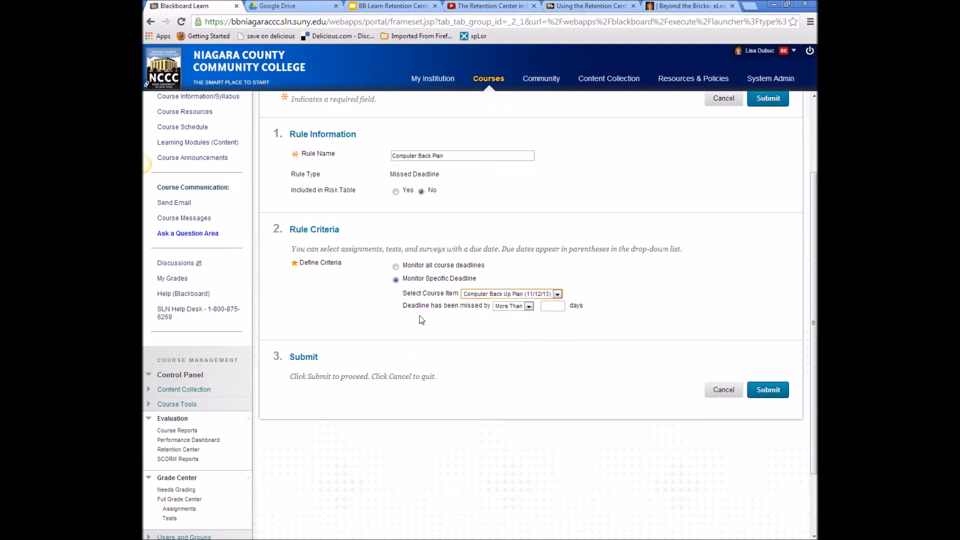
click(527, 306)
click(552, 307)
click(767, 389)
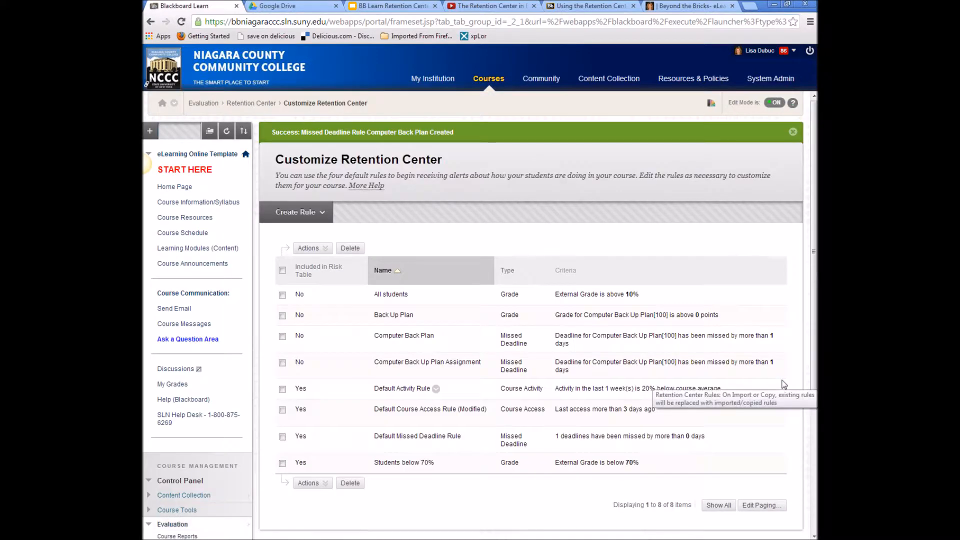
- Return to the Retention Center dashboard and scroll to the monitored-information panel
click(251, 104)
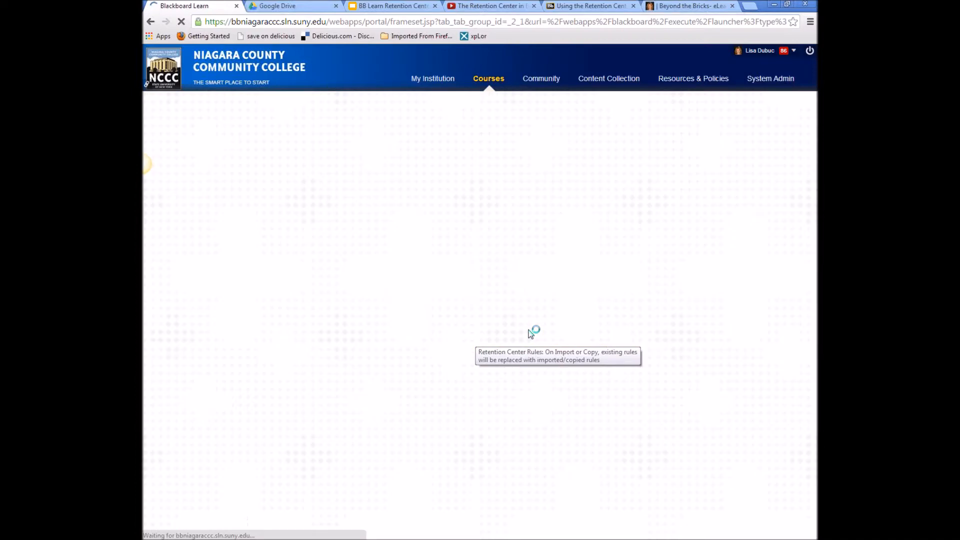
scroll(530, 334, down, 1)
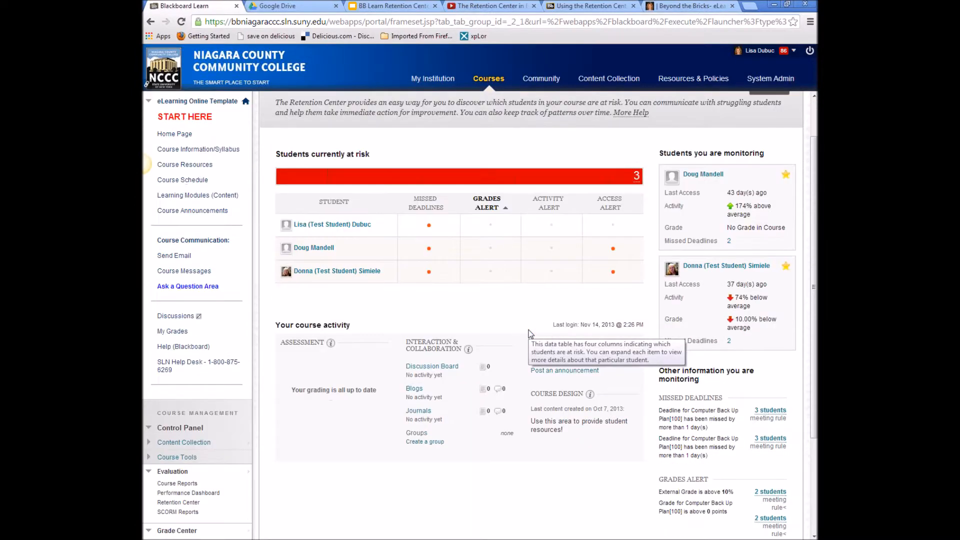
scroll(530, 334, down, 2)
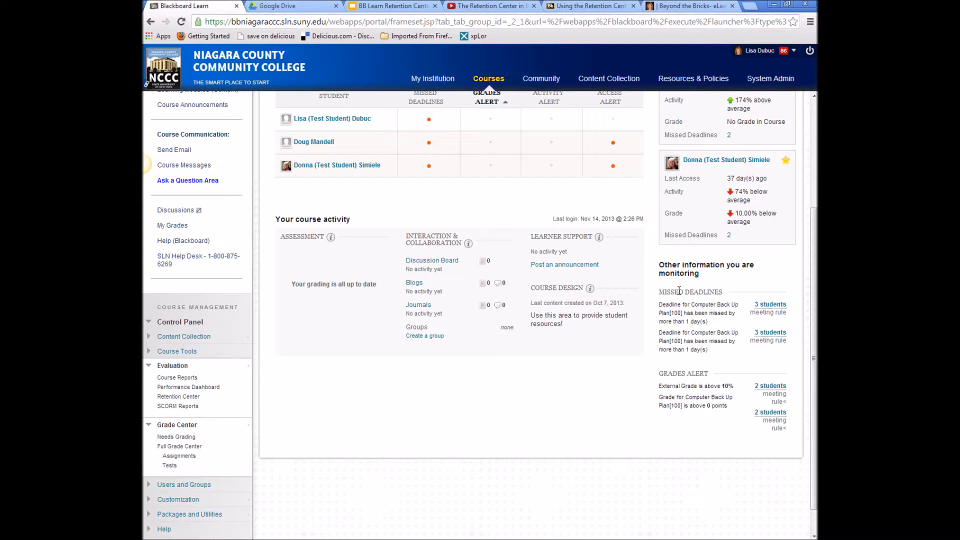
- Select the 3 students who missed the deadline and address a notification to them
click(774, 305)
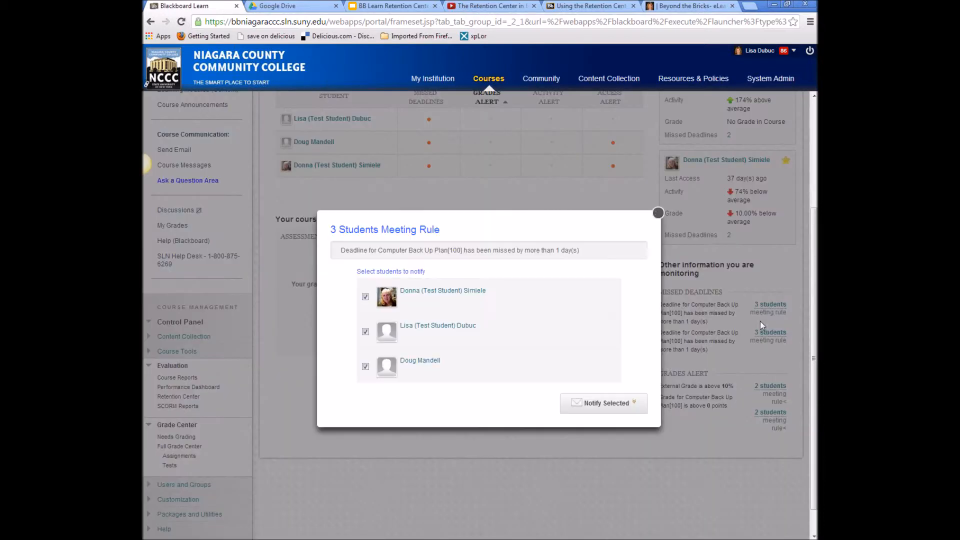
click(606, 403)
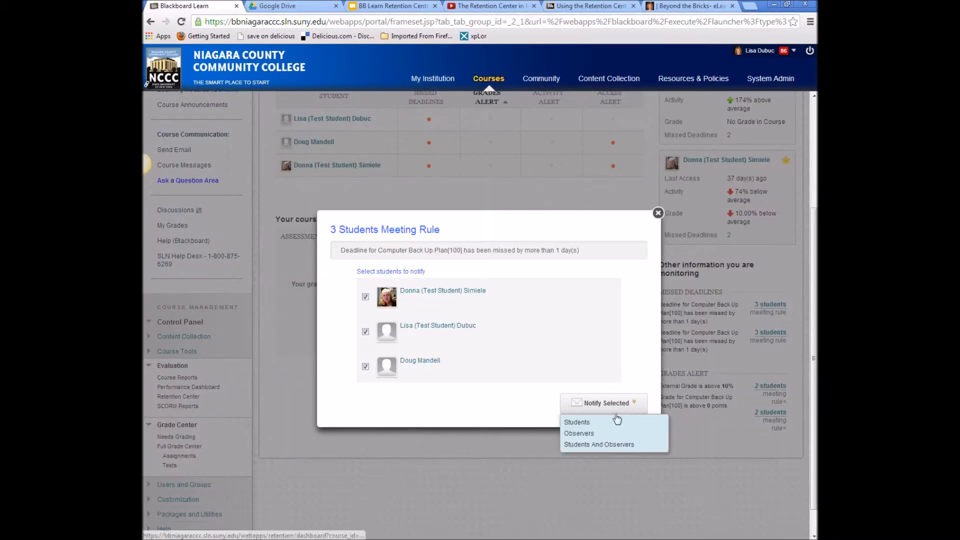
click(608, 423)
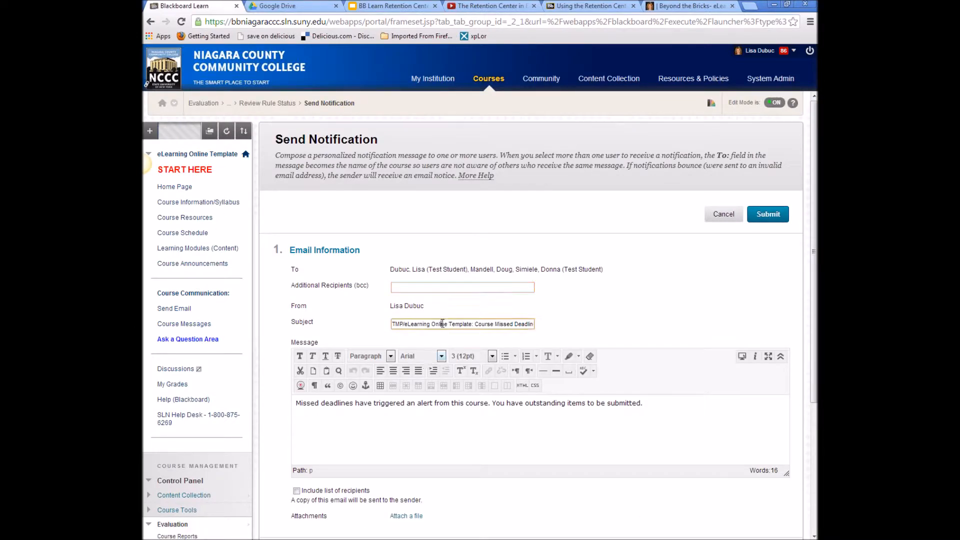
- Set subject 'Computer Back up Plan Not Received' and a message offering partial credit until tomorrow 11:59 pm
triple_click(443, 323)
text(C)
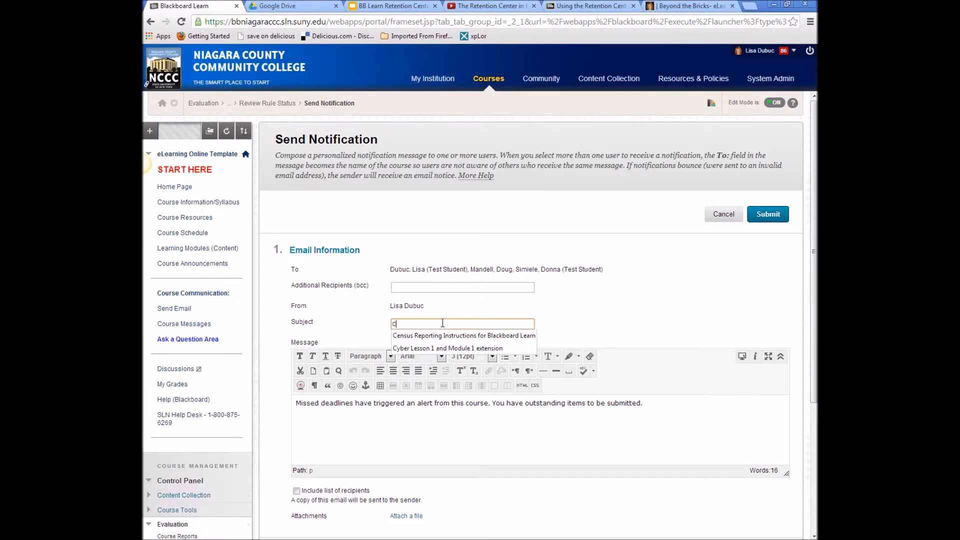
text(om)
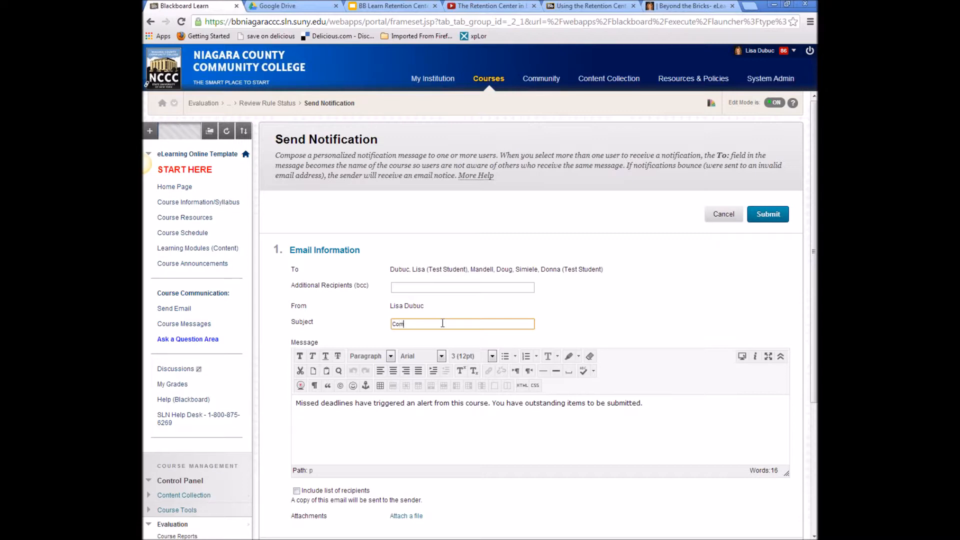
text(puter Back up Plan Not Received)
triple_click(441, 402)
text(I)
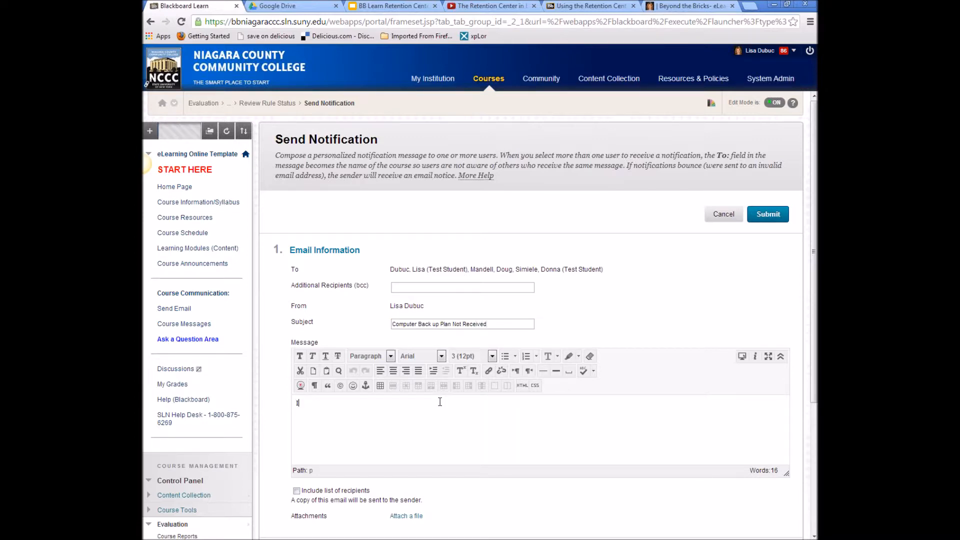
key(BackSpace)
text(You have until tomorrow at 11:59 pm to tunr)
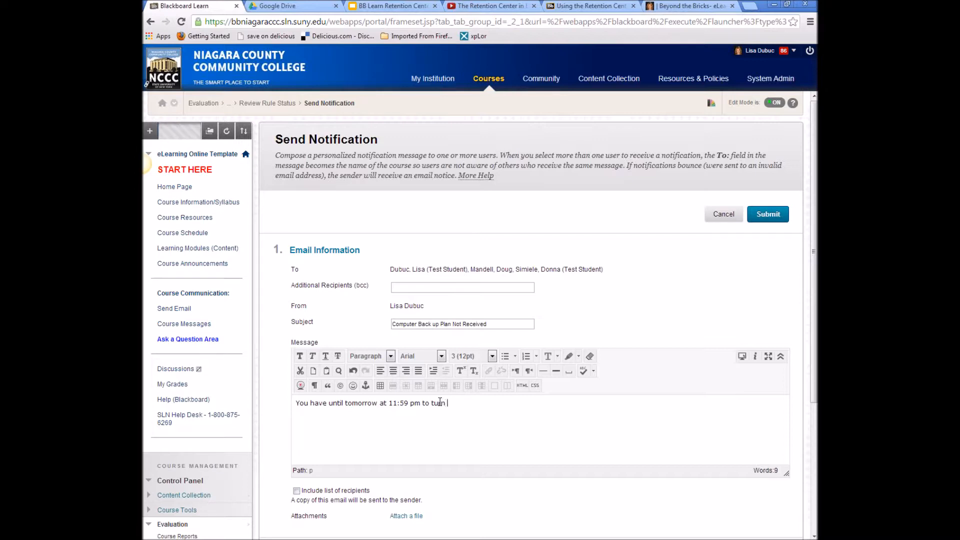
text( the asisignment fr)
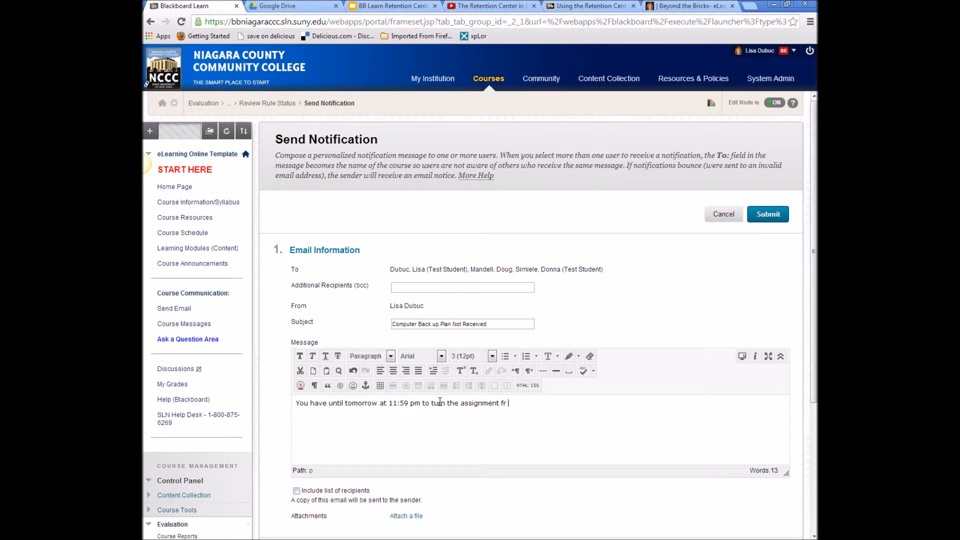
text(r)
text( partic)
text(redit.)
- Include the recipient list and send the notification email
scroll(594, 409, down, 1)
scroll(593, 410, down, 2)
click(296, 332)
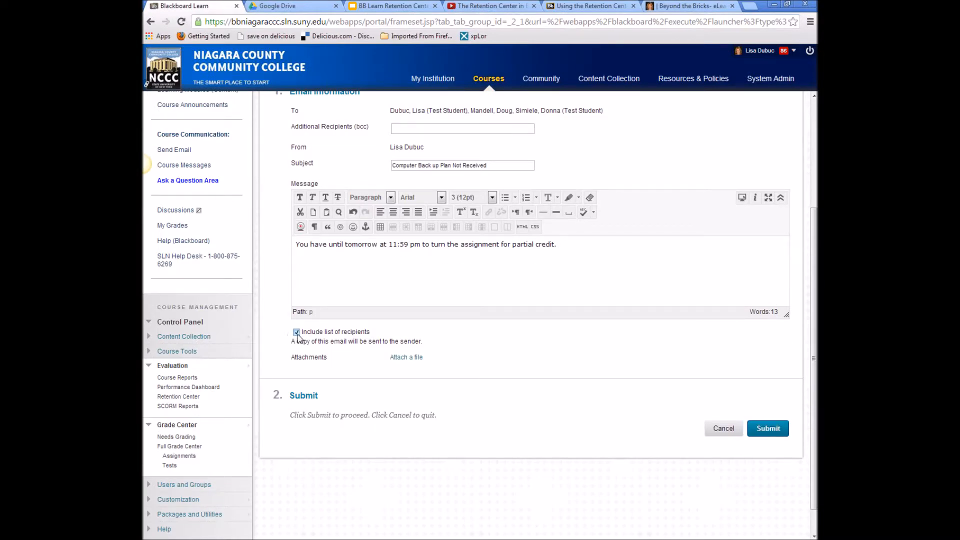
click(772, 429)
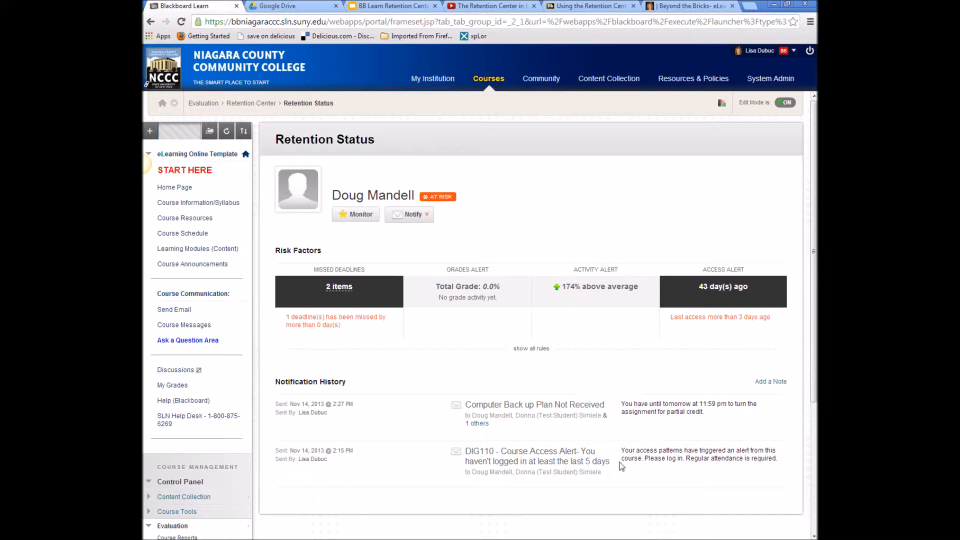
- Draft a note: spoke to the student by phone on 11/14; they promised to finish work by Thursday
click(771, 382)
click(628, 406)
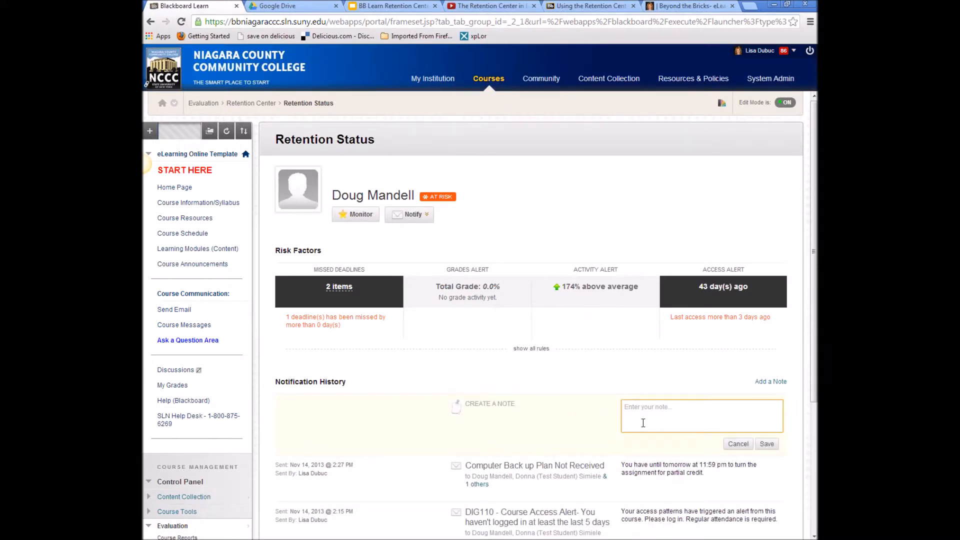
text(So)
text(poke t)
text(o student on )
text(phone)
text( on 11/14)
text( adn)
key(BackSpace)
key(BackSpace)
key(BackSpace)
text(nd Doug promoi)
key(BackSpace)
key(BackSpace)
text(is)
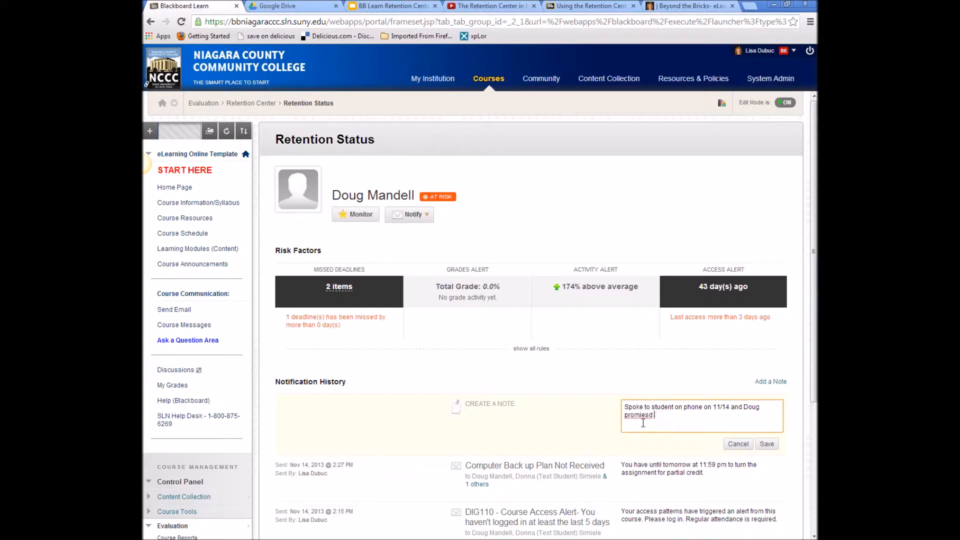
text(ed to finish work by Thursday.)
- Save the phone-call note, then return to the course Retention Center overview
click(770, 444)
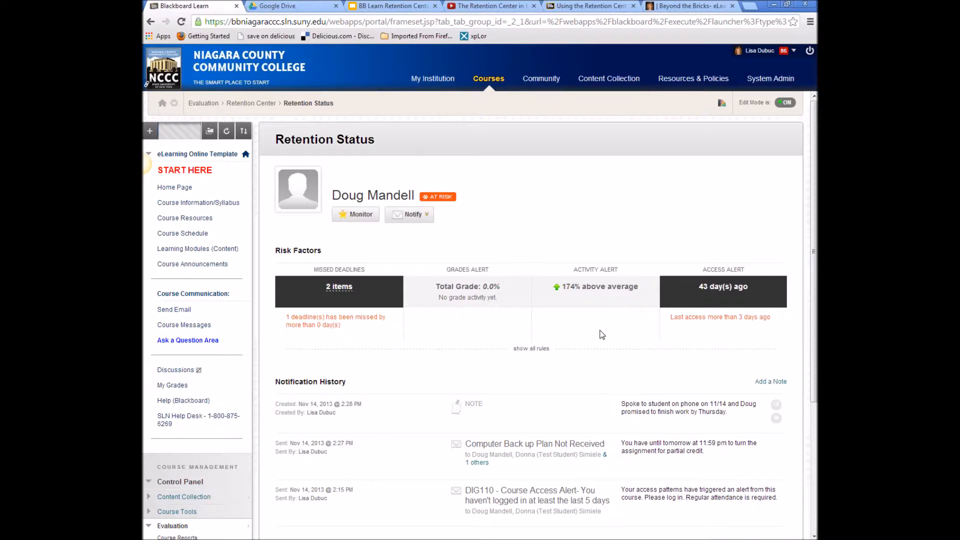
click(251, 104)
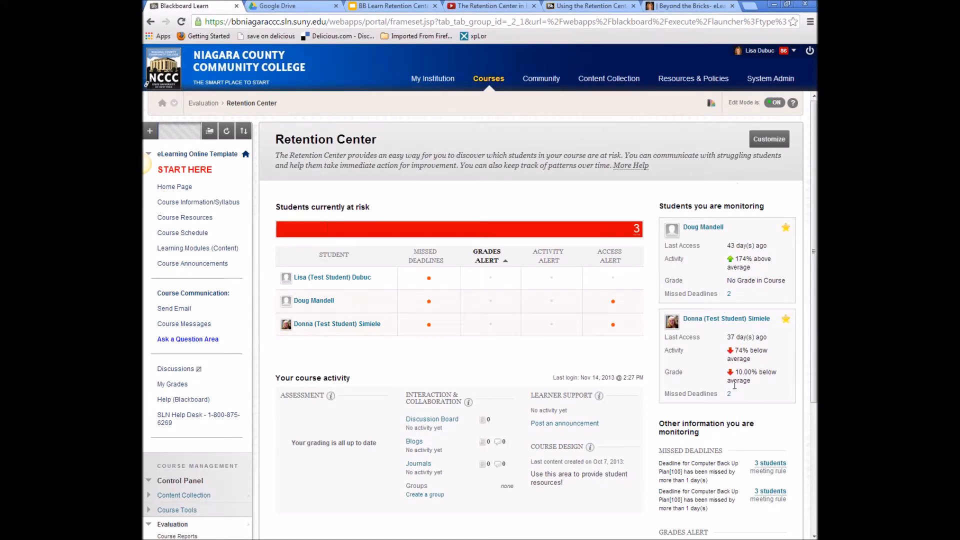
- Scroll through the Retention Center overview and read the Assessment and Learner Support info boxes
scroll(715, 472, down, 2)
scroll(724, 480, up, 1)
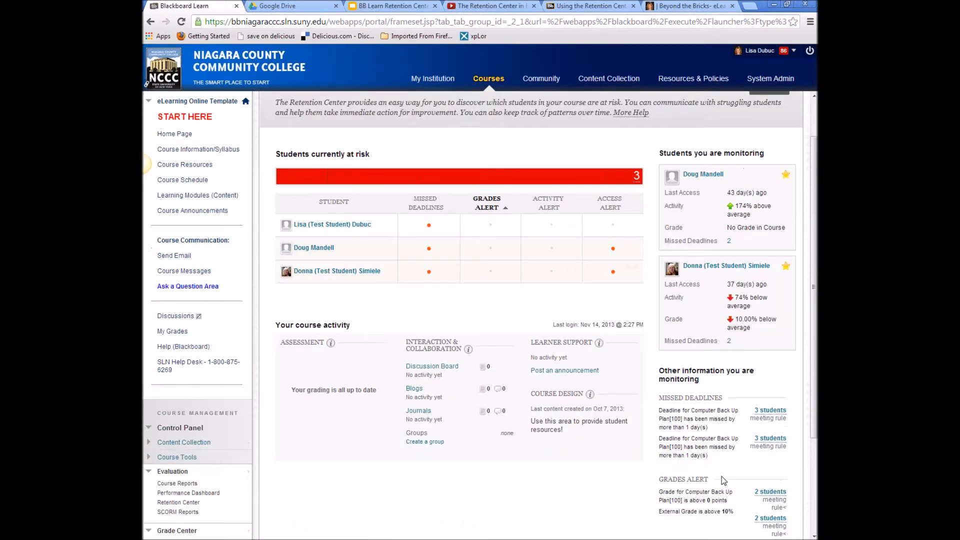
scroll(724, 480, down, 1)
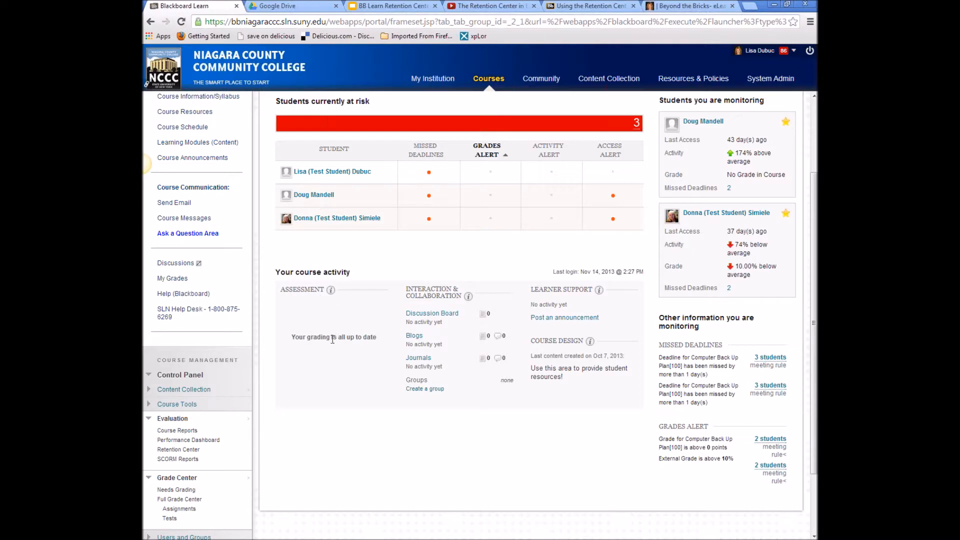
scroll(370, 405, down, 2)
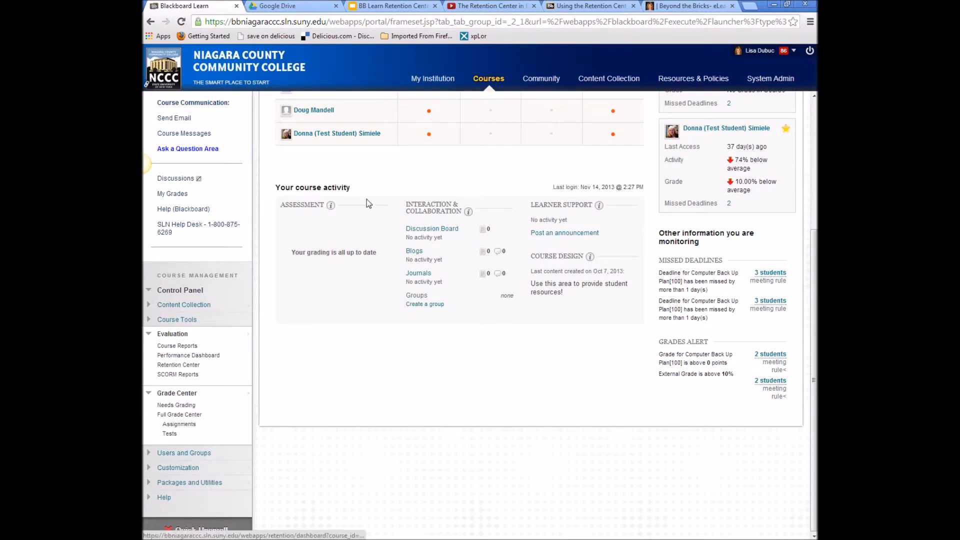
mouse_move(345, 223)
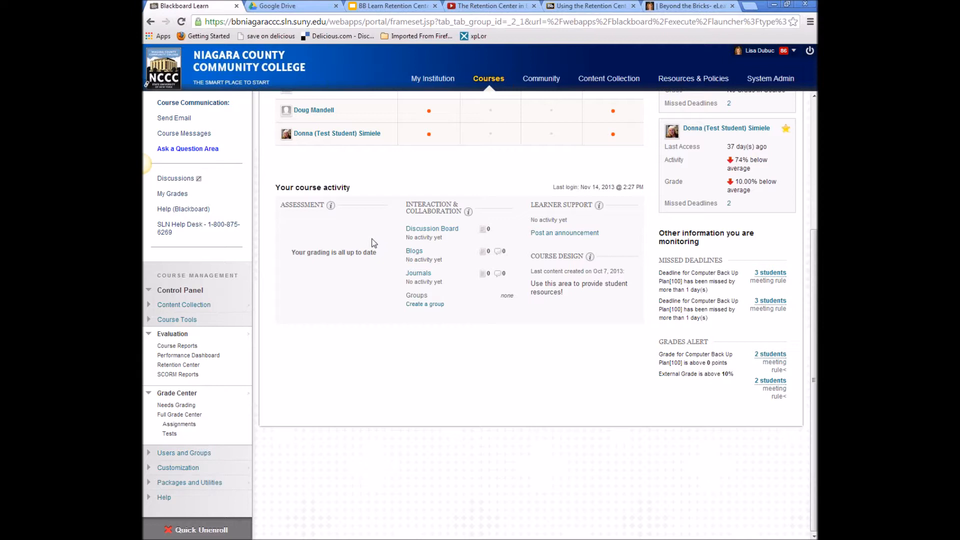
mouse_move(599, 206)
click(589, 234)
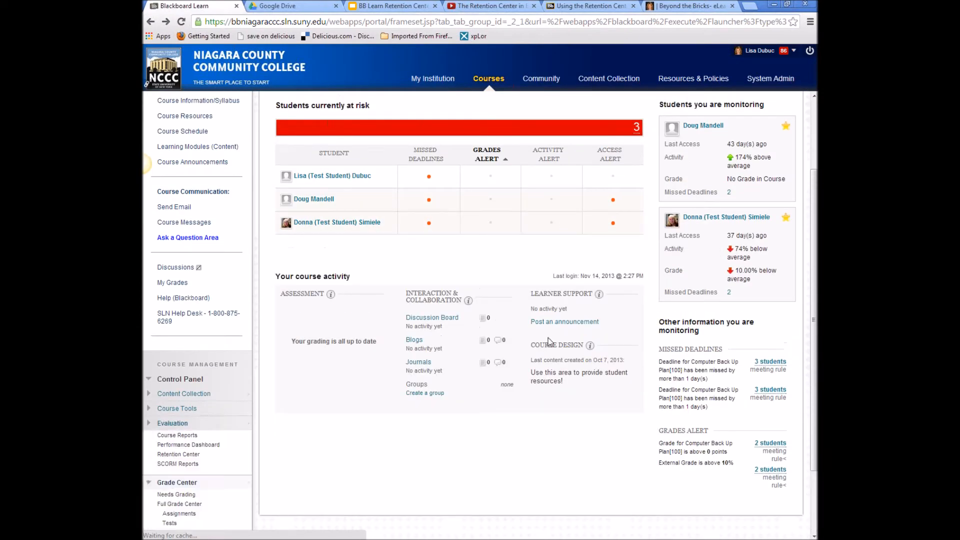
scroll(549, 371, up, 2)
scroll(549, 371, up, 1)
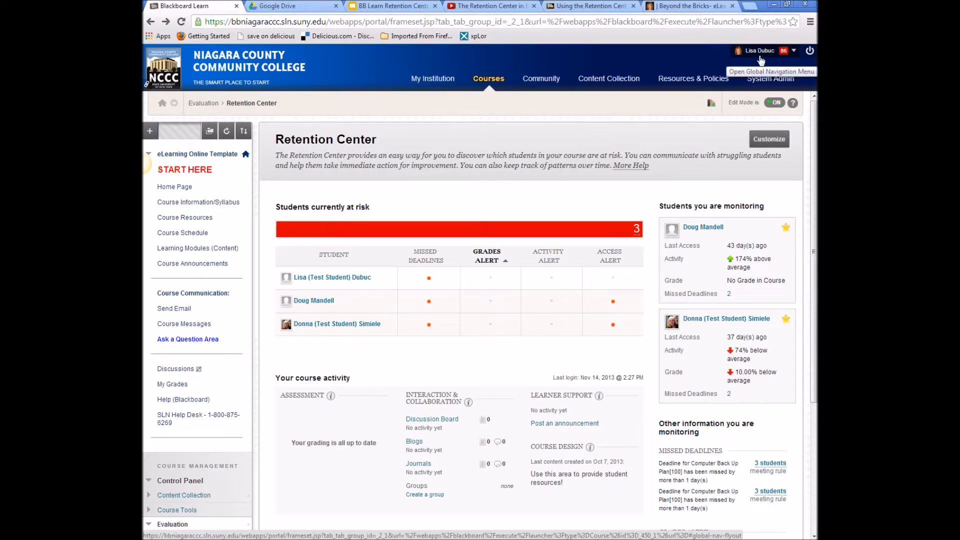
- Open the institution-wide Retention Center and view the eLearning Online Template course details
click(795, 55)
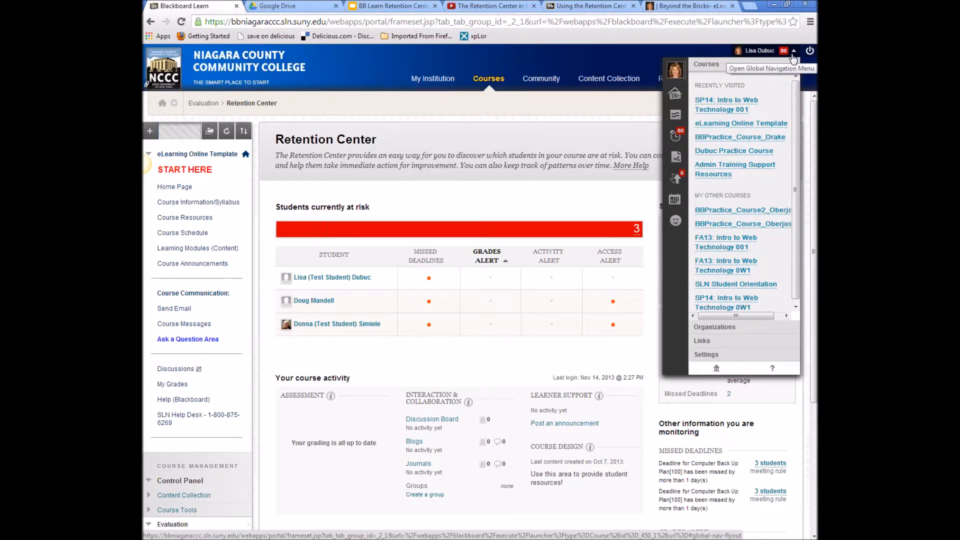
click(676, 179)
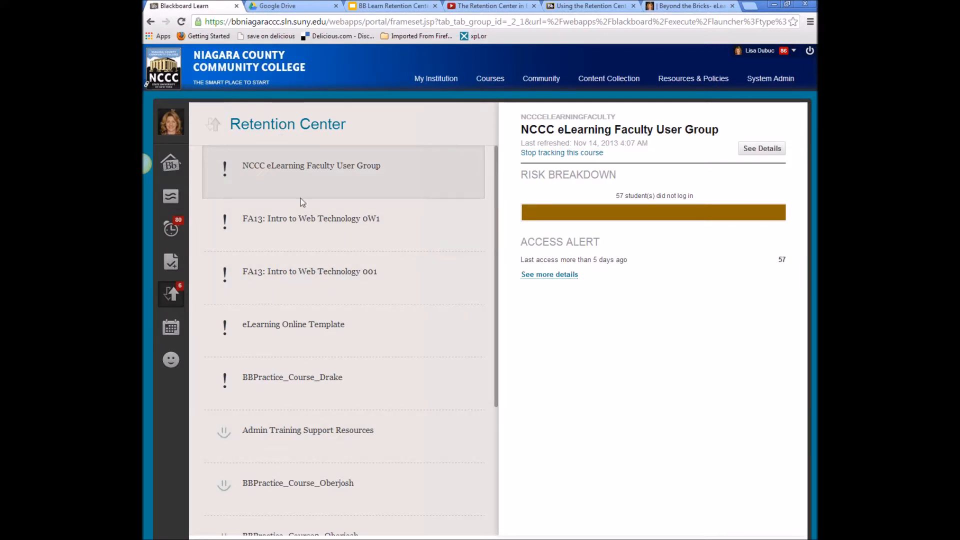
click(335, 336)
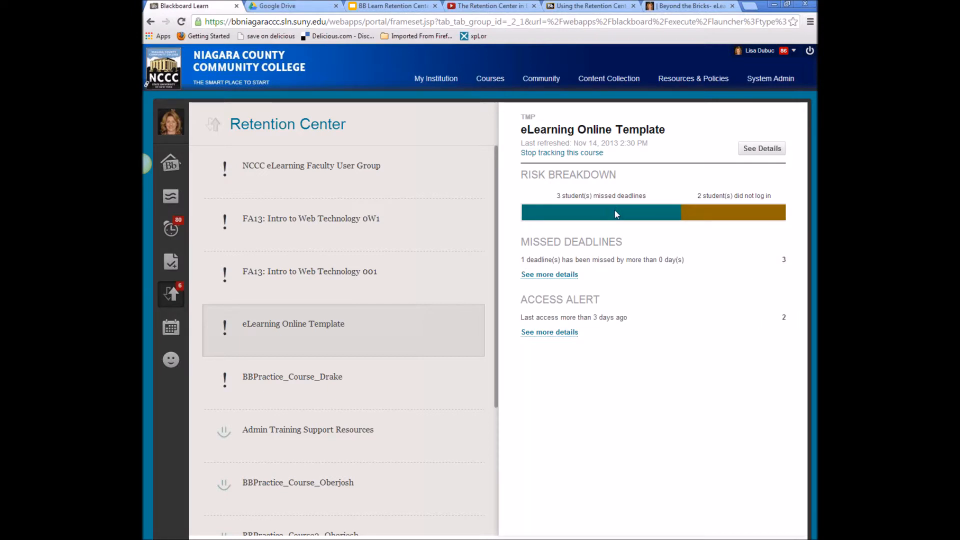
drag(711, 195, 715, 195)
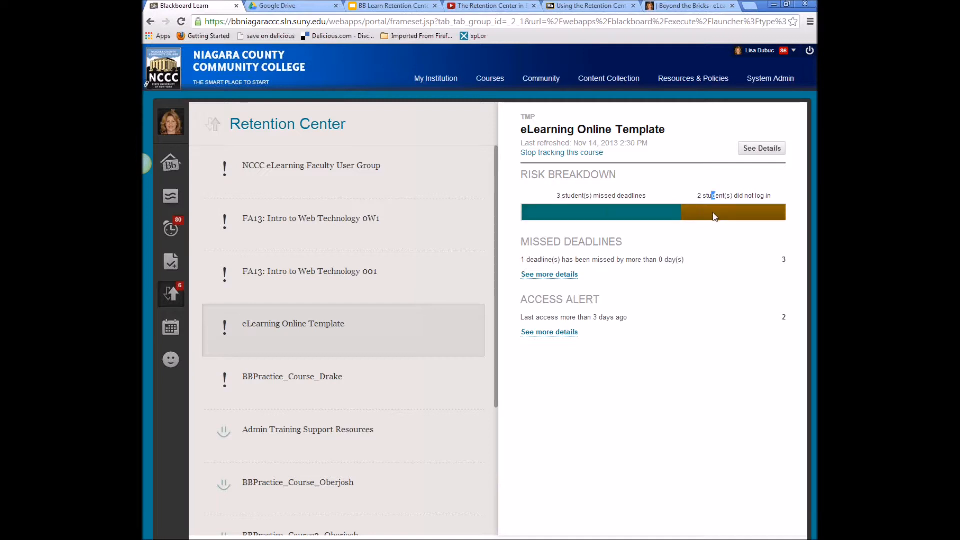
click(765, 149)
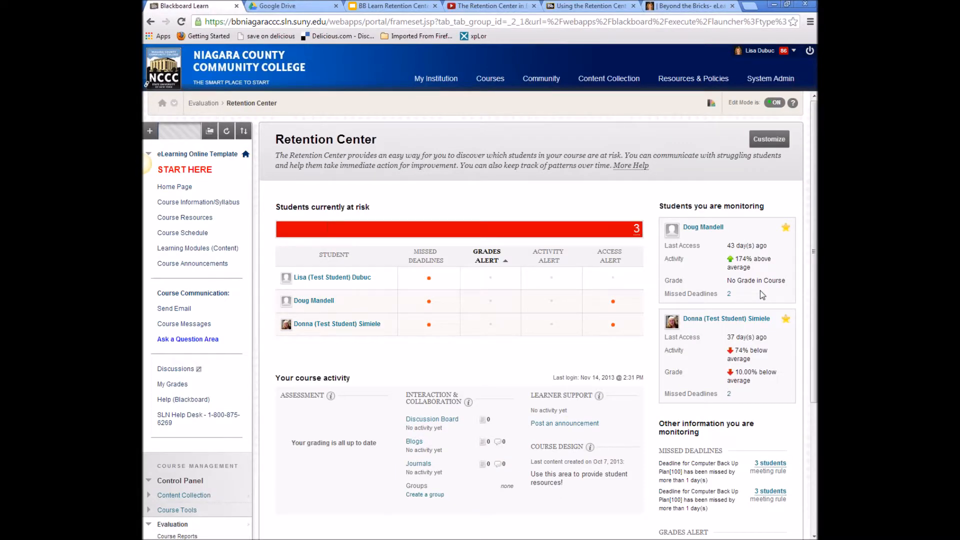
- Stop tracking risk for NCCC eLearning Faculty User Group and BBPractice_Course_Drake
click(793, 51)
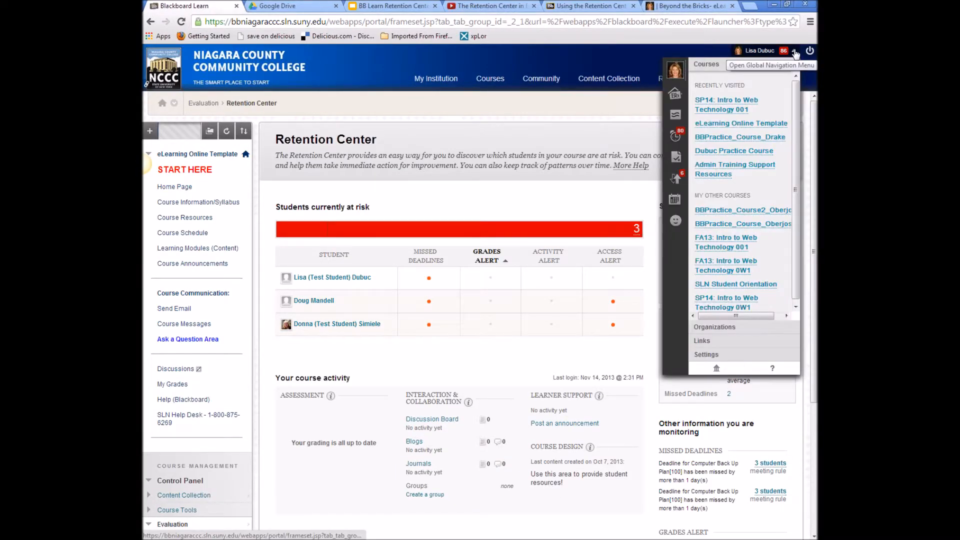
click(676, 178)
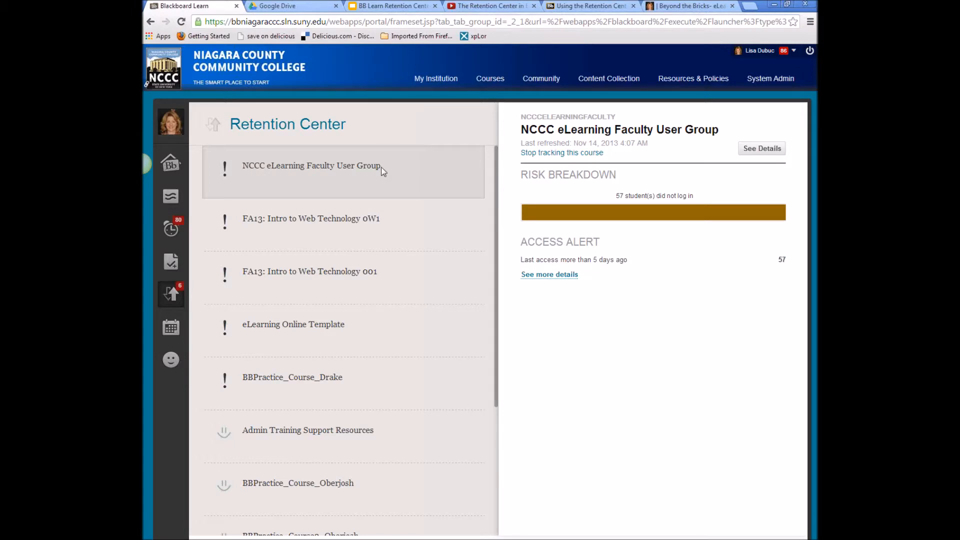
click(556, 153)
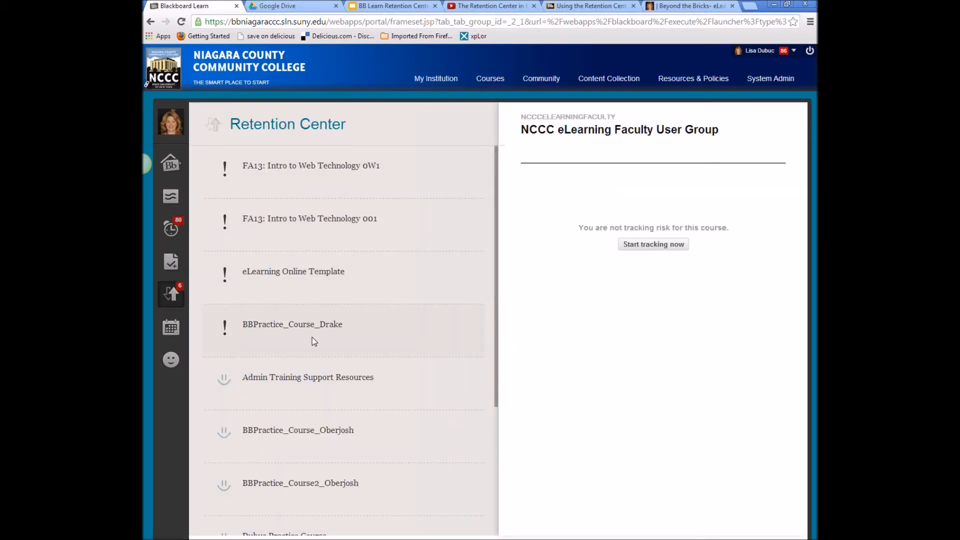
click(314, 341)
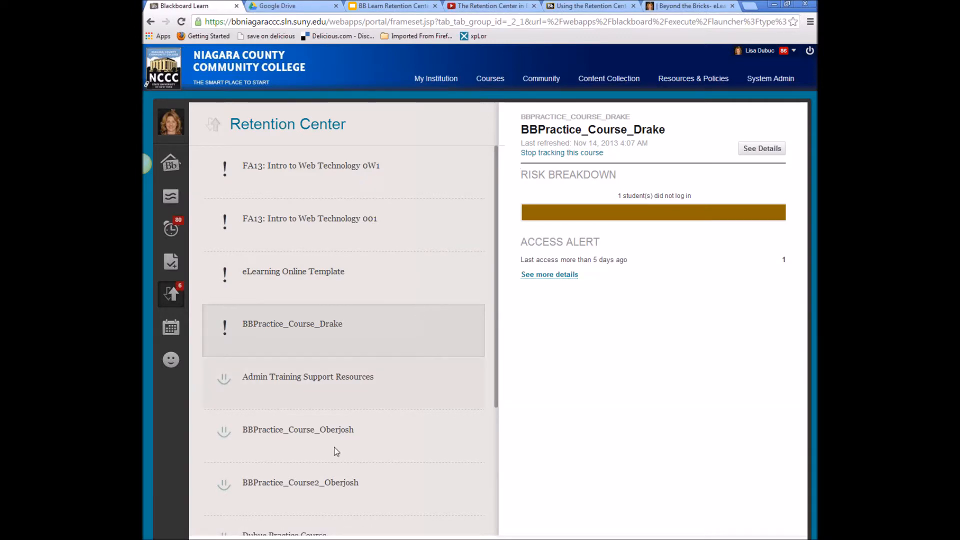
click(590, 153)
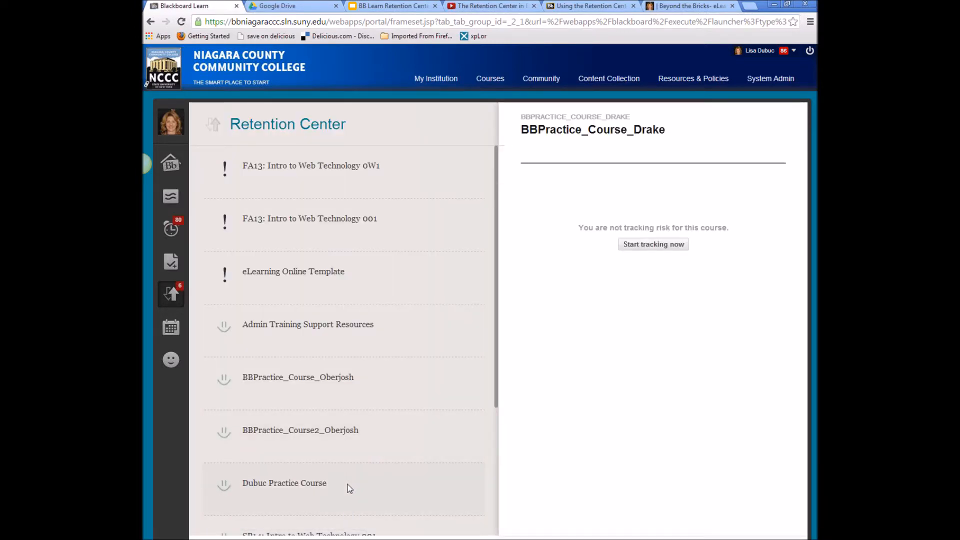
- Check BBPractice_Course_Oberjosh, then open eLearning Online Template's full Retention Center
click(349, 437)
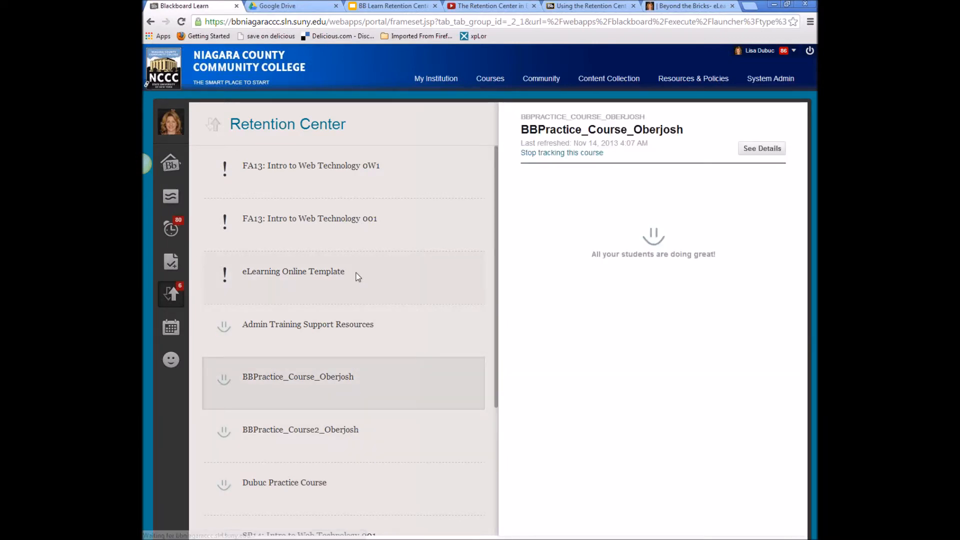
click(356, 273)
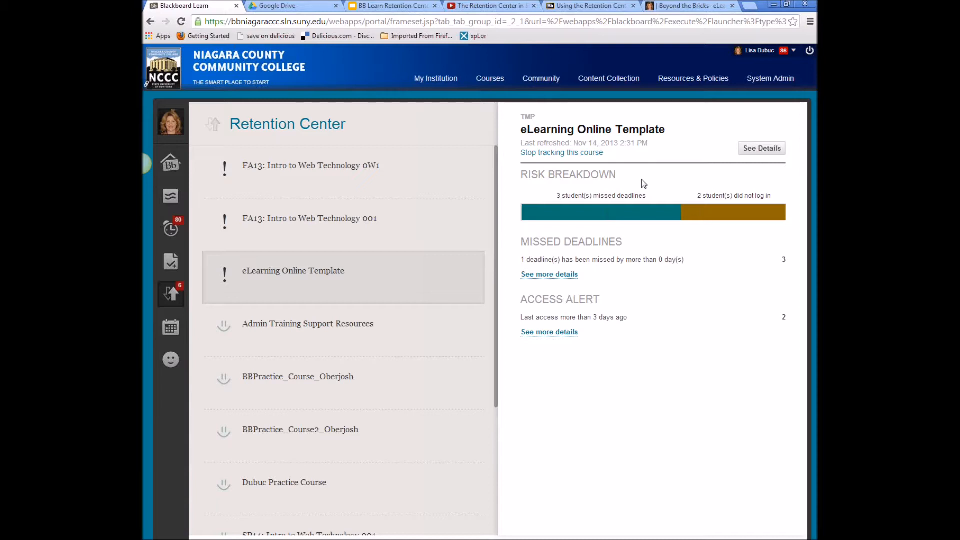
click(770, 148)
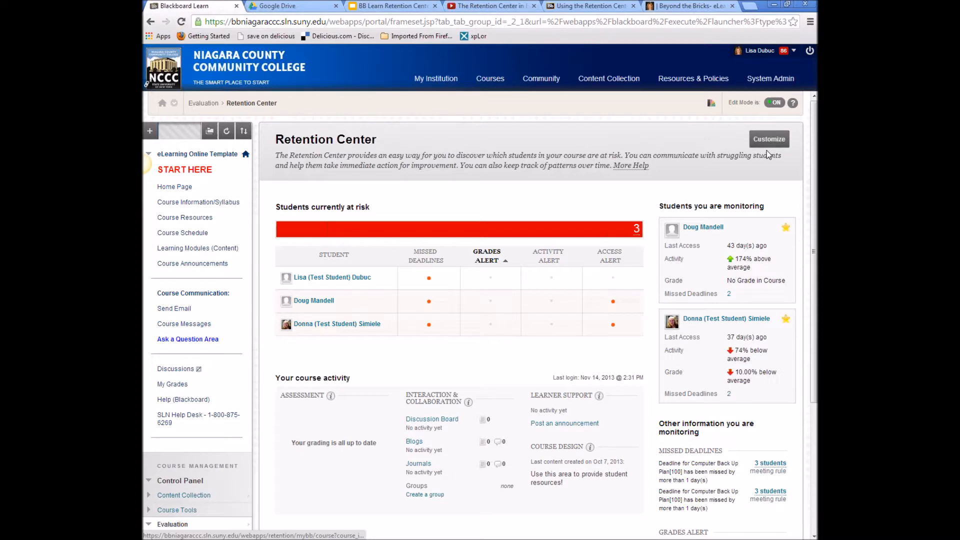
- Split at-risk students into 3 missed deadlines and 2 no-logins; list Access Alert notify choices
scroll(749, 356, down, 2)
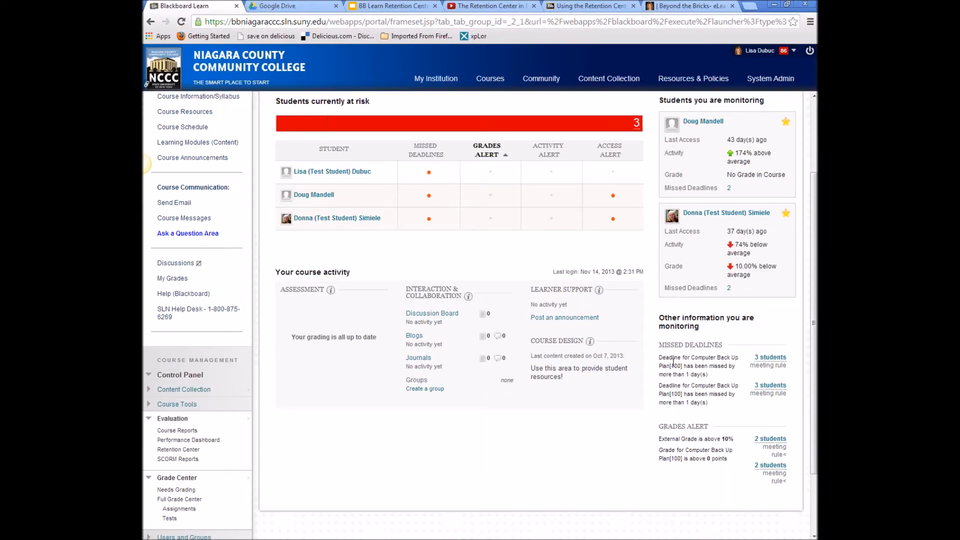
scroll(676, 467, up, 2)
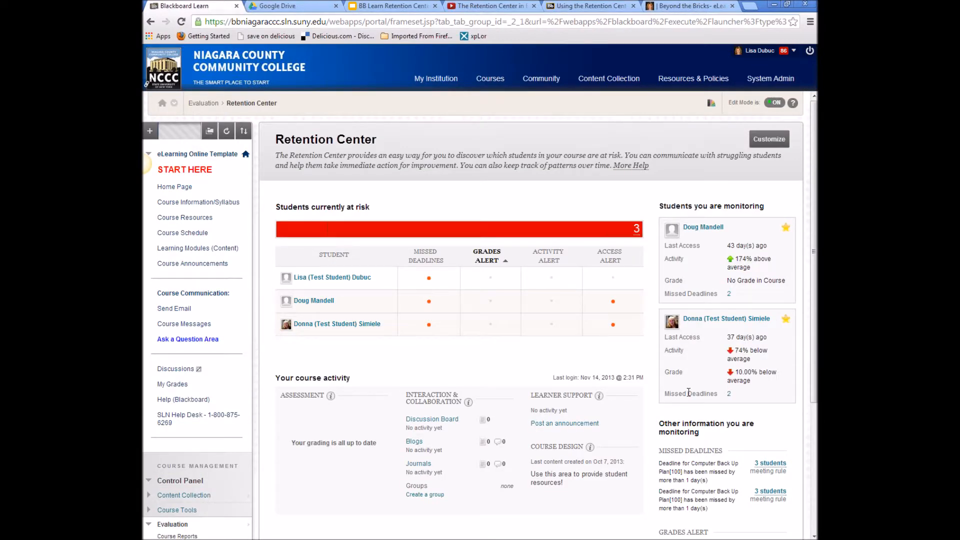
click(345, 231)
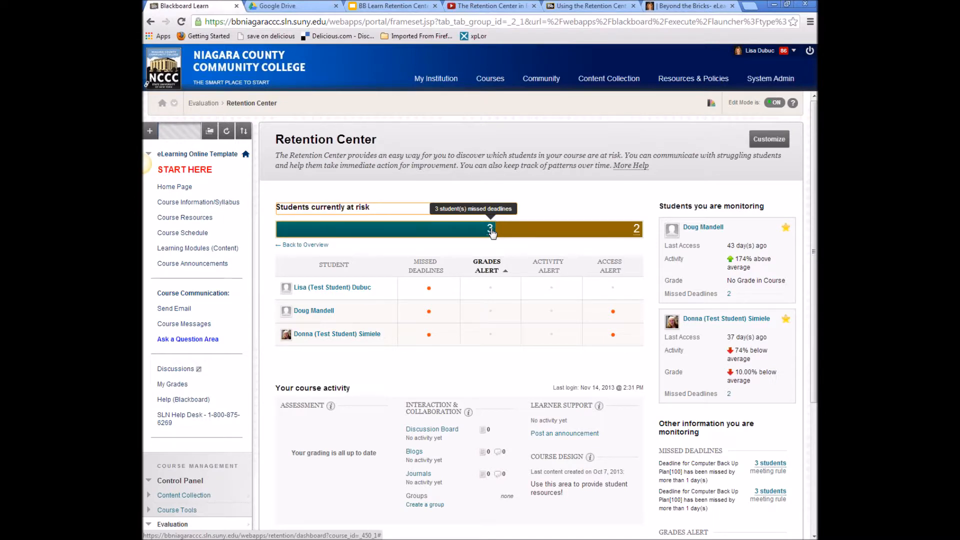
click(636, 235)
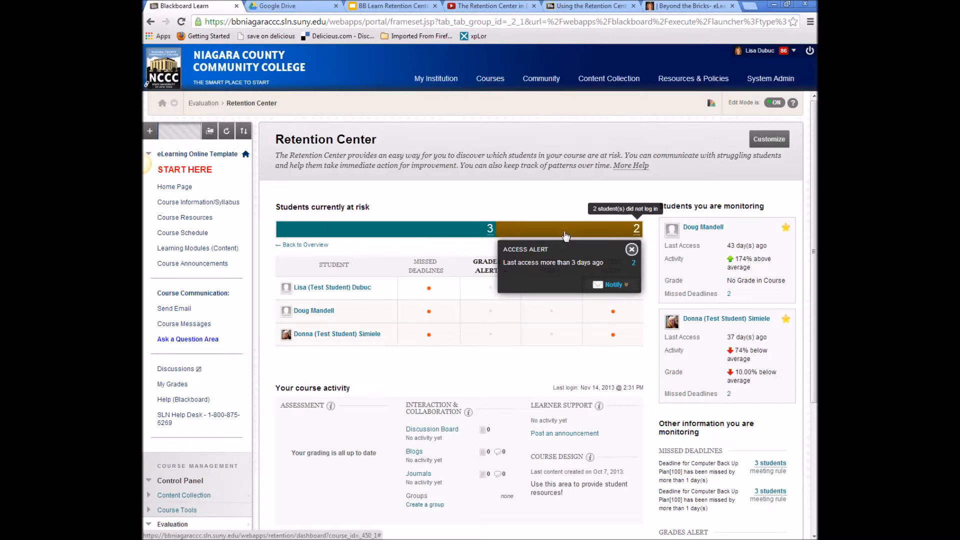
click(604, 282)
click(626, 285)
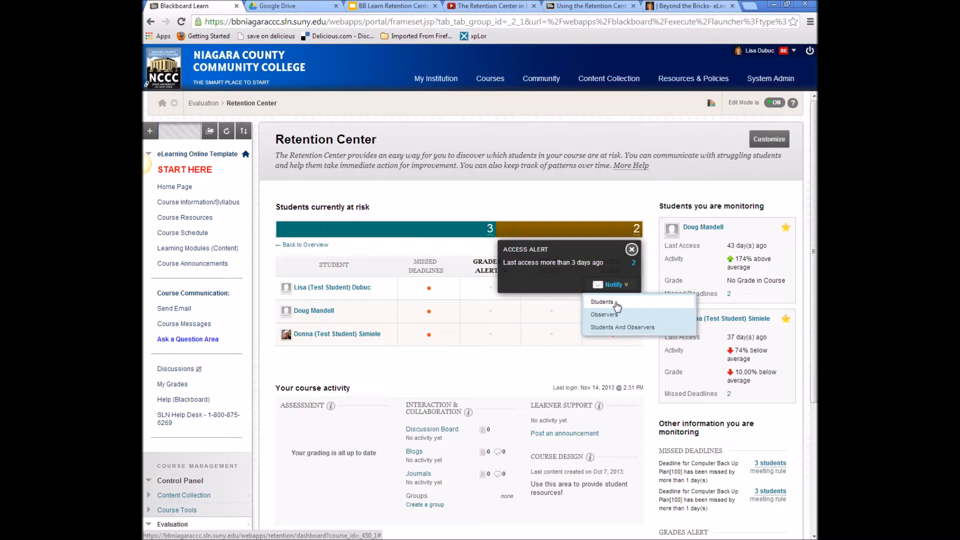
- Address the access alert to Students And Observers and enter a bcc e-mail address
click(618, 331)
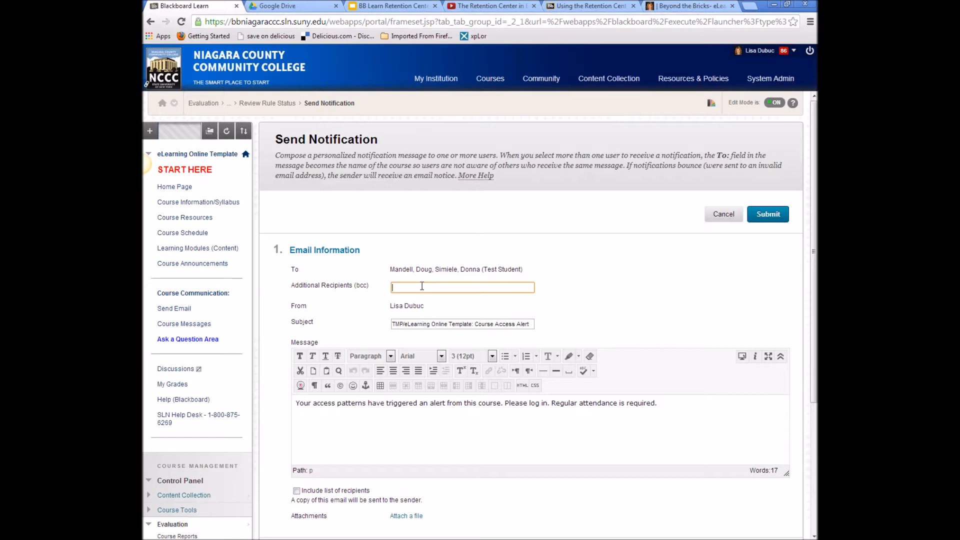
scroll(479, 279, down, 3)
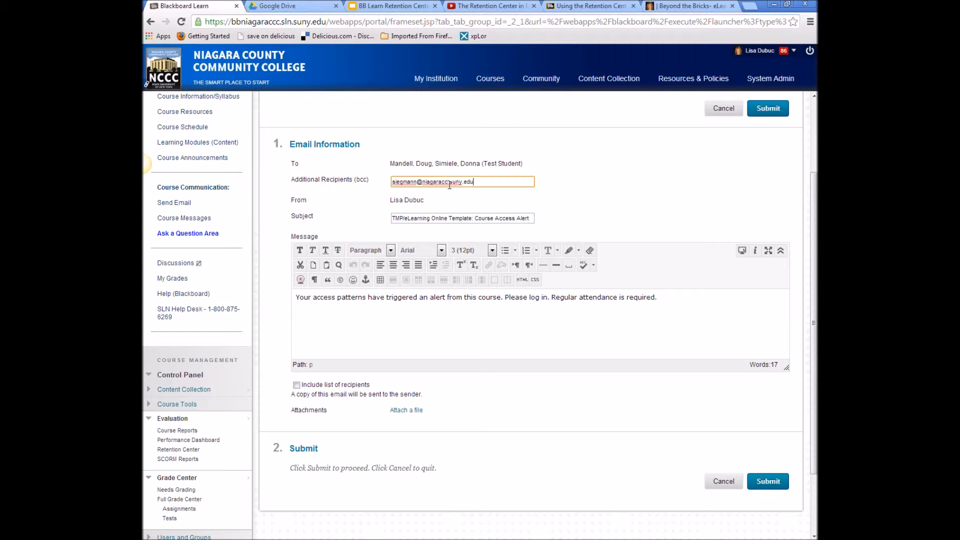
- Review the subject and message, include the list of recipients, and submit the alert
click(452, 217)
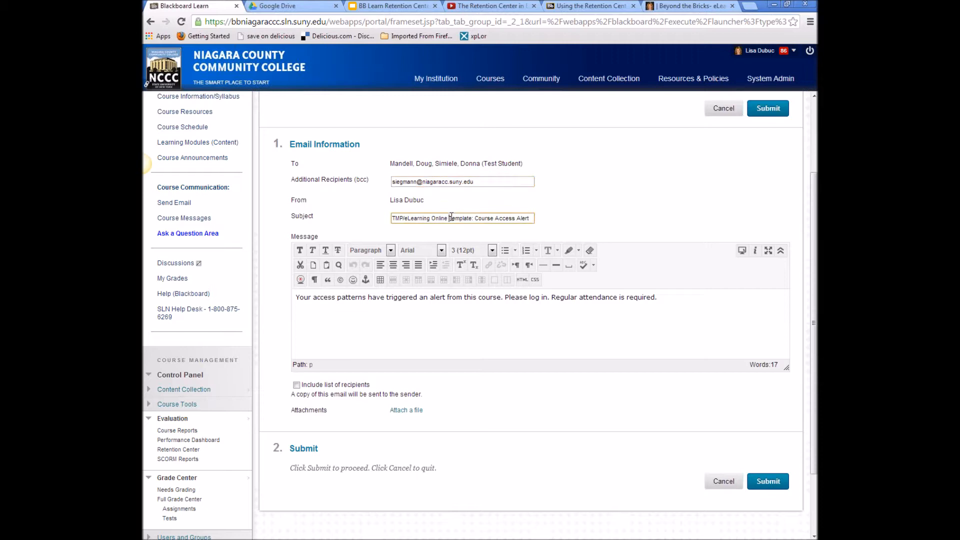
triple_click(449, 217)
double_click(383, 335)
click(687, 301)
scroll(688, 305, down, 3)
click(297, 300)
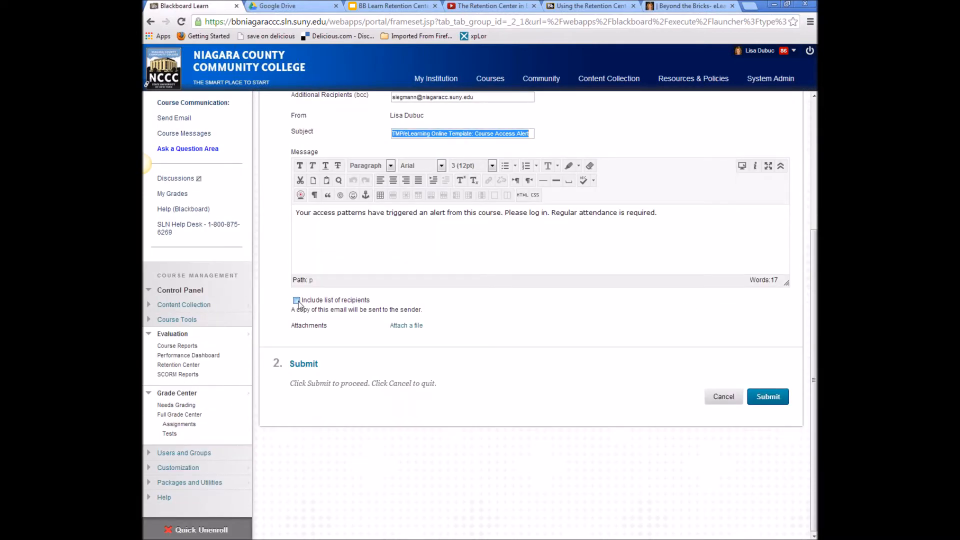
click(772, 397)
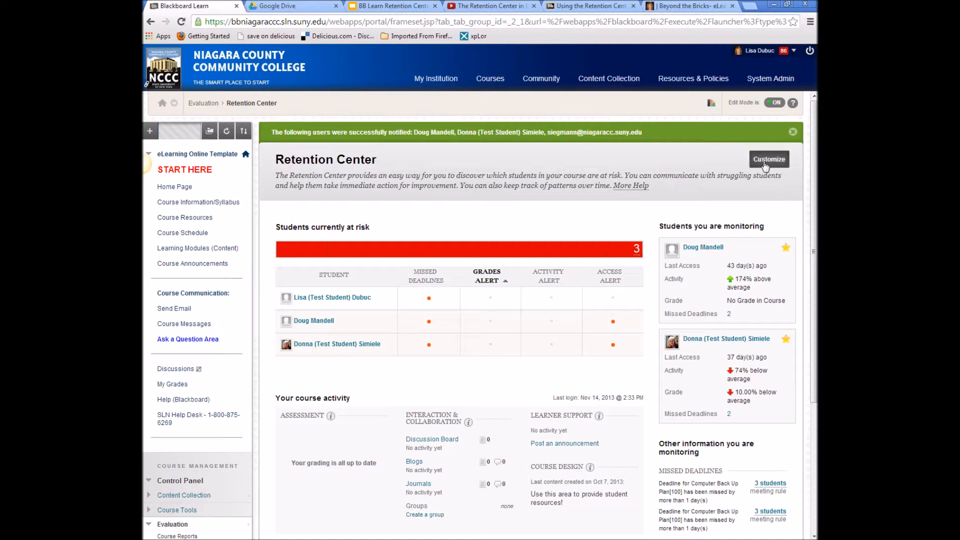
- Sort at-risk students by grade alert, then start a new Missed Deadline Rule
click(485, 282)
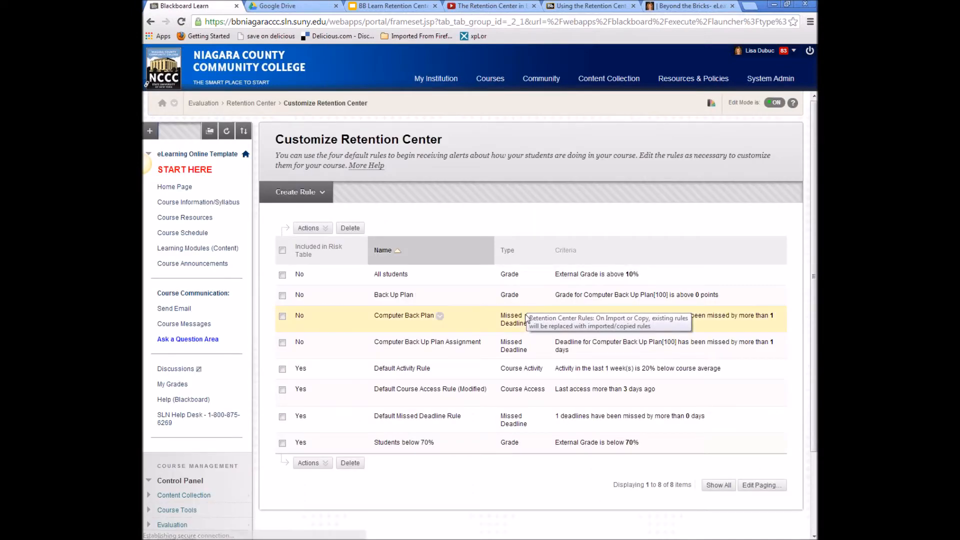
click(322, 194)
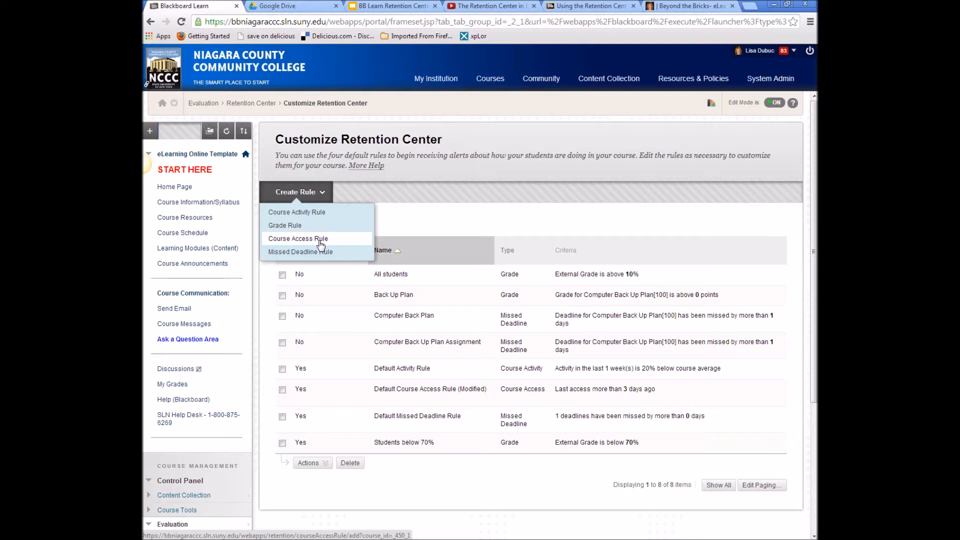
click(309, 199)
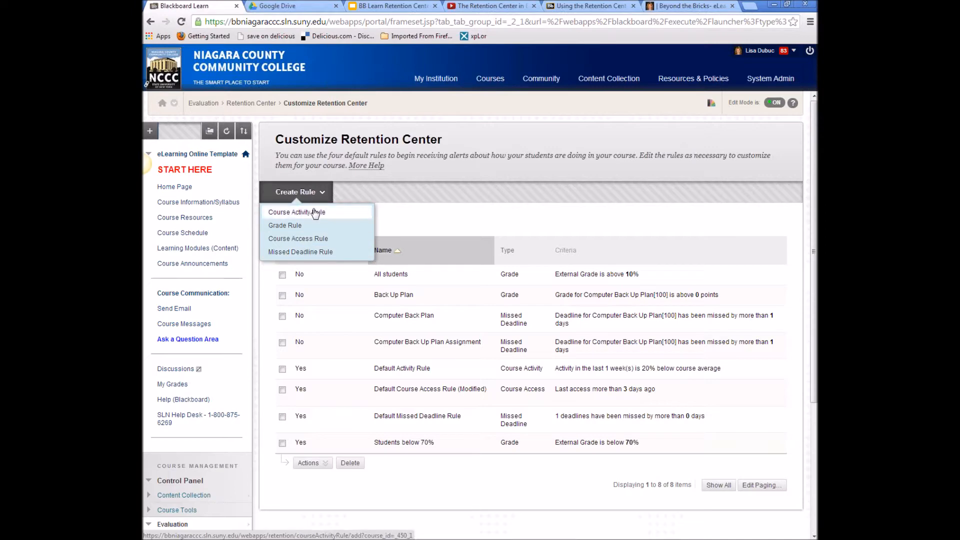
click(307, 252)
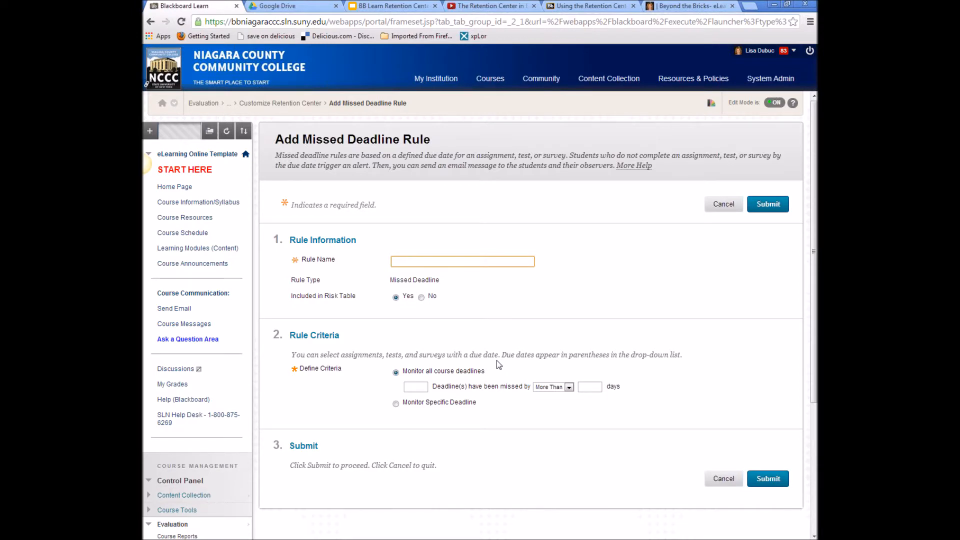
- Try Monitor Specific Deadline, then leave the unsaved rule for Customize Retention Center
click(395, 404)
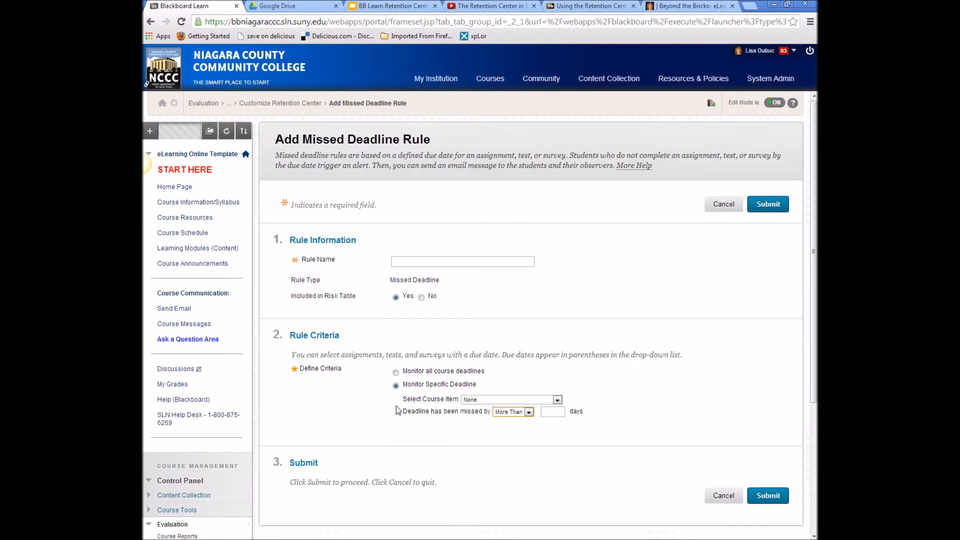
click(511, 399)
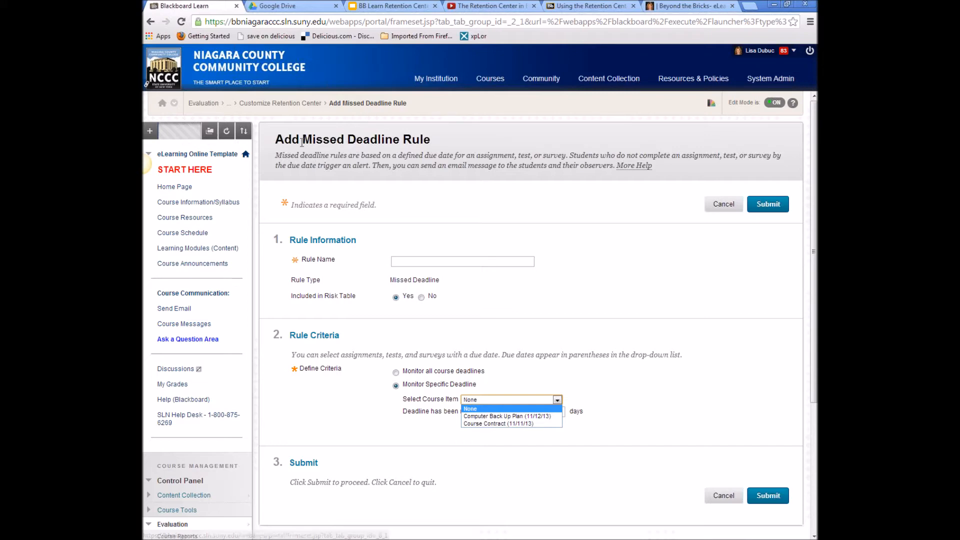
click(298, 104)
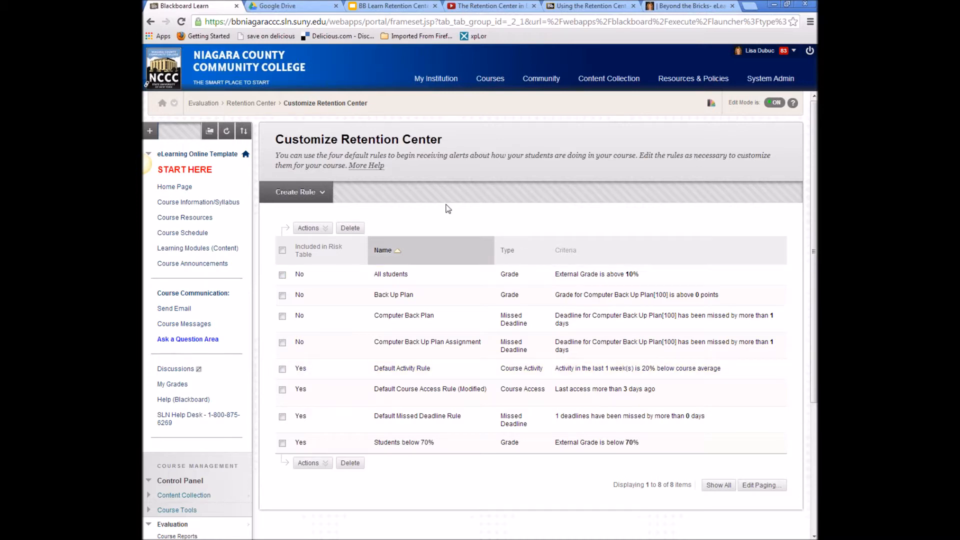
- Start a grade rule named 'Students Doing Well', excluded from the risk table
click(322, 193)
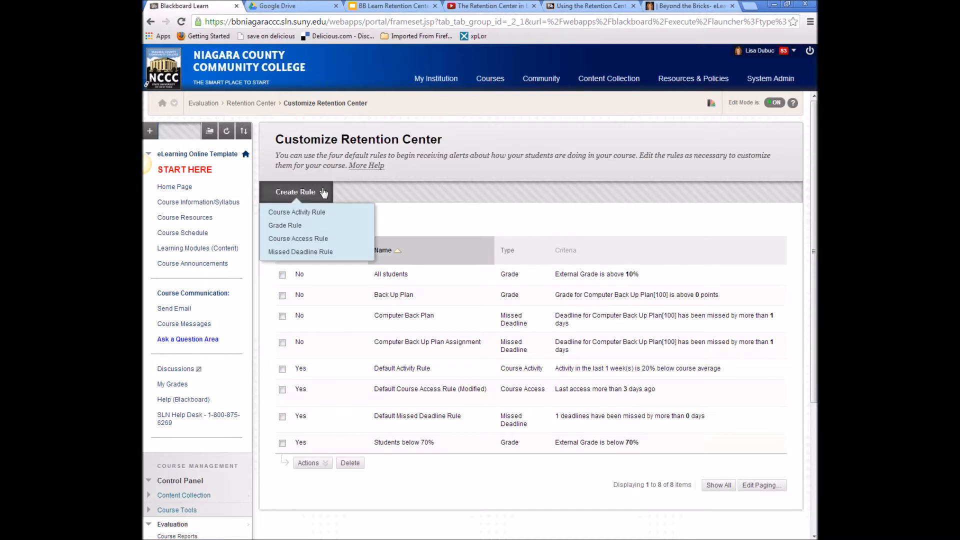
click(308, 224)
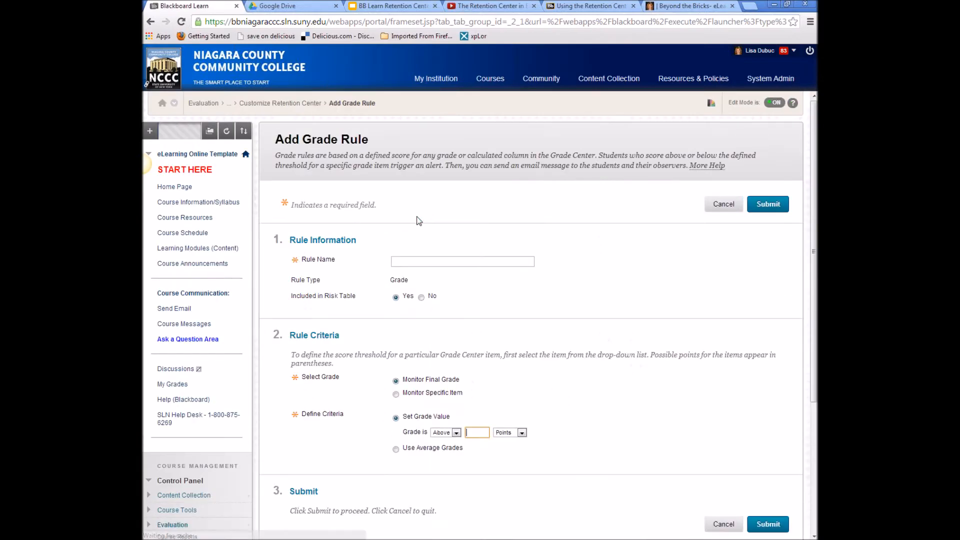
click(439, 262)
text(Studen)
key(BackSpace)
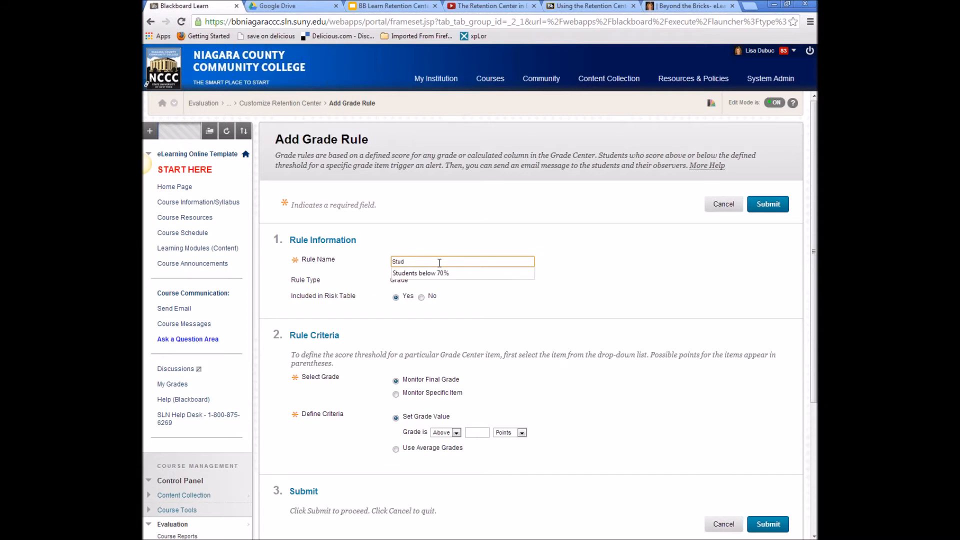
text(ents)
text(Doing Well)
click(490, 312)
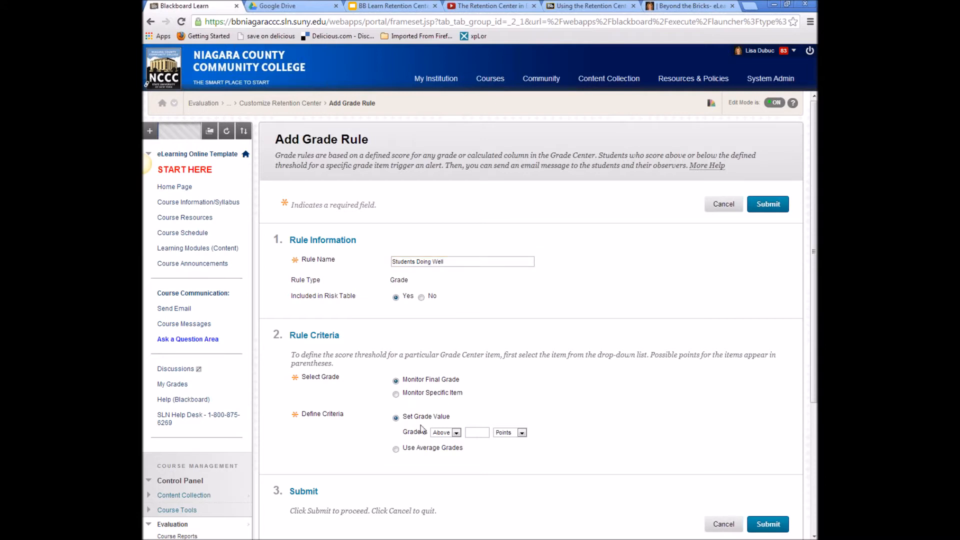
click(421, 297)
- Set the threshold to grade above 80 points and submit the rule
scroll(465, 312, down, 1)
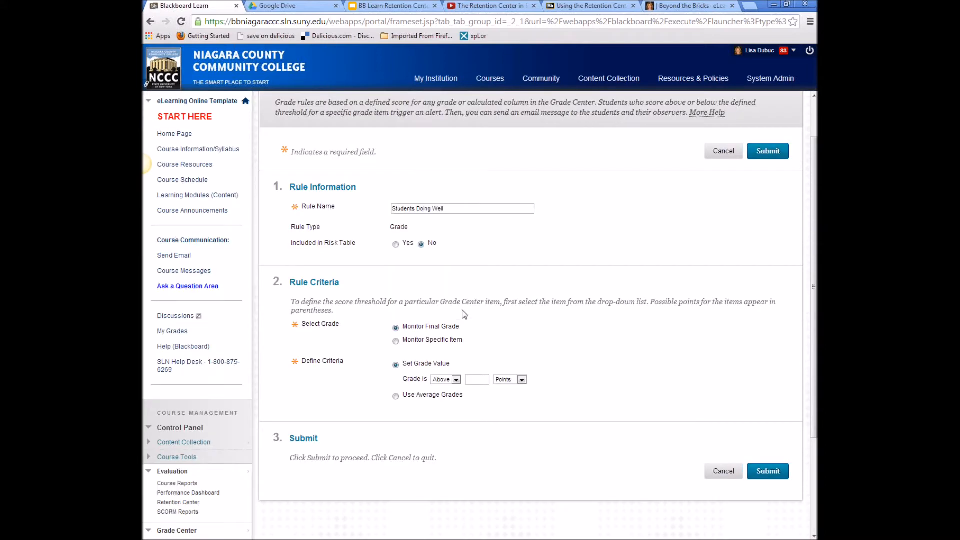
scroll(465, 314, down, 1)
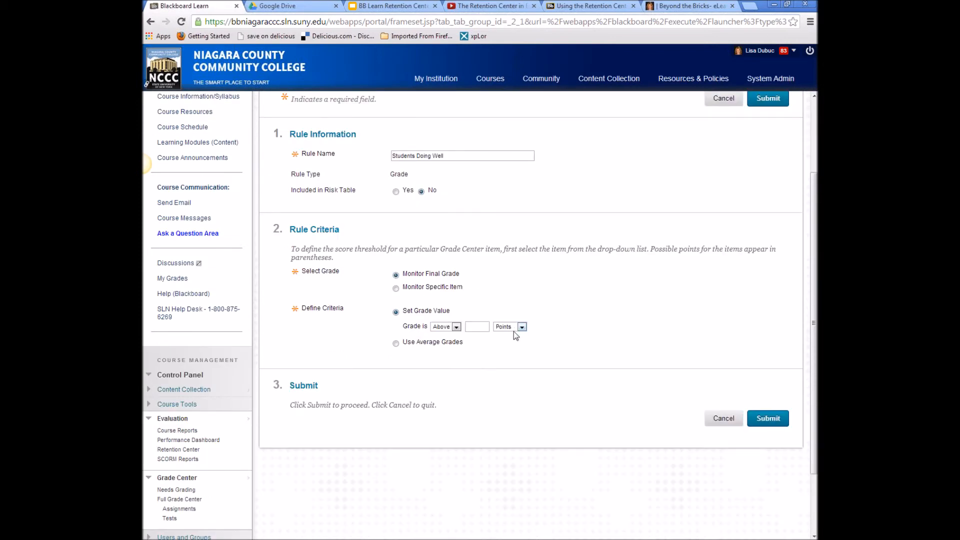
click(472, 326)
text(80)
click(522, 328)
click(497, 335)
scroll(593, 383, down, 1)
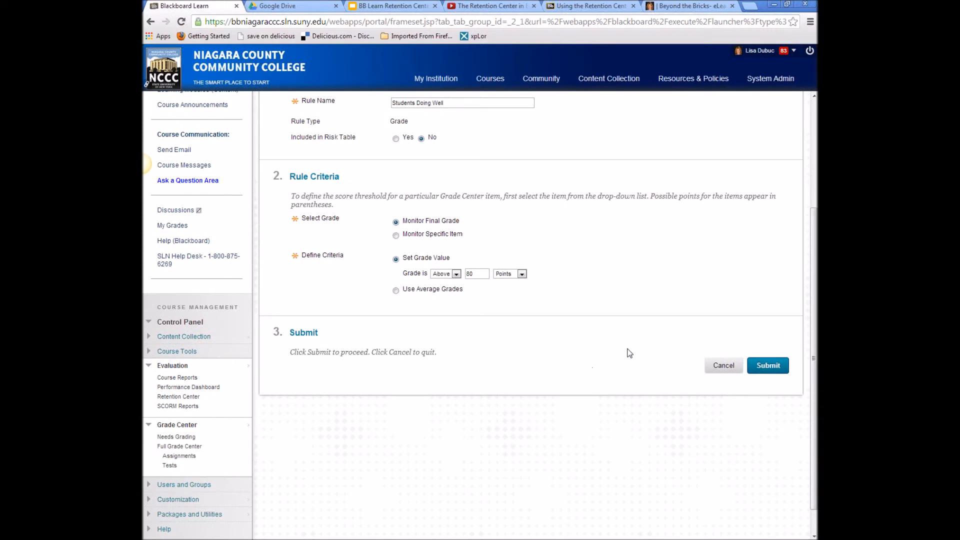
click(775, 366)
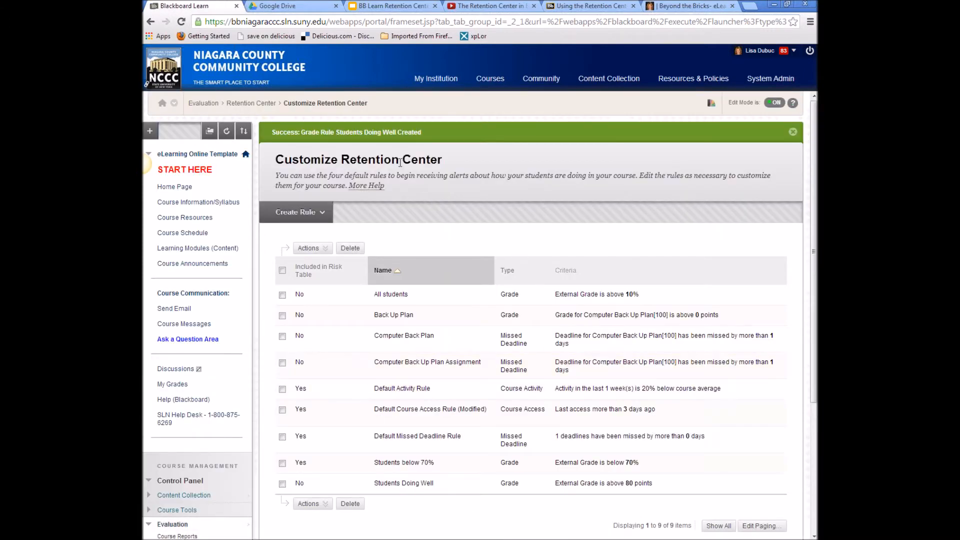
- From the Retention Center, notify the two students meeting the Computer Back Up Plan rule
click(240, 103)
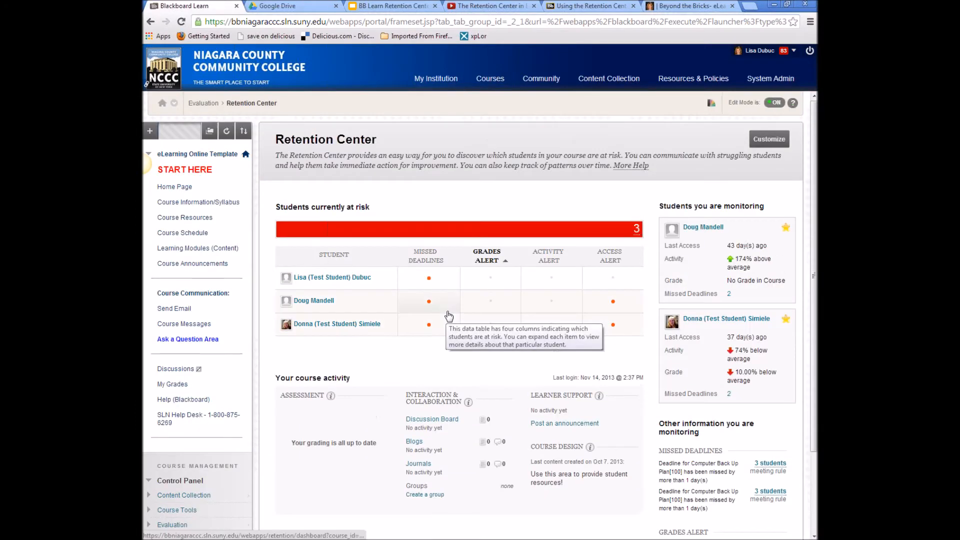
scroll(525, 362, down, 4)
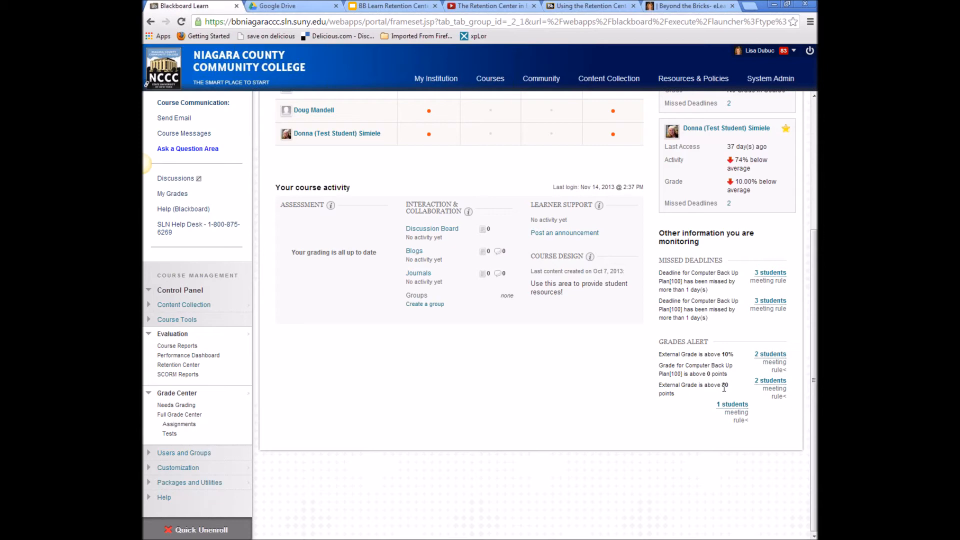
click(770, 382)
click(615, 368)
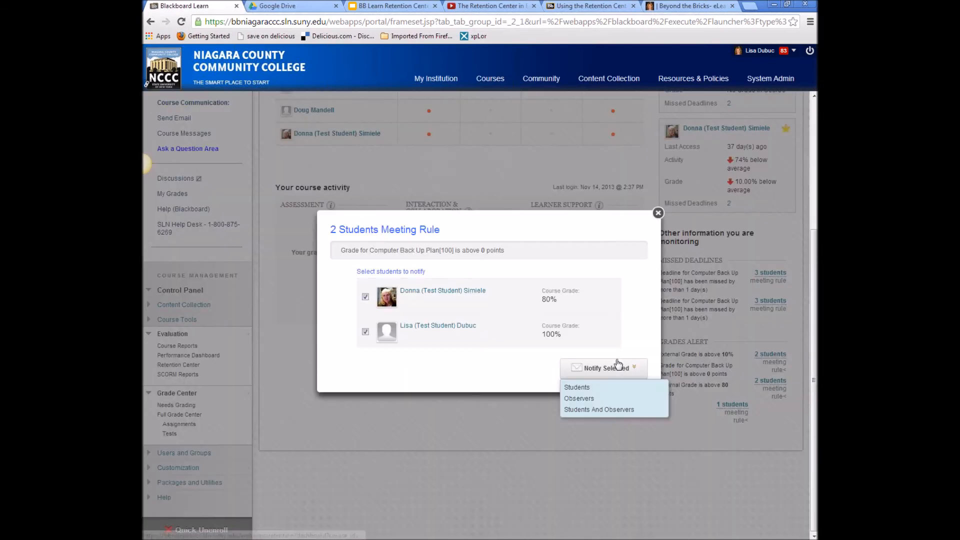
click(578, 388)
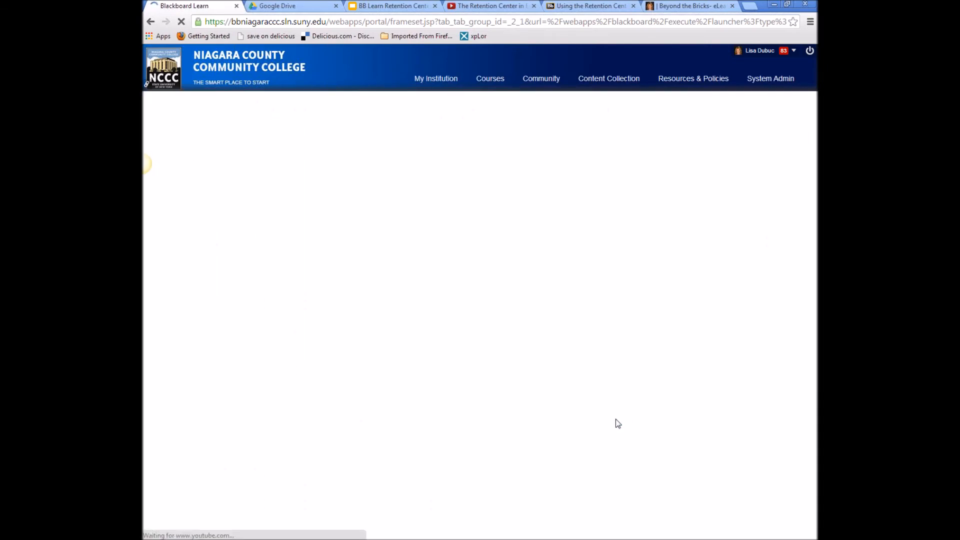
- Replace the notification subject with 'DIG110- Your'
click(405, 288)
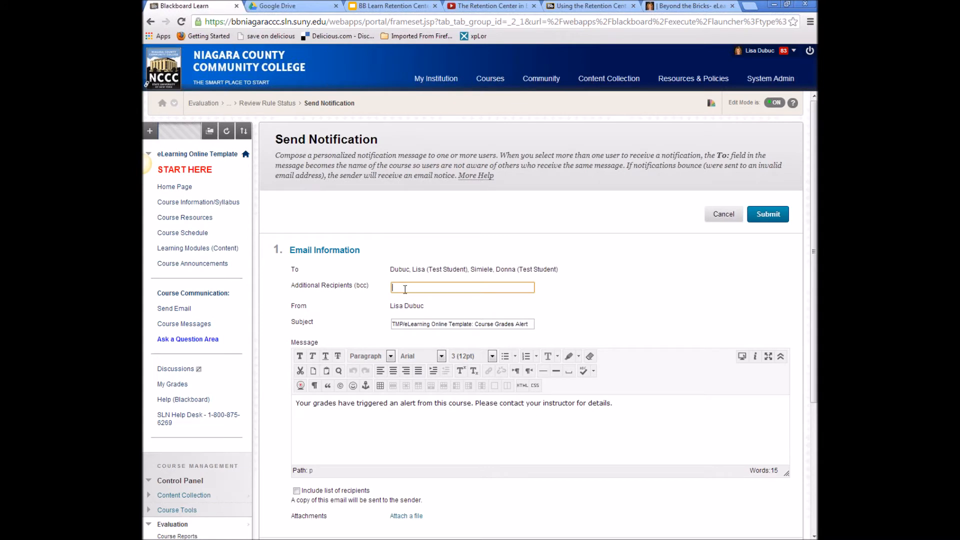
triple_click(428, 325)
text(Y)
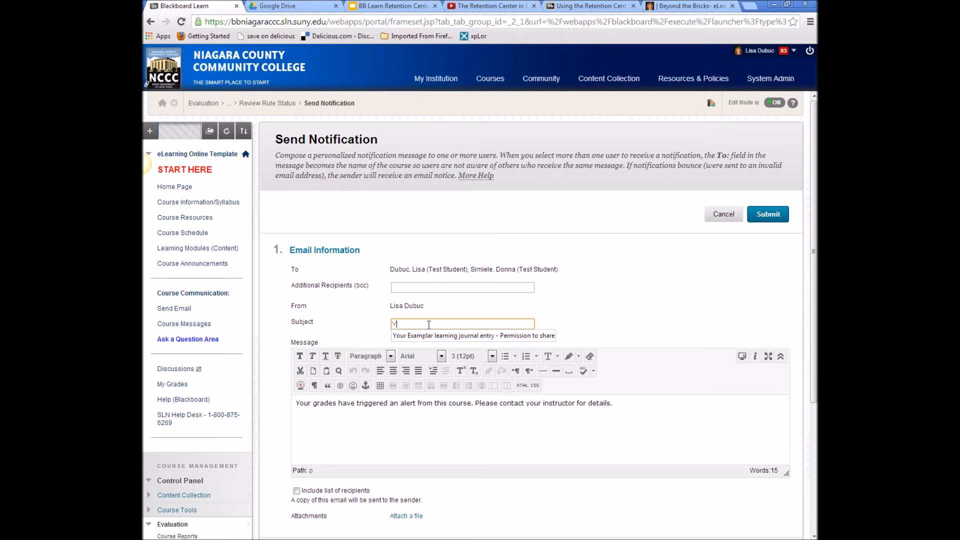
key(BackSpace)
text(DIG1)
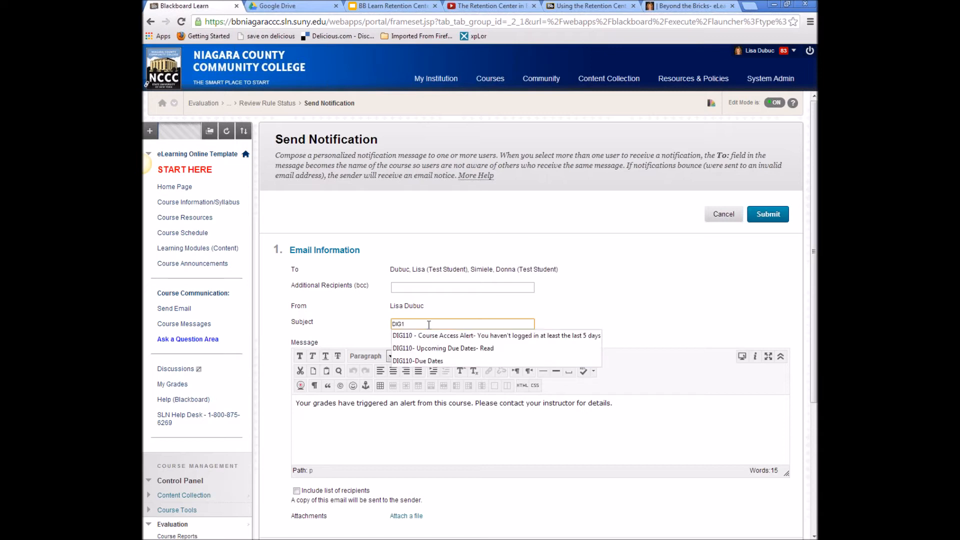
text(10--)
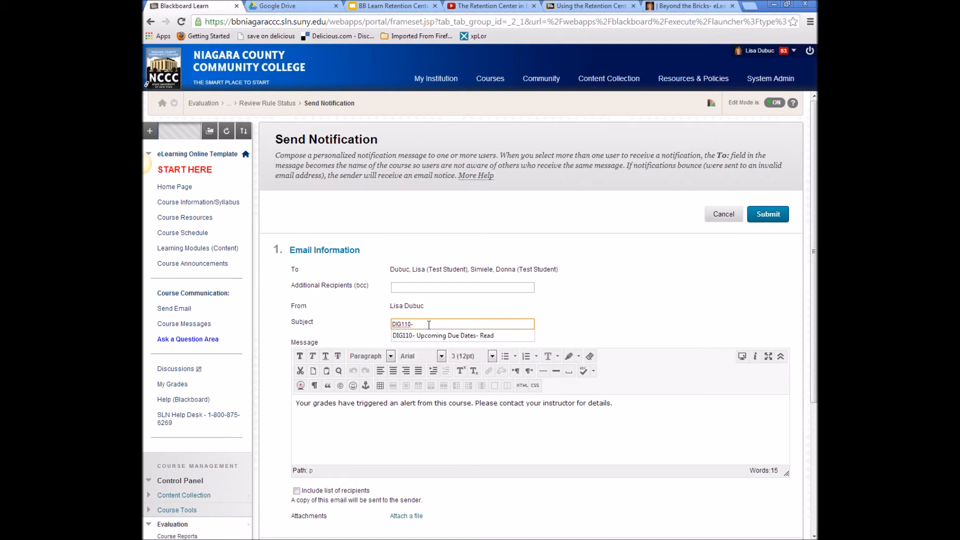
text( Your)
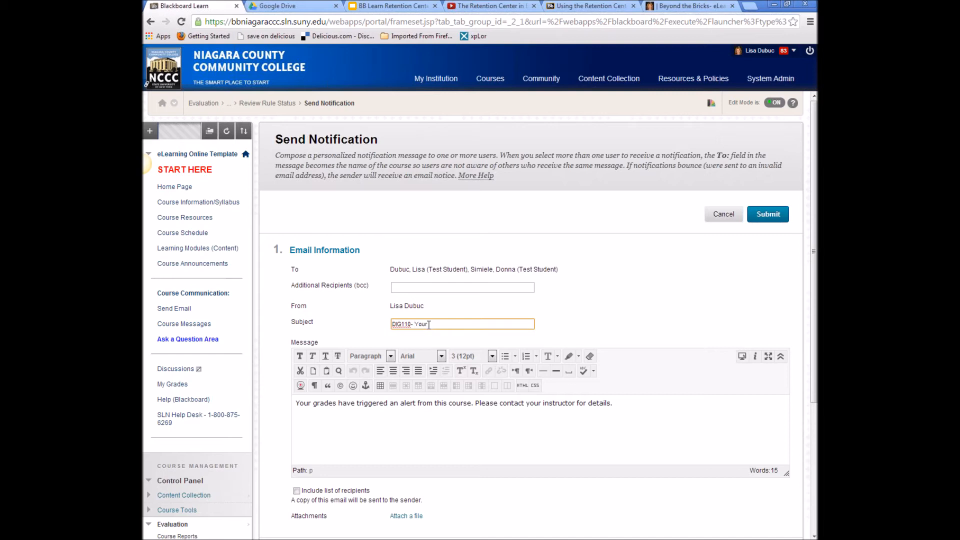
- Replace the default message body with 'In view'
drag(661, 415, 205, 392)
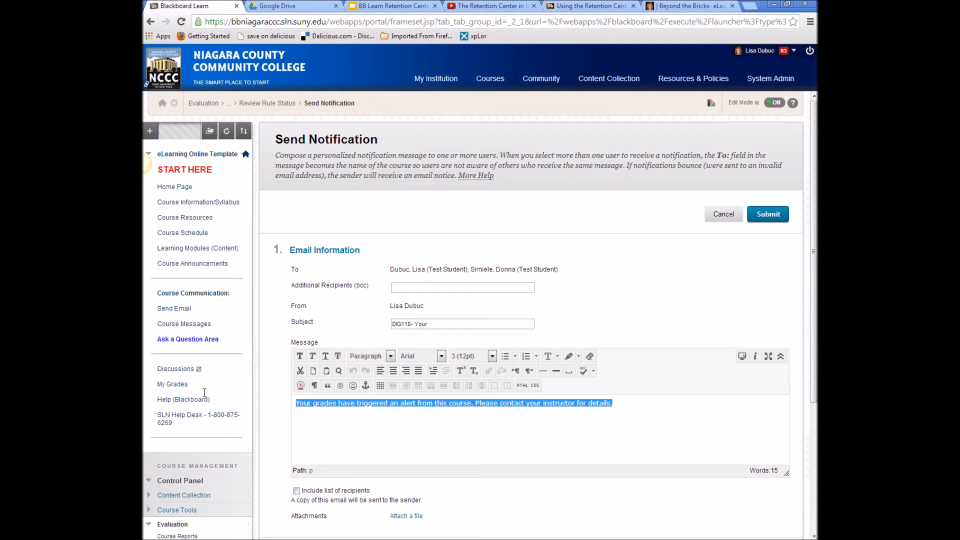
text(I)
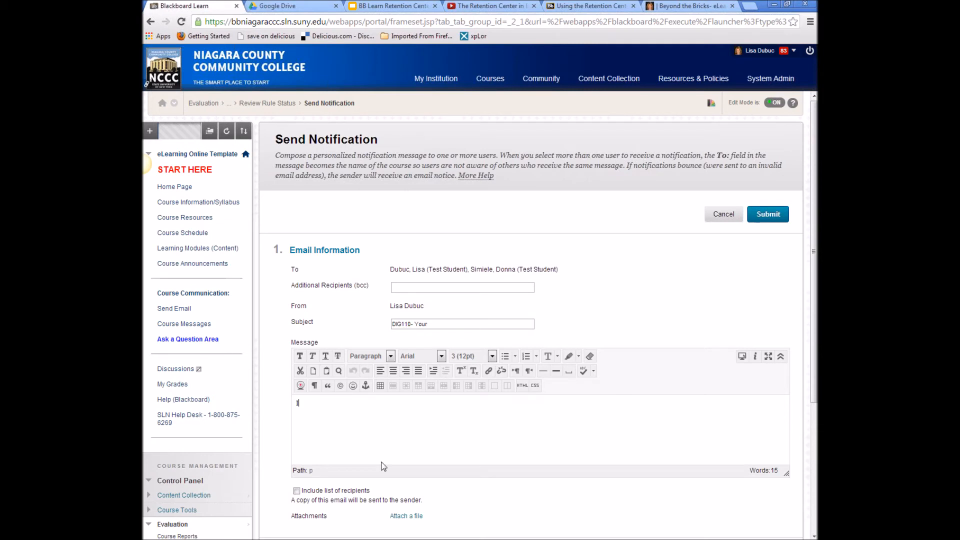
text(n viw)
key(BackSpace)
key(BackSpace)
key(BackSpace)
text(iew)
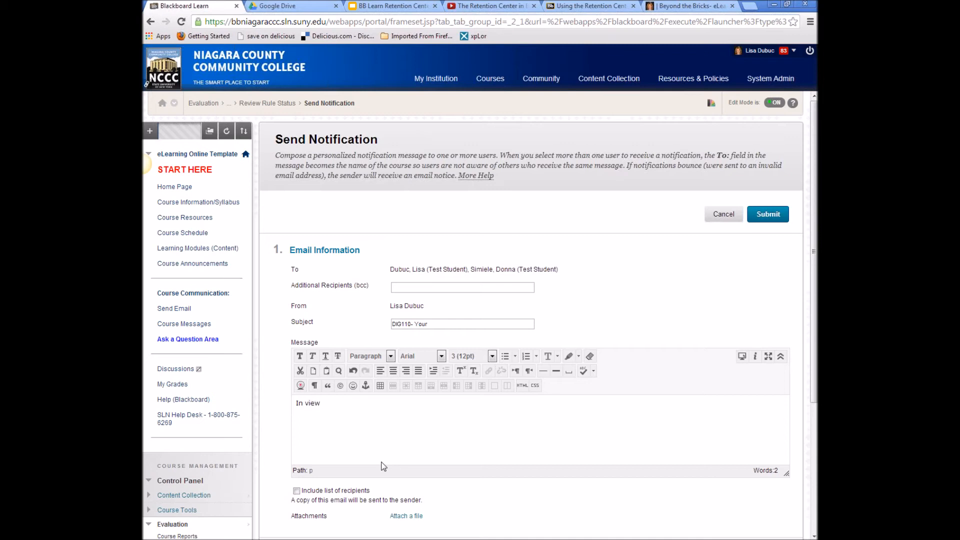
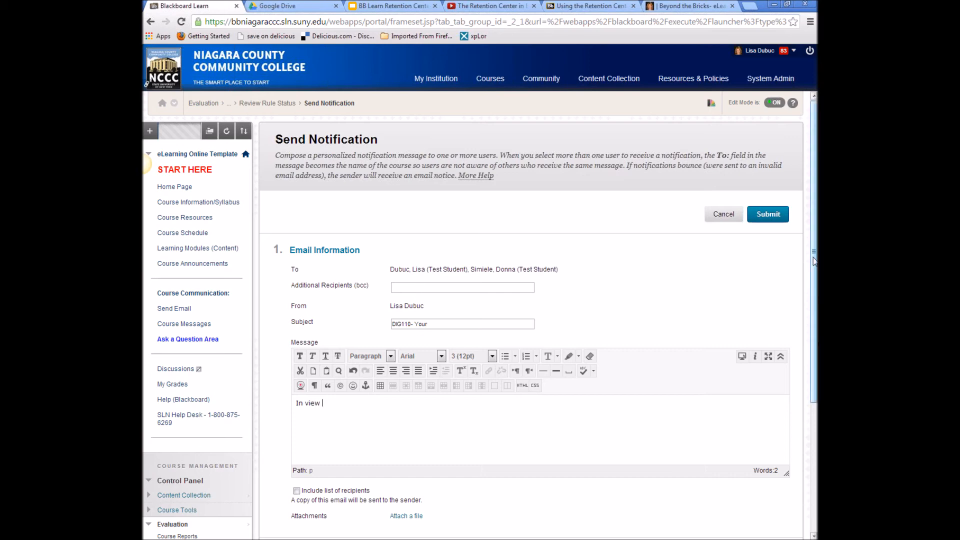
- Cancel the notification draft and return to the Retention Center's three at-risk students
click(722, 213)
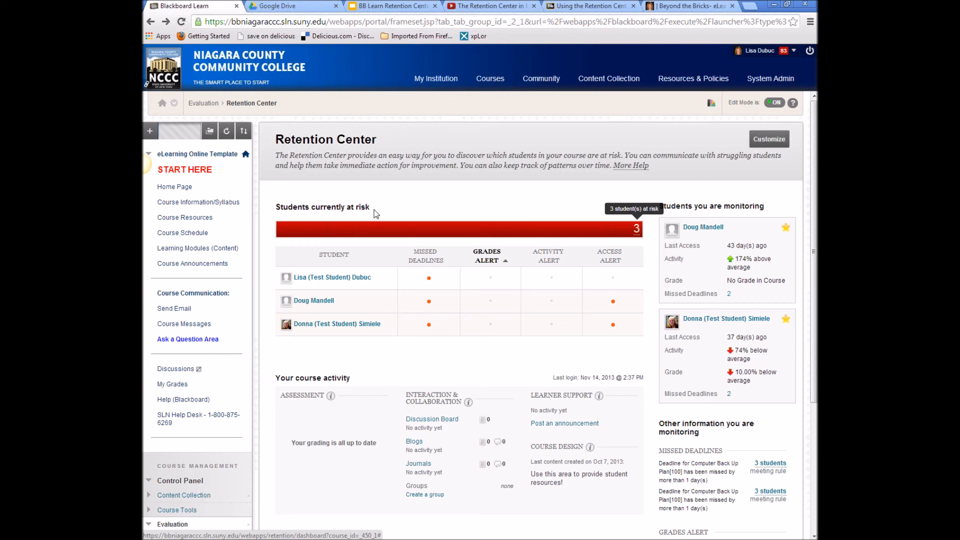
- Switch to the NCCC eLearning 'Beyond the Bricks' blog browser tab
click(687, 7)
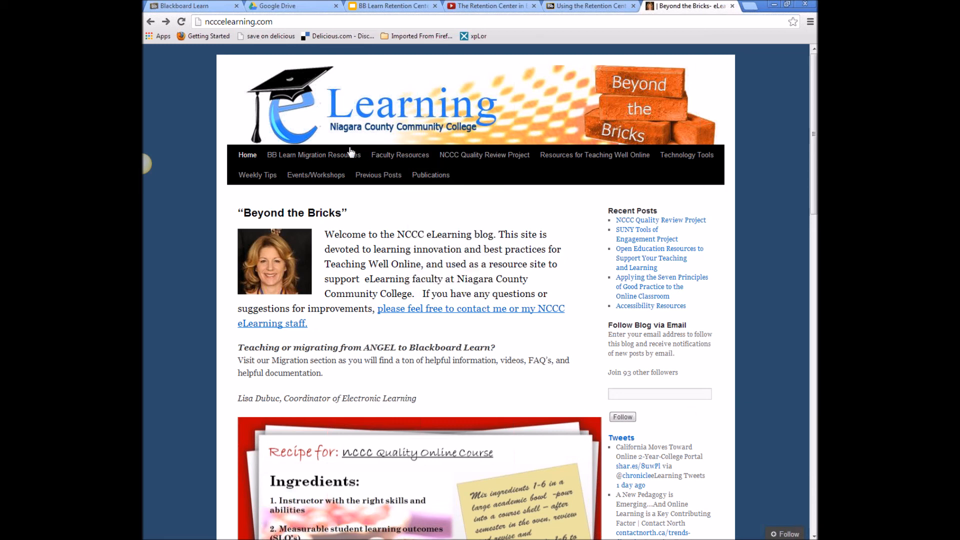
- Open How To Videos and Documentation, then the Full List of Bb FAQ's and Tips document
mouse_move(328, 157)
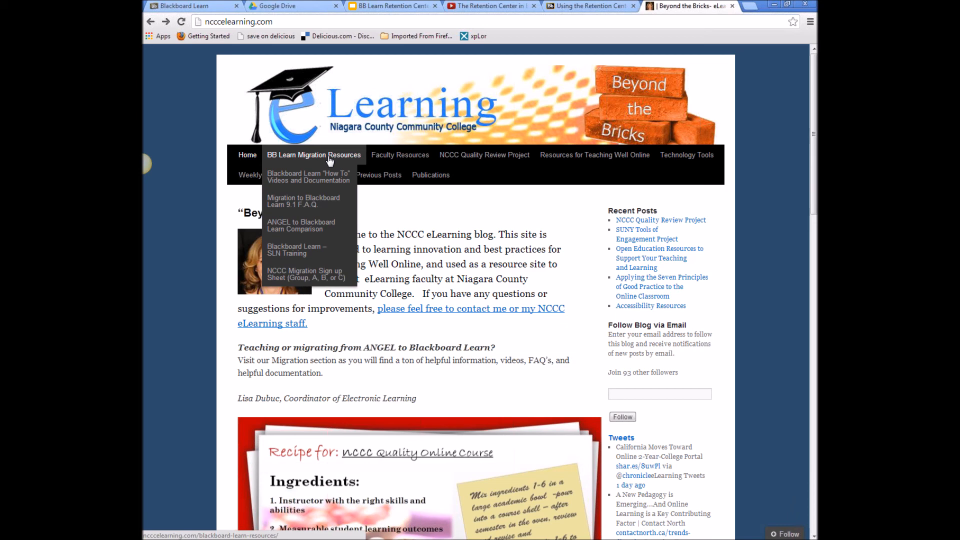
click(330, 179)
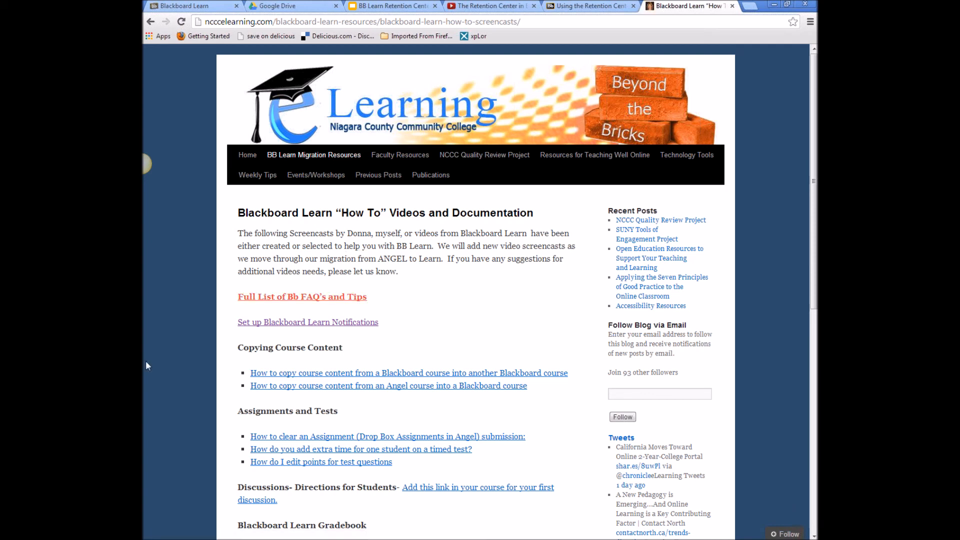
click(312, 299)
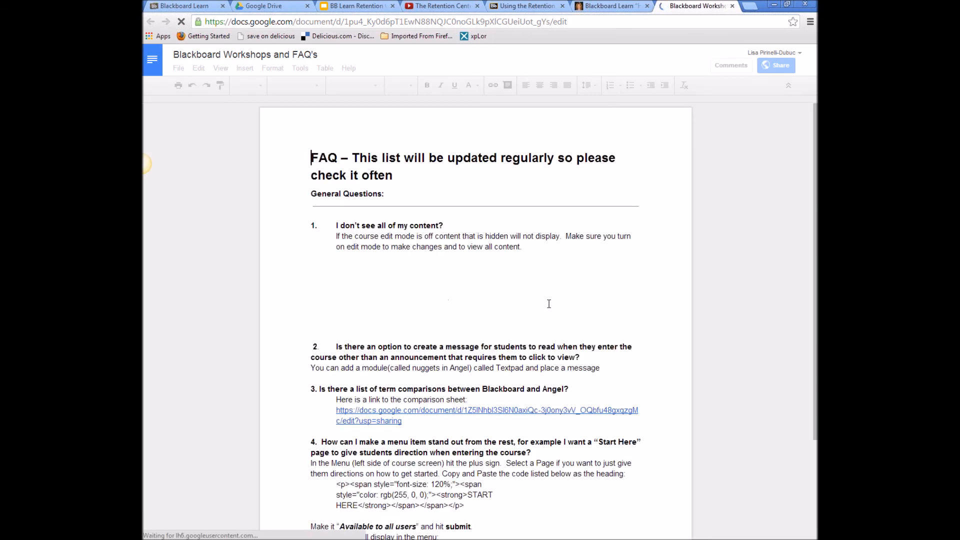
- Review the Blackboard Workshops and FAQ's document from General Questions to Notification Tools, then close it
scroll(650, 328, down, 4)
scroll(650, 328, down, 15)
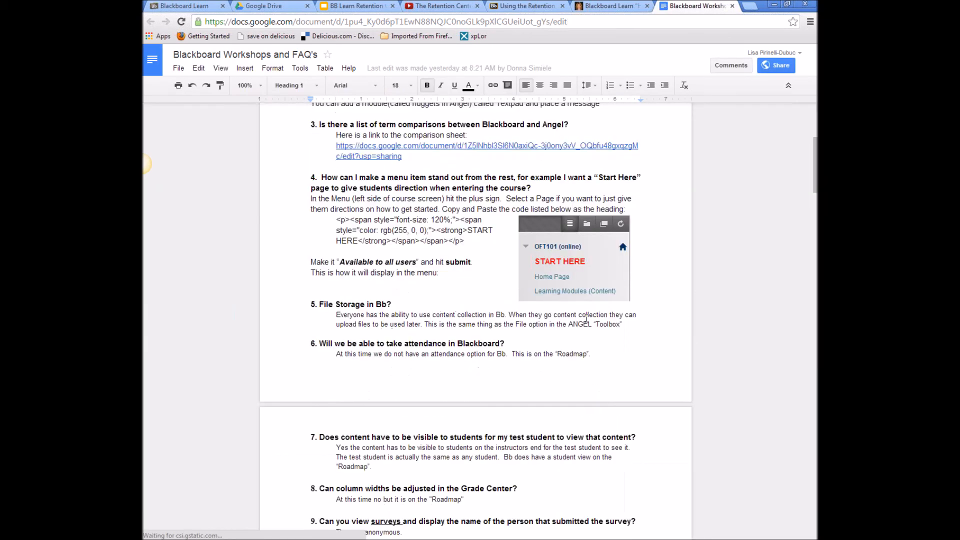
scroll(584, 320, down, 10)
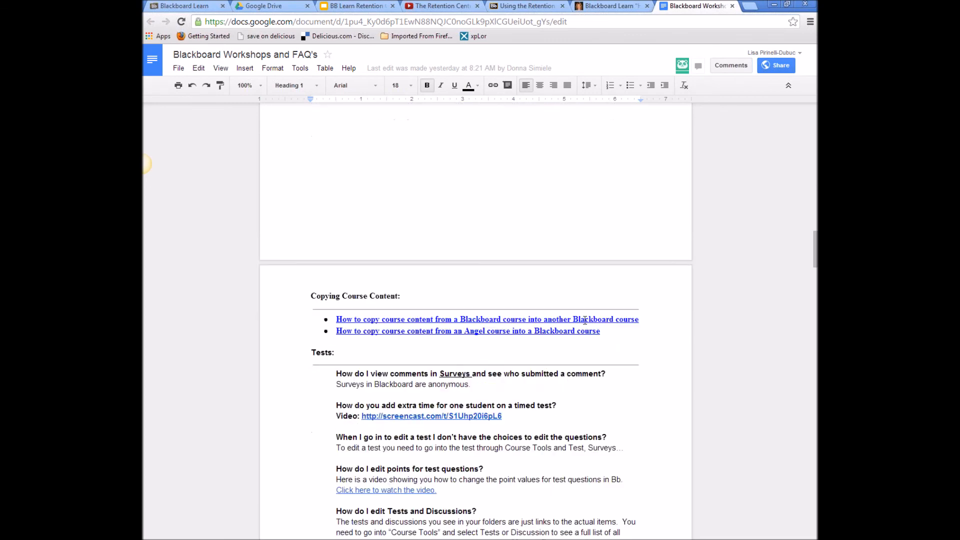
scroll(584, 320, down, 3)
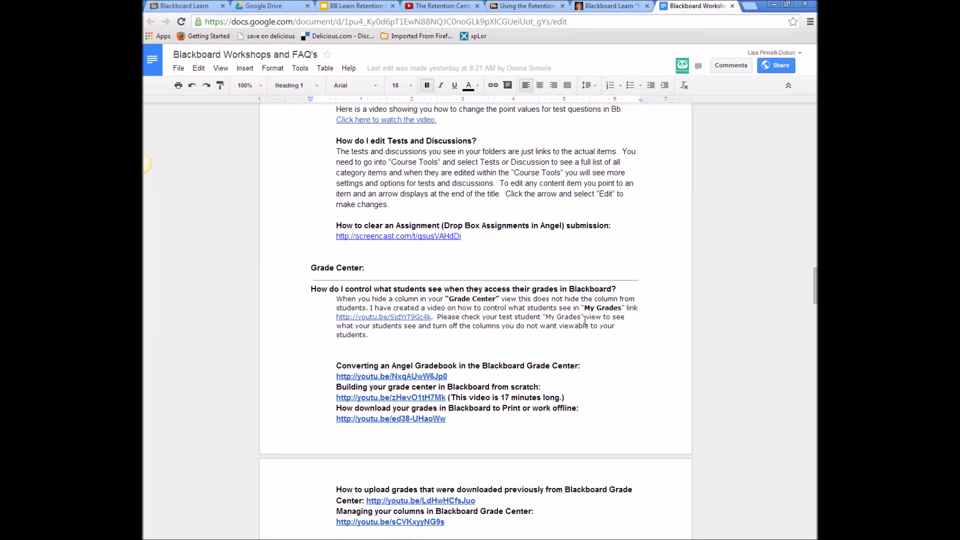
scroll(584, 319, down, 15)
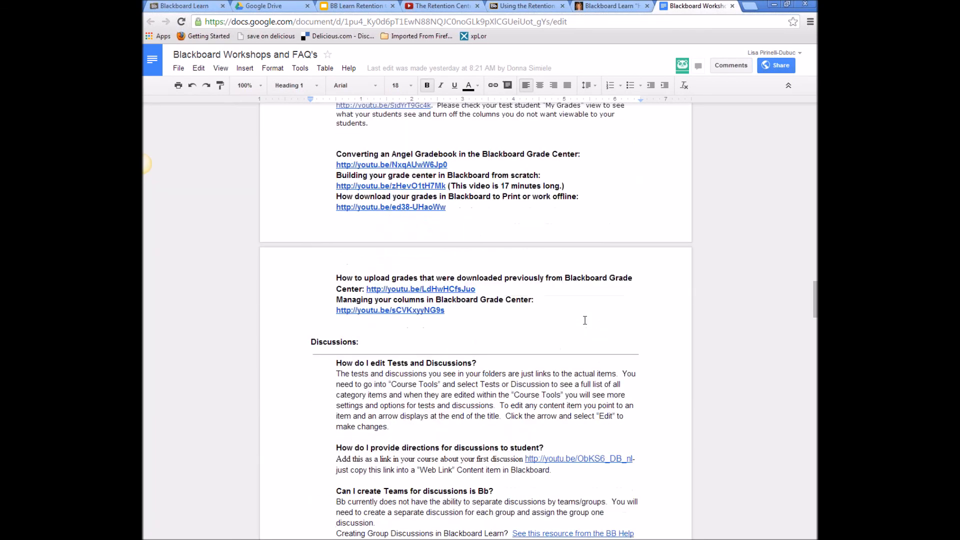
scroll(583, 321, down, 20)
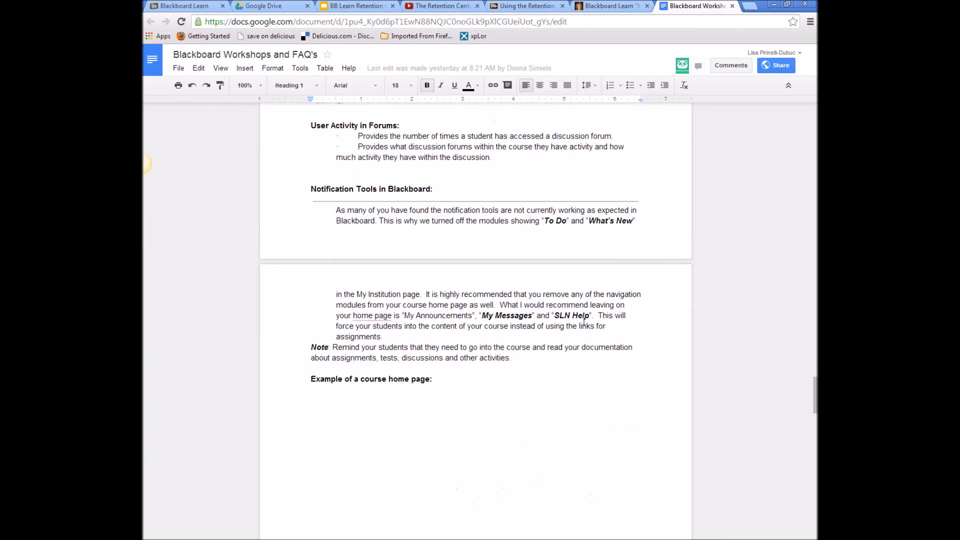
scroll(489, 353, down, 1)
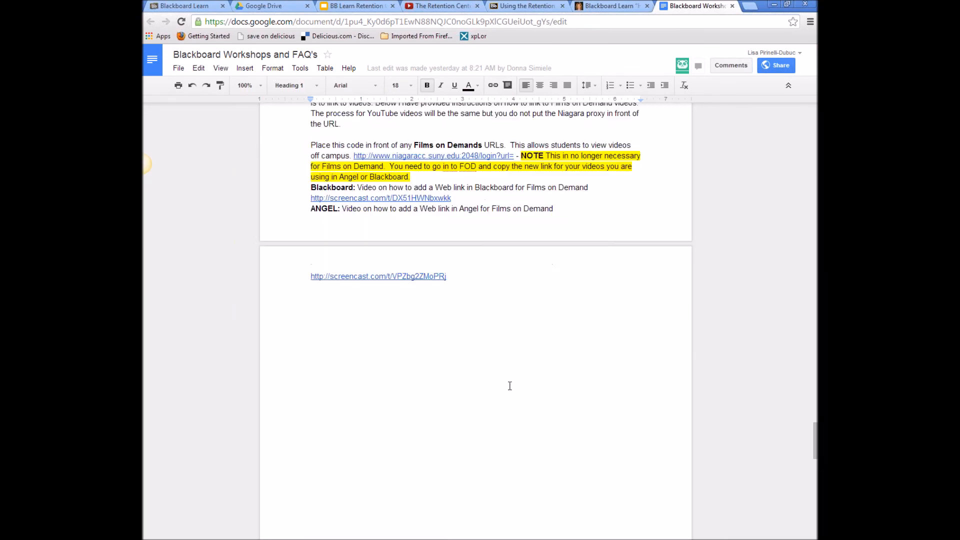
scroll(507, 385, up, 2)
scroll(509, 386, up, 20)
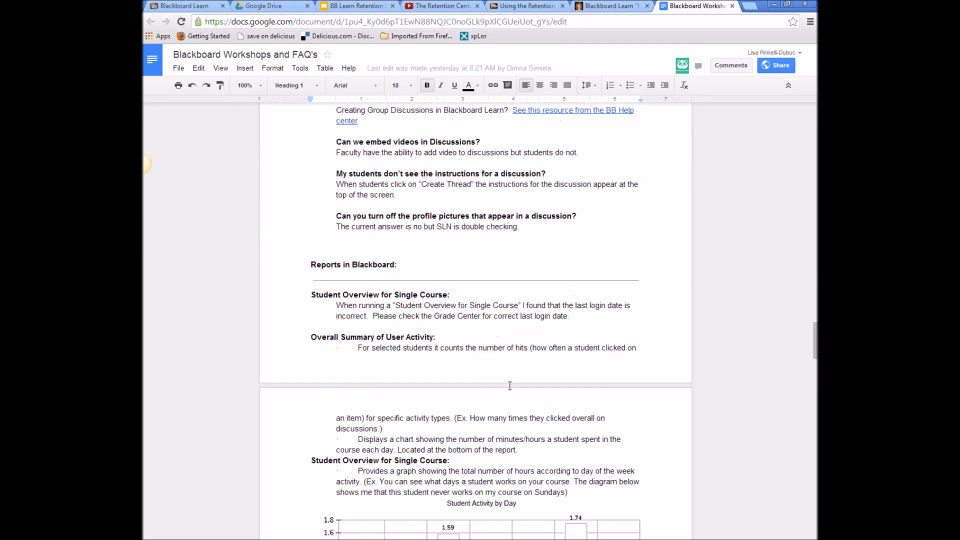
scroll(509, 385, up, 20)
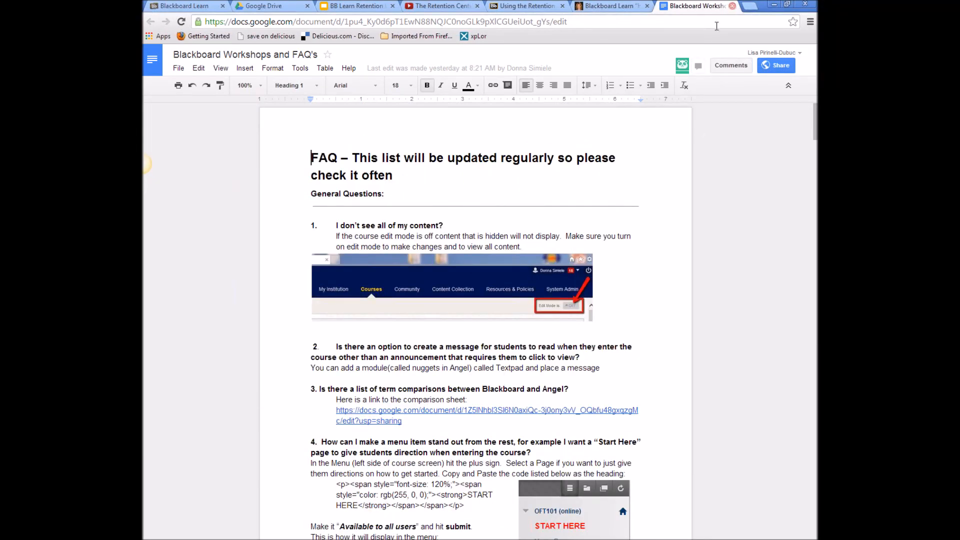
click(732, 5)
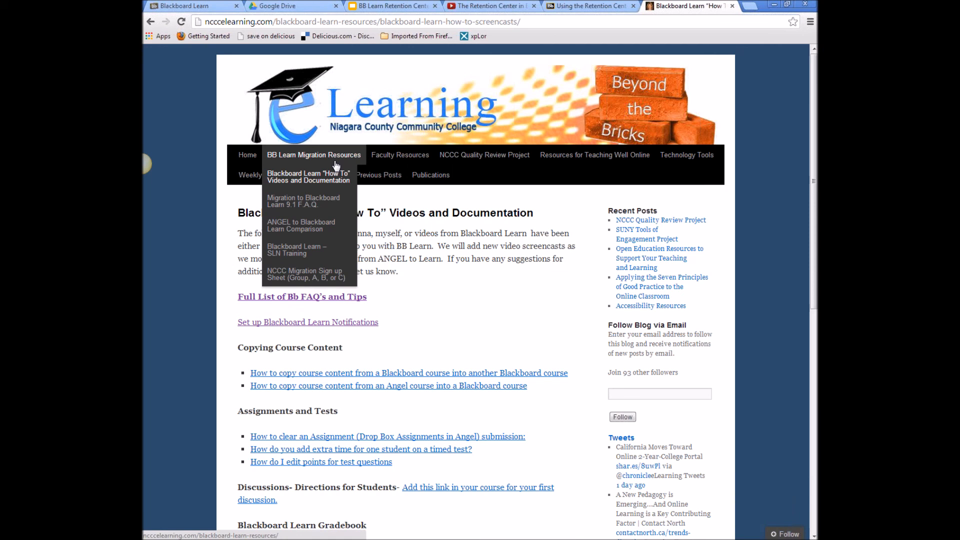